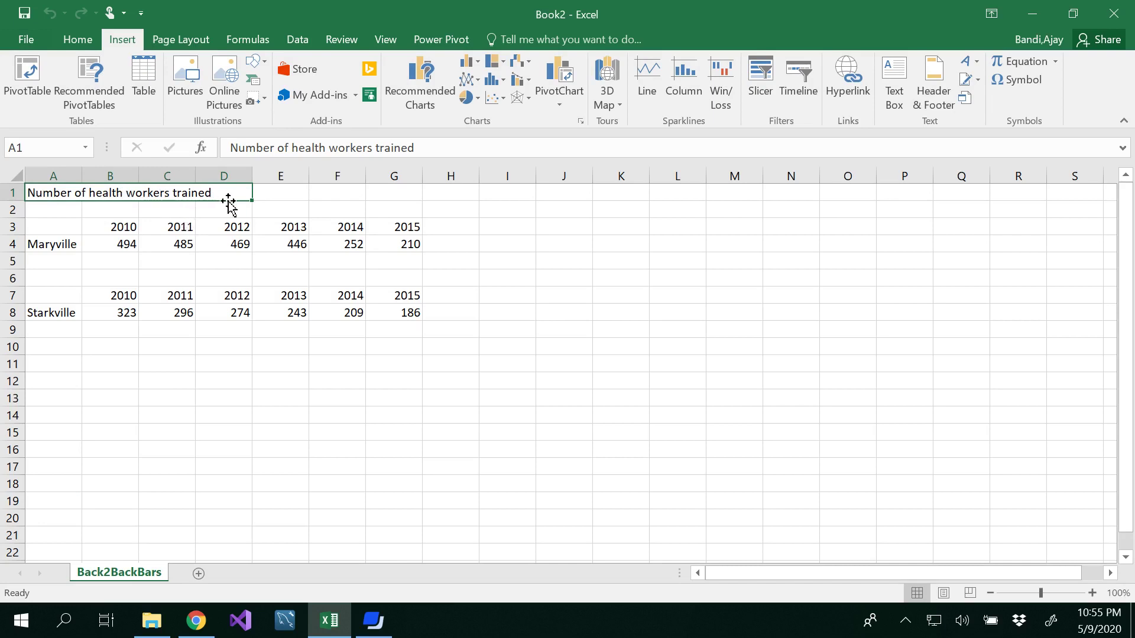
# Step: Point out the Maryville (A4) and Starkville (A8) labels and the year headers from B3
pyautogui.click(56, 247)
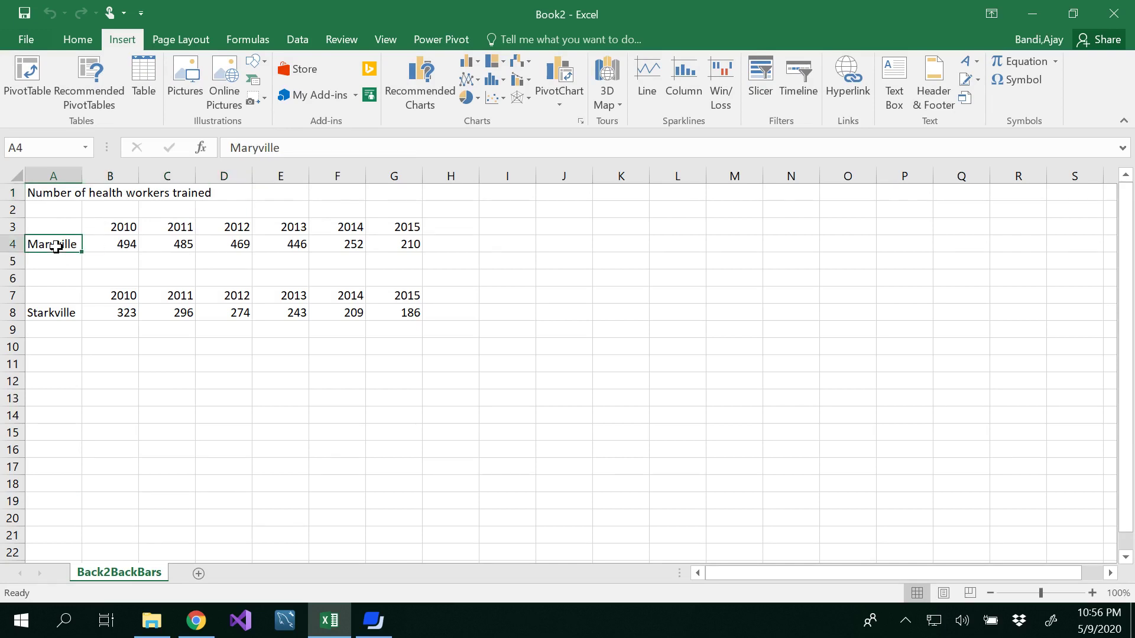
pyautogui.click(54, 313)
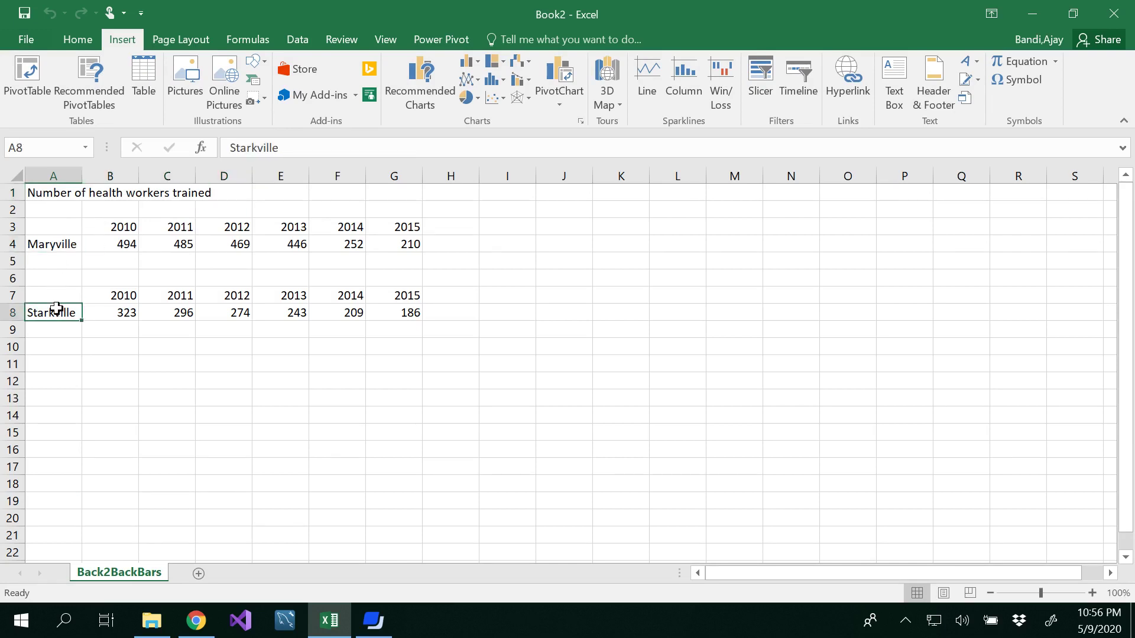
pyautogui.click(124, 227)
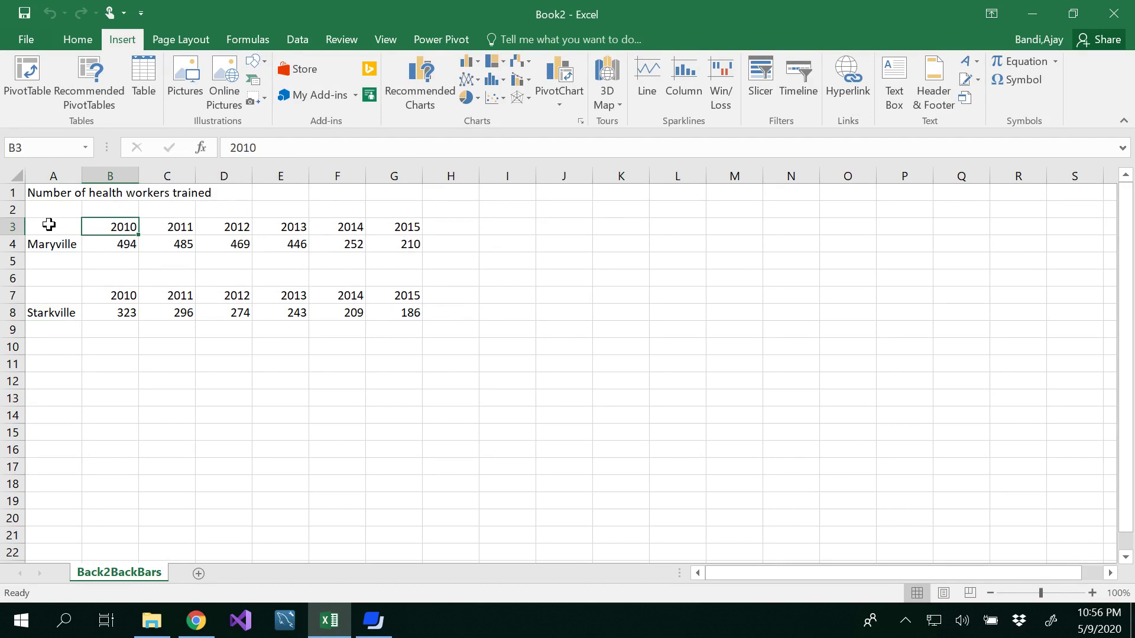
# Step: Select A3:G4 and insert a stacked bar chart of Maryville's 2010–2015 figures
pyautogui.moveTo(49, 225); pyautogui.dragTo(409, 249)
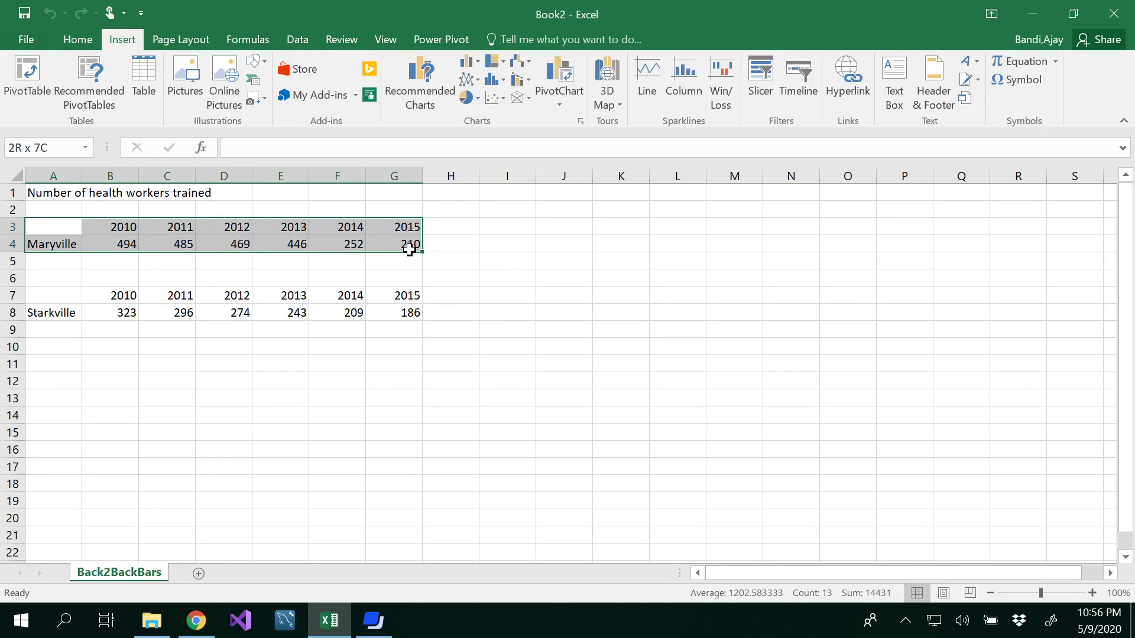
pyautogui.moveTo(408, 249); pyautogui.dragTo(409, 249)
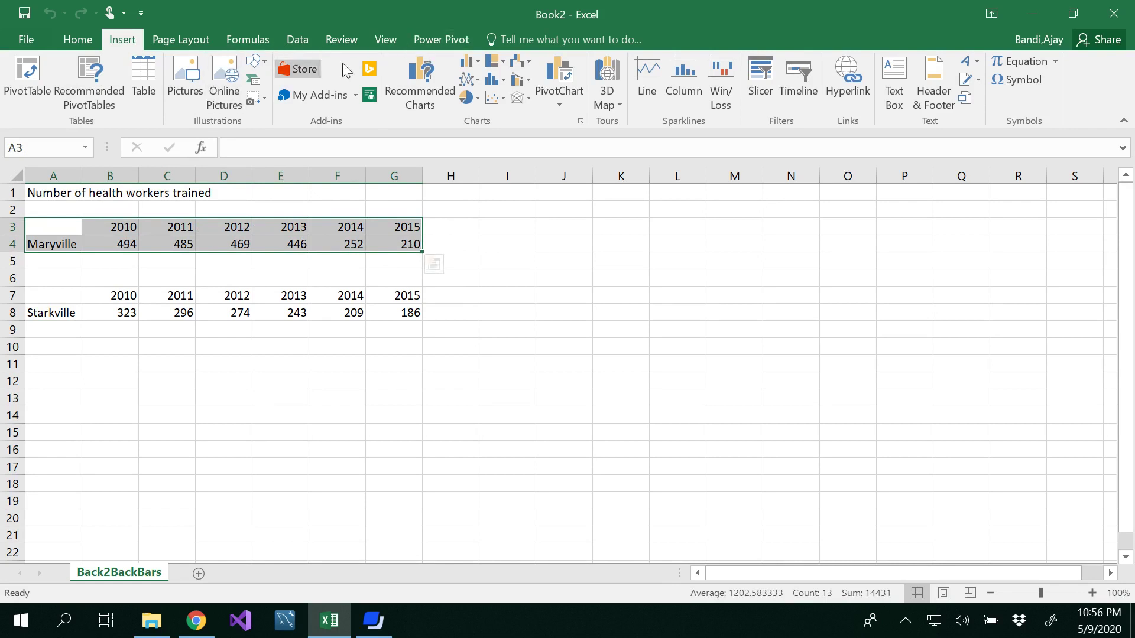
pyautogui.click(479, 64)
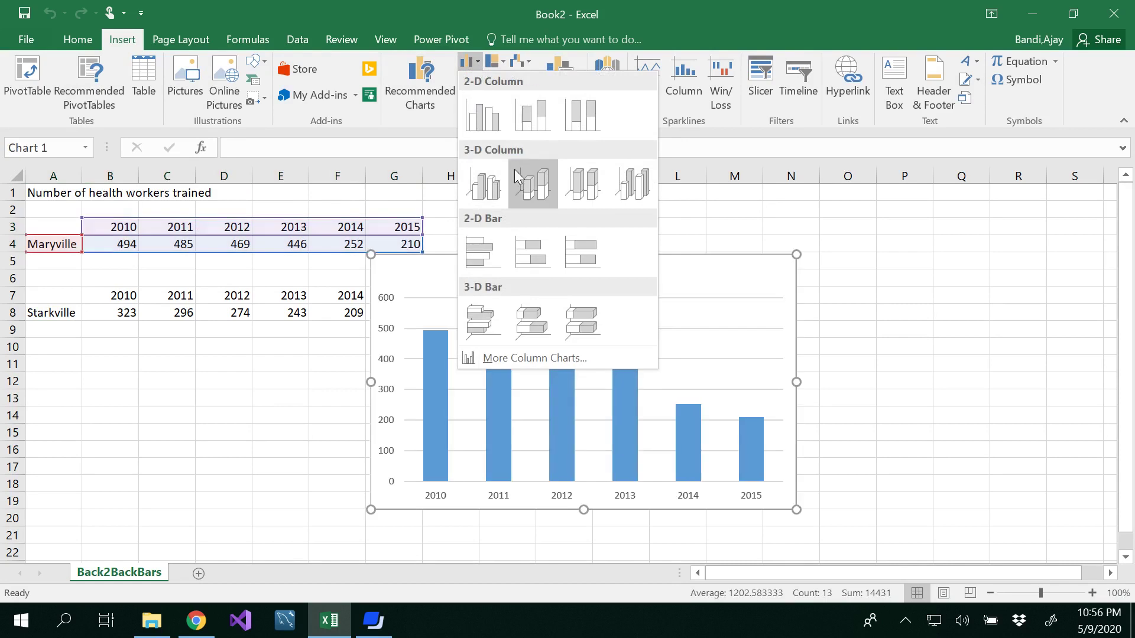
pyautogui.click(521, 260)
# Step: Move the Maryville chart right of the data, then select Starkville's range A7:G8
pyautogui.moveTo(512, 261); pyautogui.dragTo(368, 288)
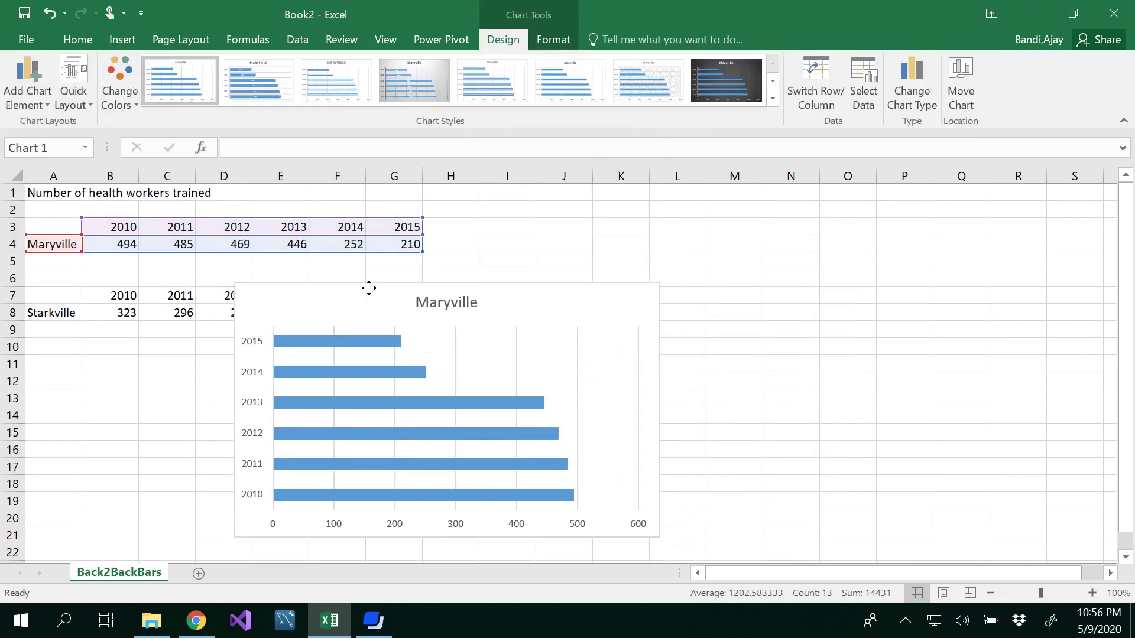
pyautogui.moveTo(492, 299); pyautogui.dragTo(670, 248)
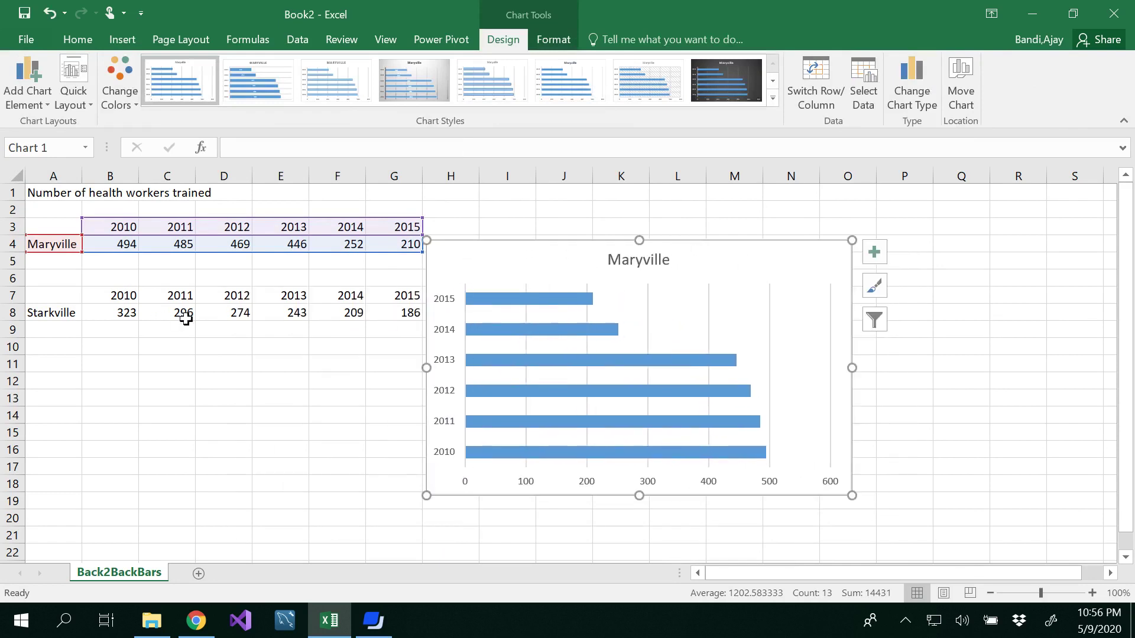
pyautogui.moveTo(36, 296); pyautogui.dragTo(389, 313)
# Step: Insert a stacked bar chart of Starkville's 2010–2015 data from the Insert tab
pyautogui.click(116, 46)
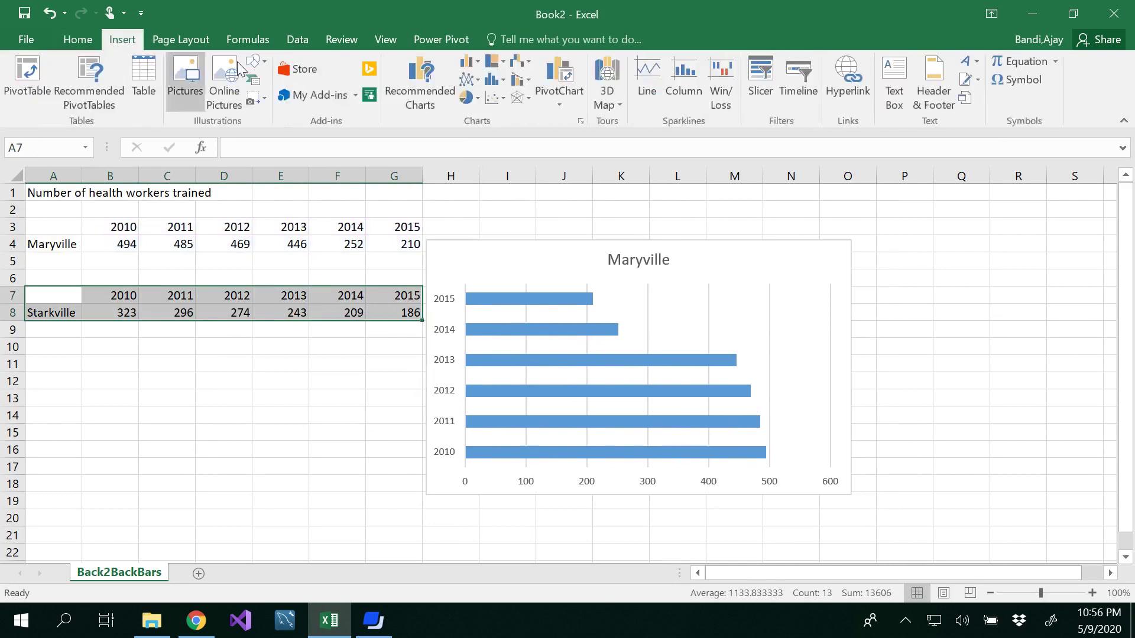
pyautogui.click(471, 62)
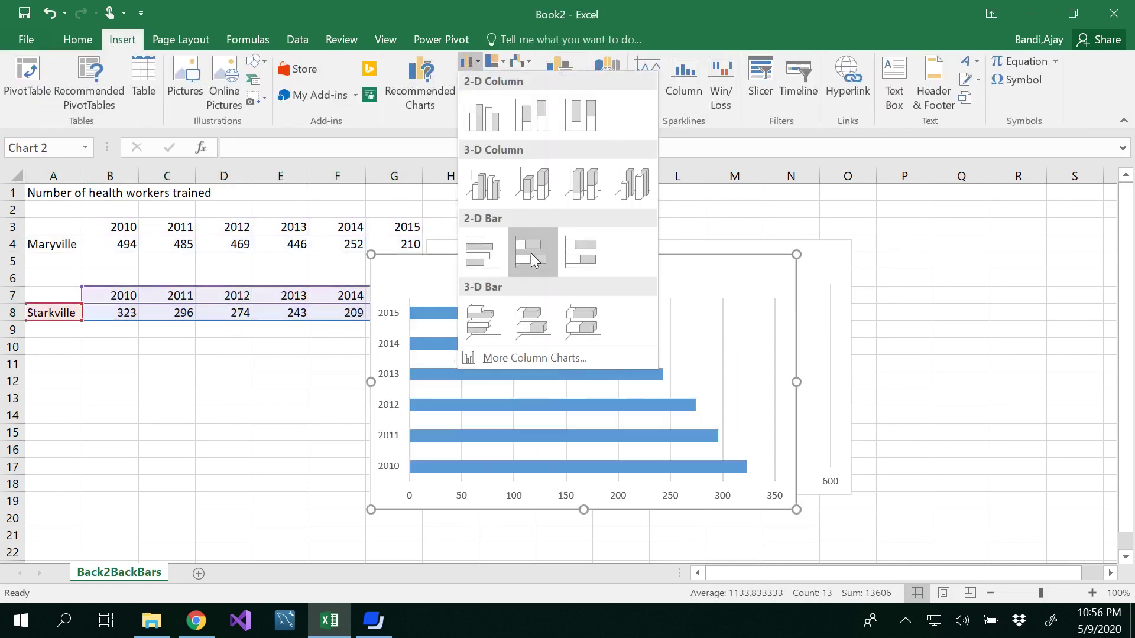
pyautogui.click(531, 253)
# Step: Line the charts up side by side below the data, Maryville left, Starkville right
pyautogui.moveTo(589, 266); pyautogui.dragTo(886, 313)
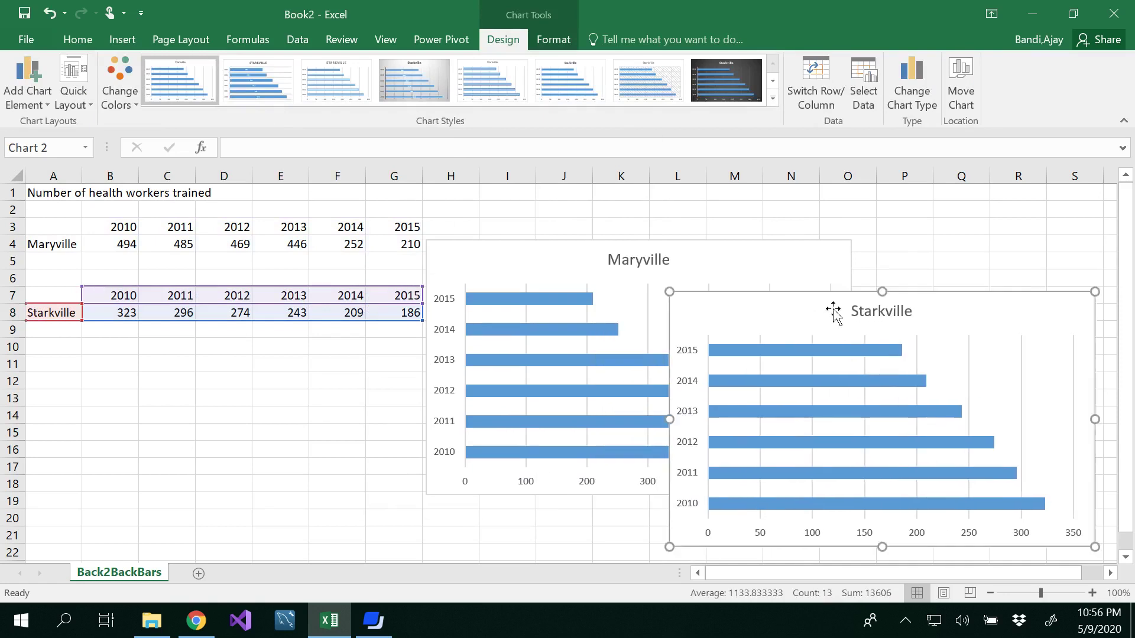
pyautogui.moveTo(557, 259); pyautogui.dragTo(346, 302)
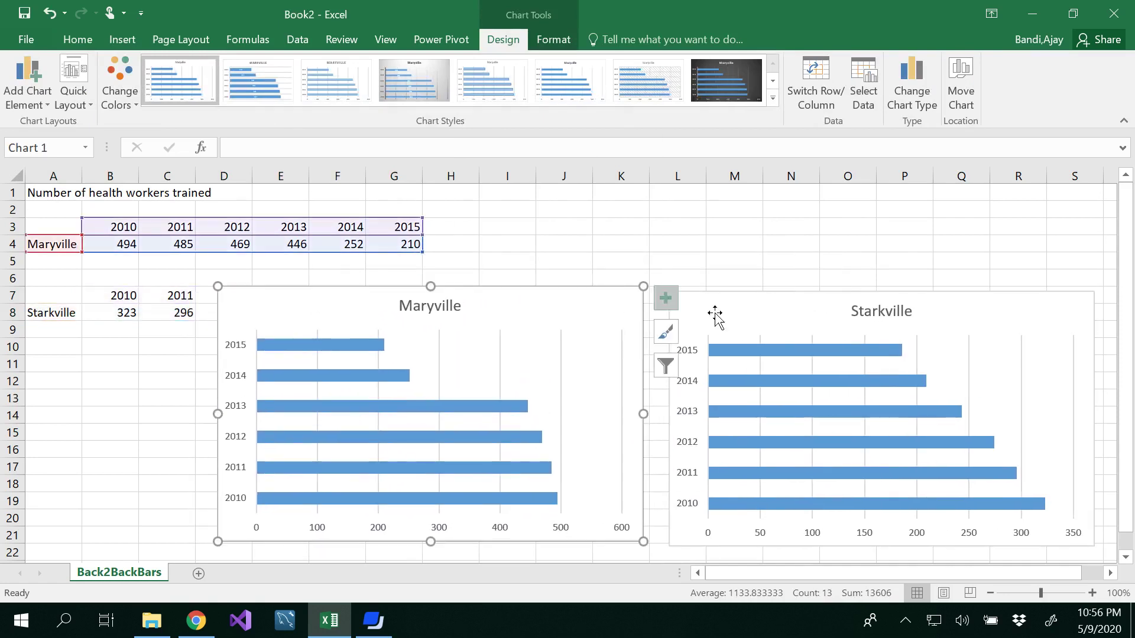
pyautogui.moveTo(801, 304); pyautogui.dragTo(801, 297)
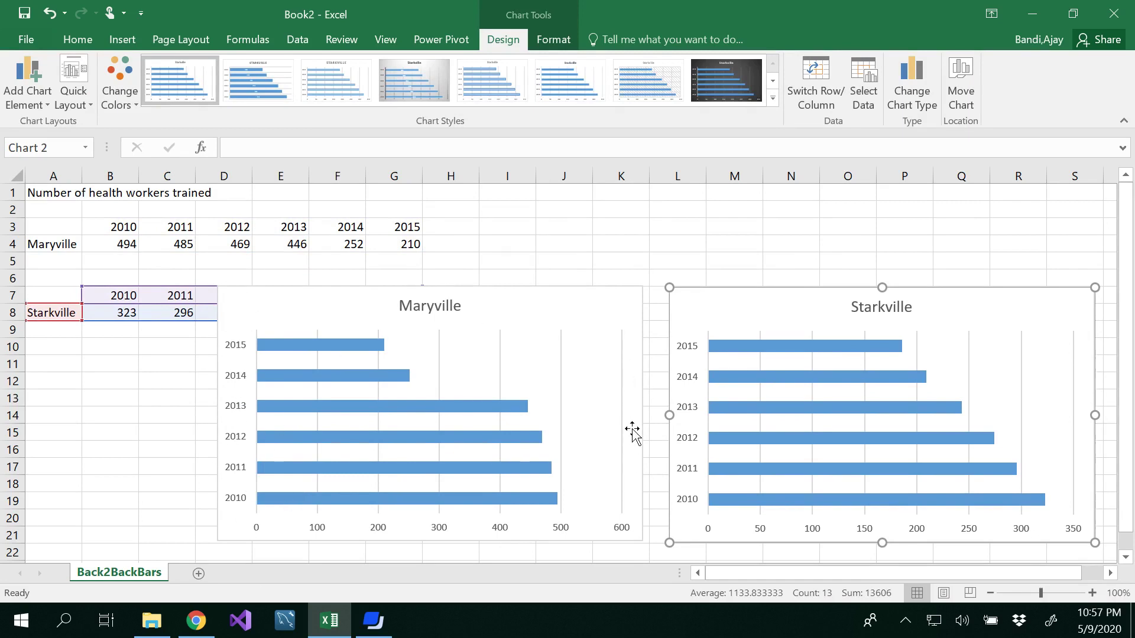
# Step: Turn on Values in reverse order for the Maryville chart's value axis
pyautogui.click(439, 530)
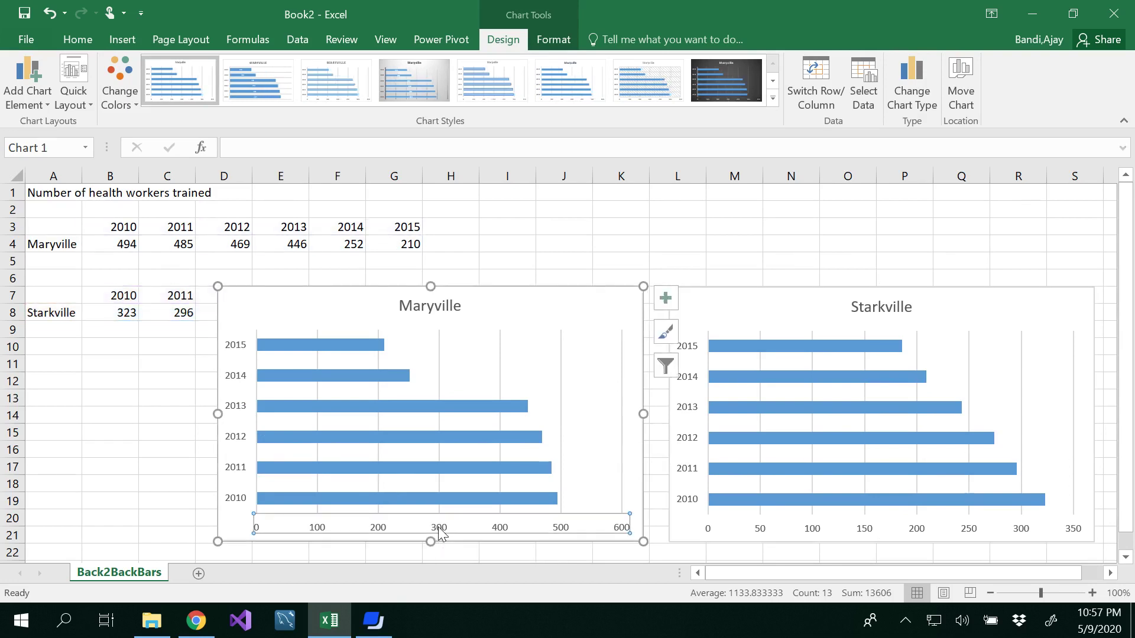
pyautogui.rightClick(439, 530)
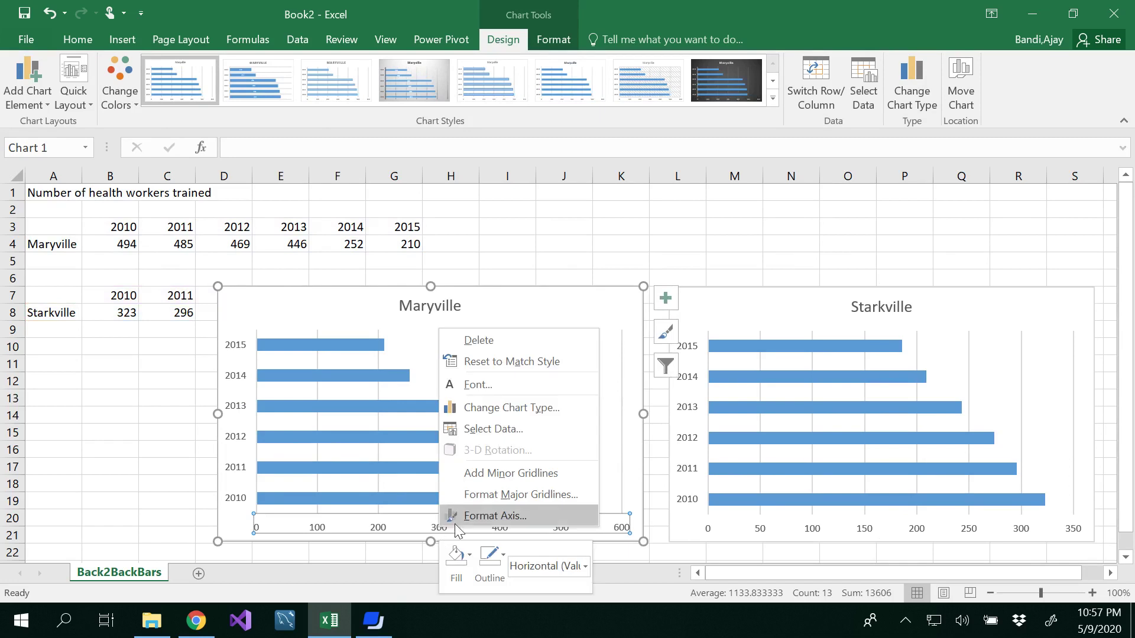
pyautogui.click(493, 516)
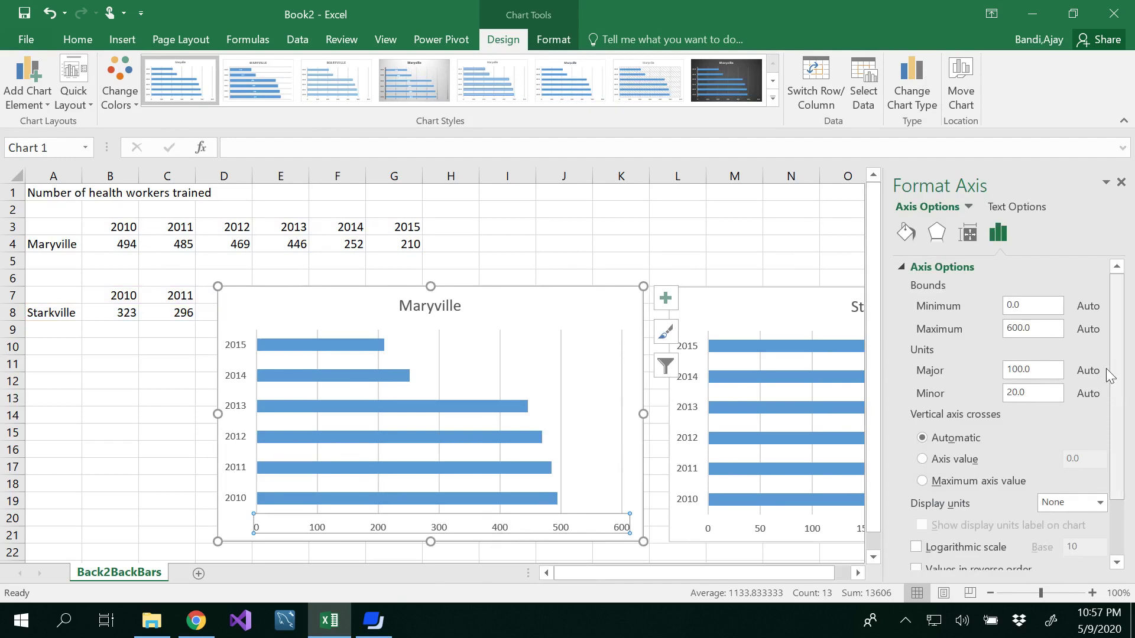
pyautogui.scroll(-2, 1112, 367)
pyautogui.scroll(-2, 1103, 402)
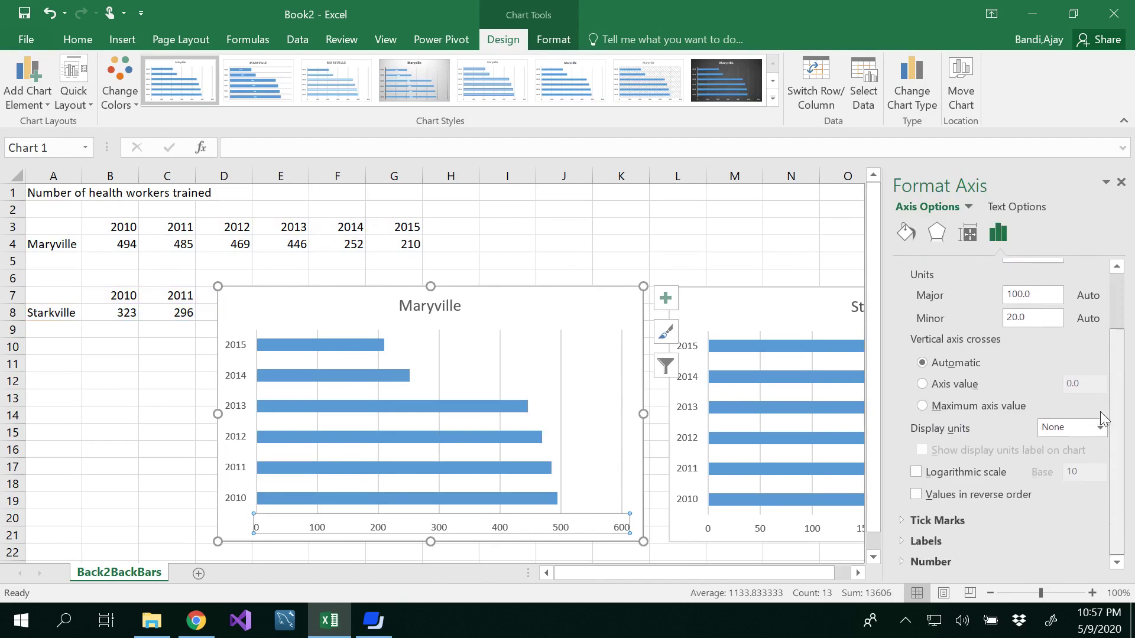
pyautogui.click(916, 495)
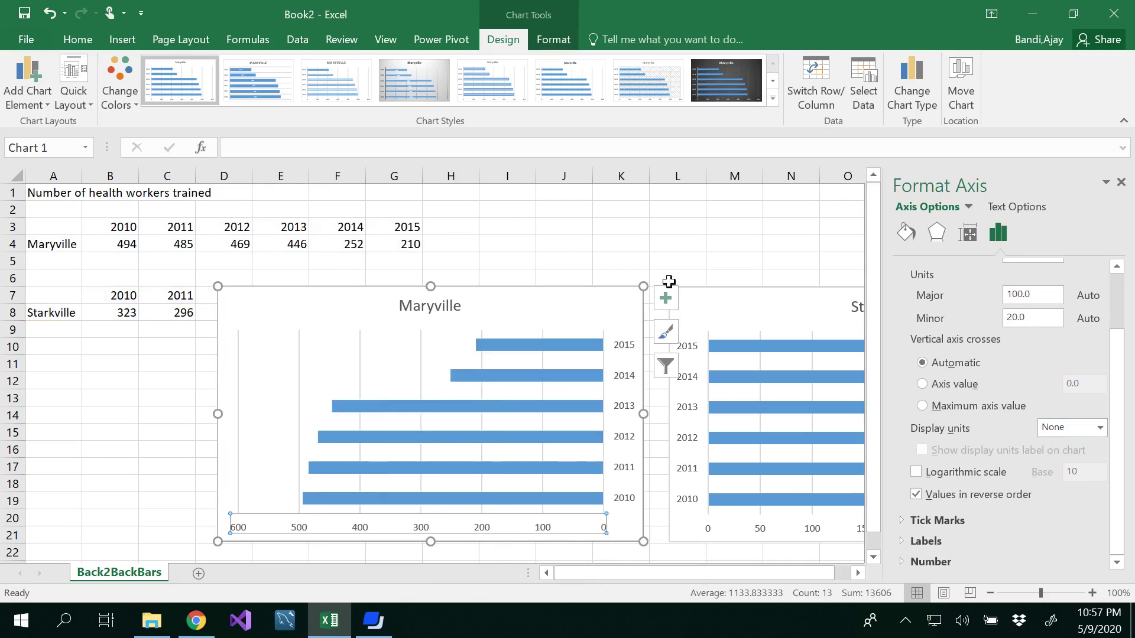
# Step: Close the Format Axis pane and select the Maryville chart
pyautogui.click(670, 249)
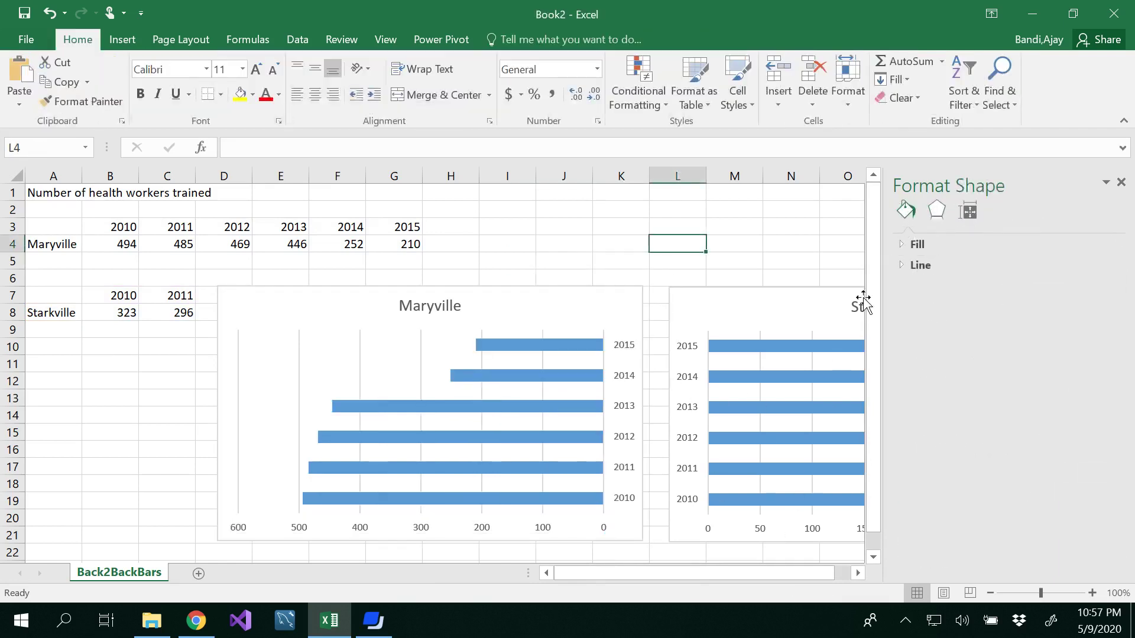
pyautogui.click(1121, 182)
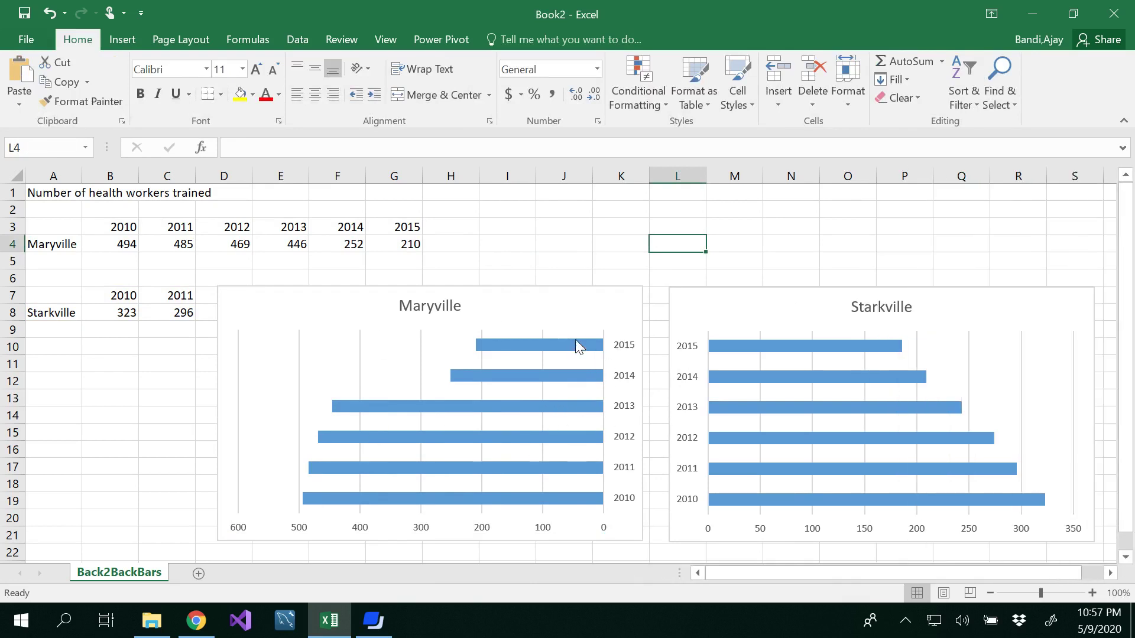
pyautogui.click(619, 302)
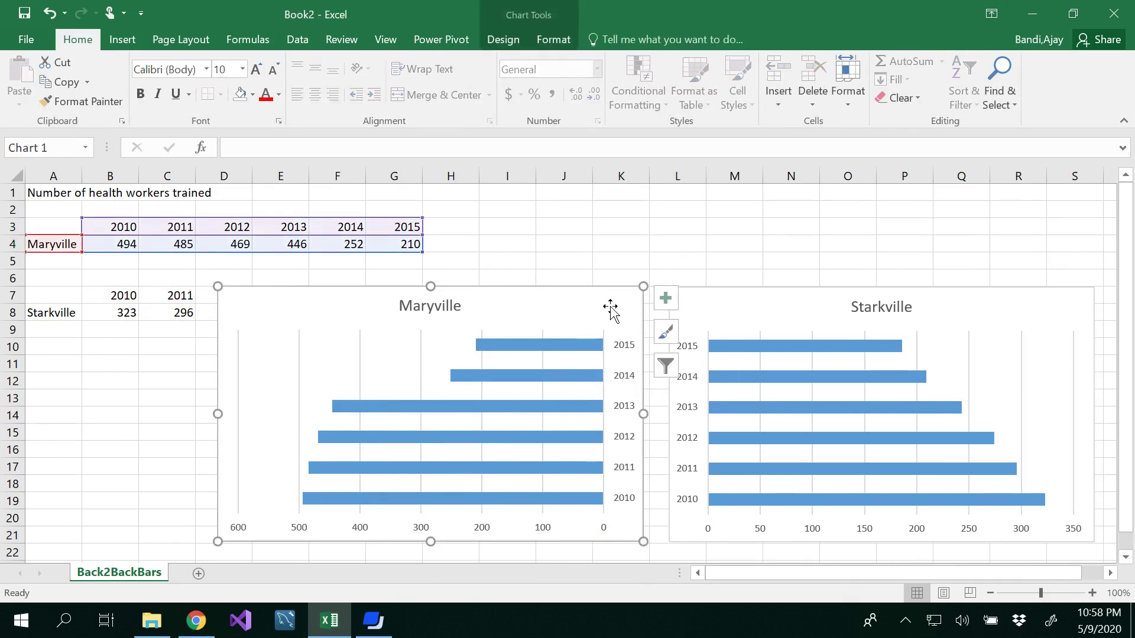
# Step: Apply the green colour palette to the Maryville chart's bars
pyautogui.click(503, 39)
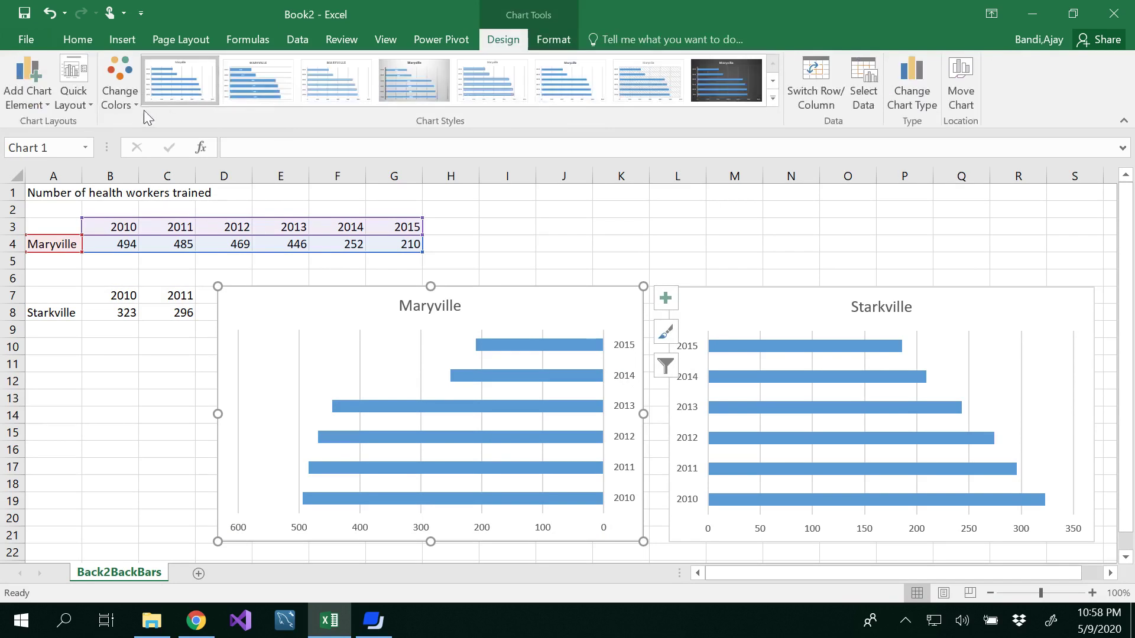
pyautogui.click(126, 105)
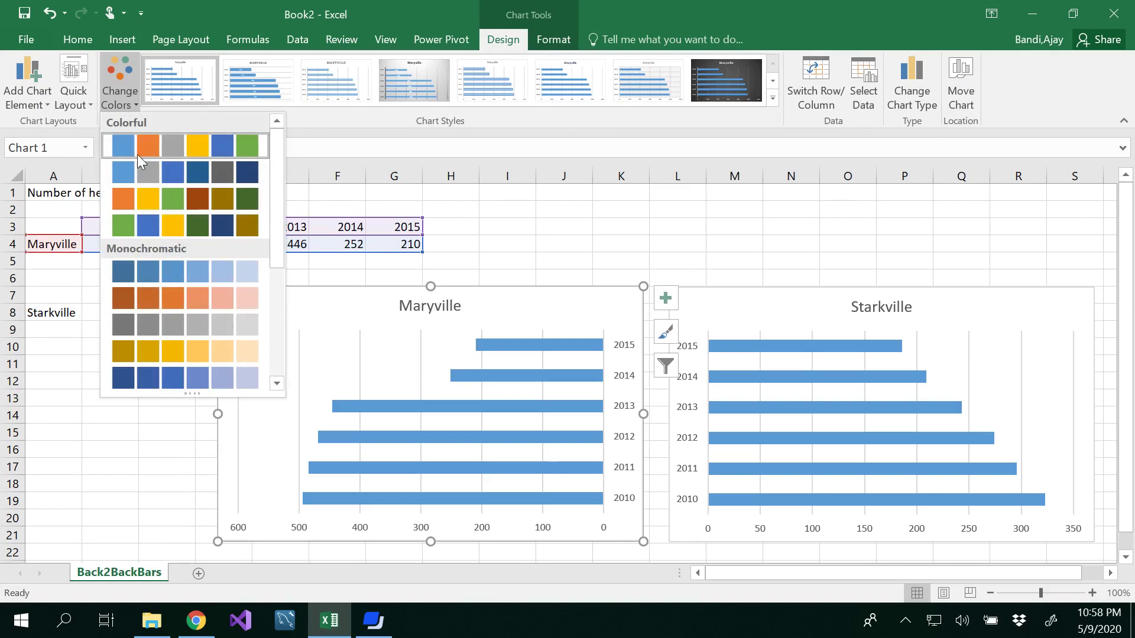
pyautogui.click(131, 224)
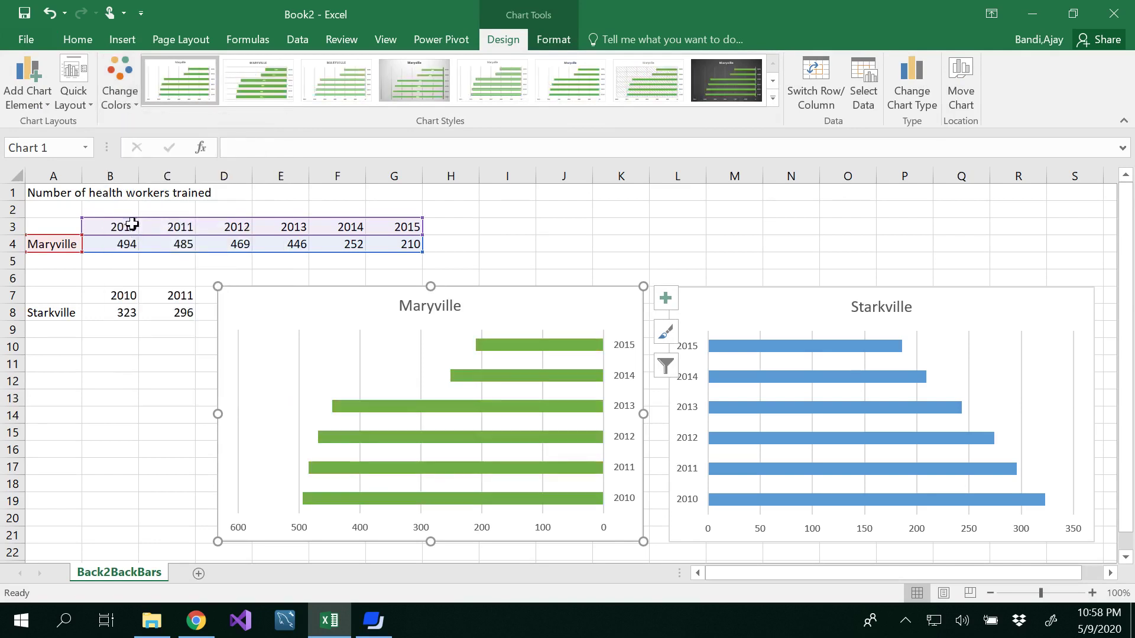
# Step: Apply the orange colour palette to the Starkville chart's bars
pyautogui.click(856, 300)
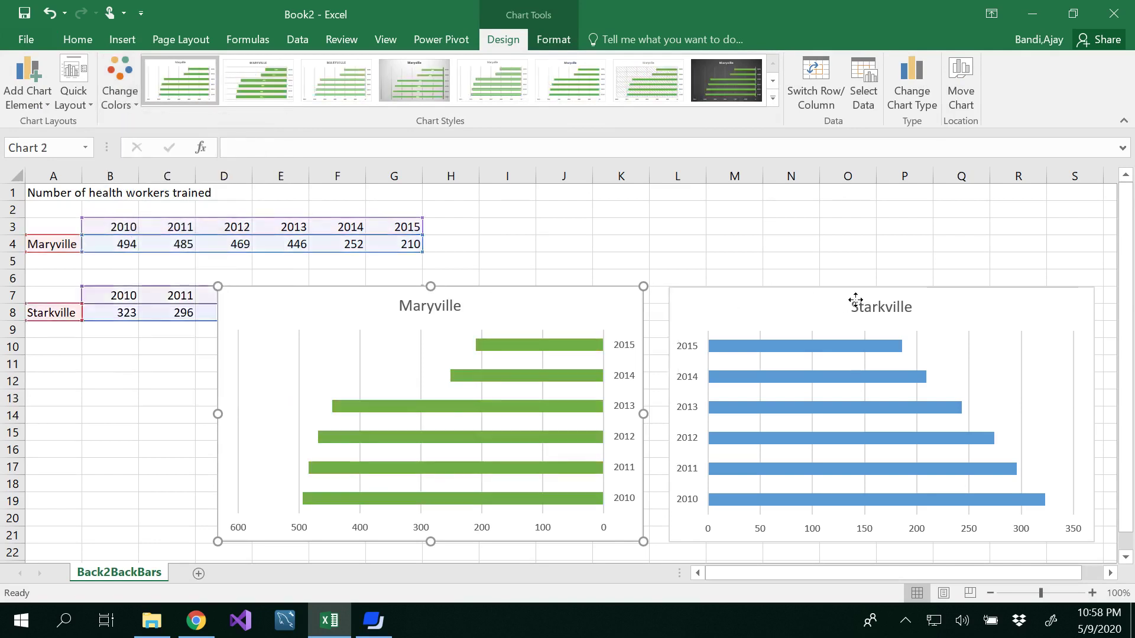
pyautogui.click(777, 300)
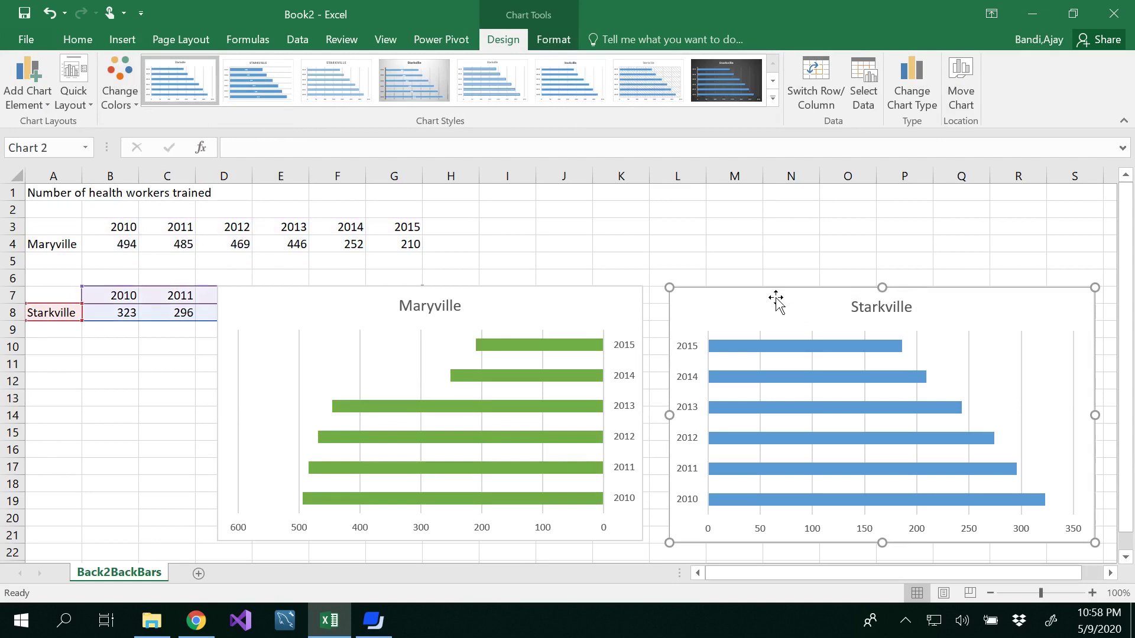
pyautogui.click(551, 41)
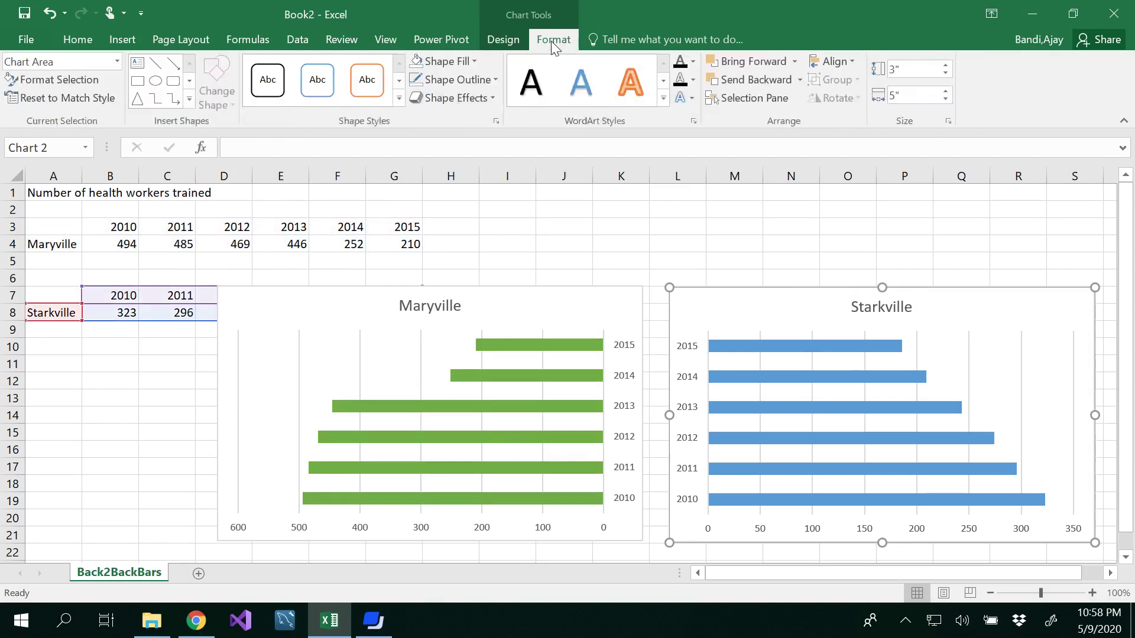
pyautogui.click(510, 43)
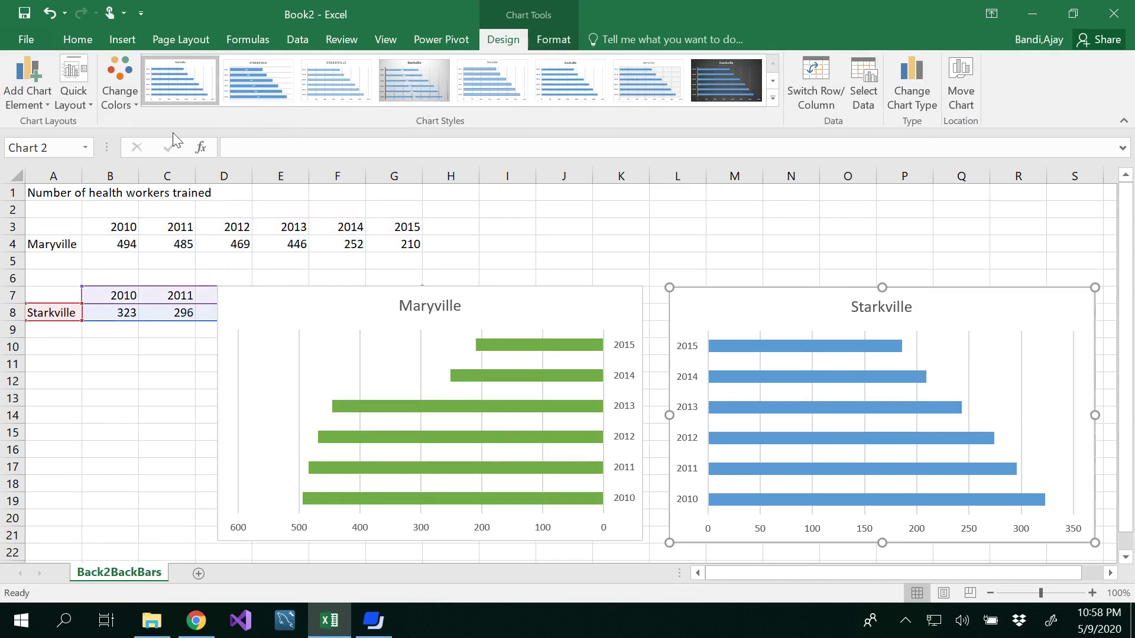
pyautogui.click(123, 97)
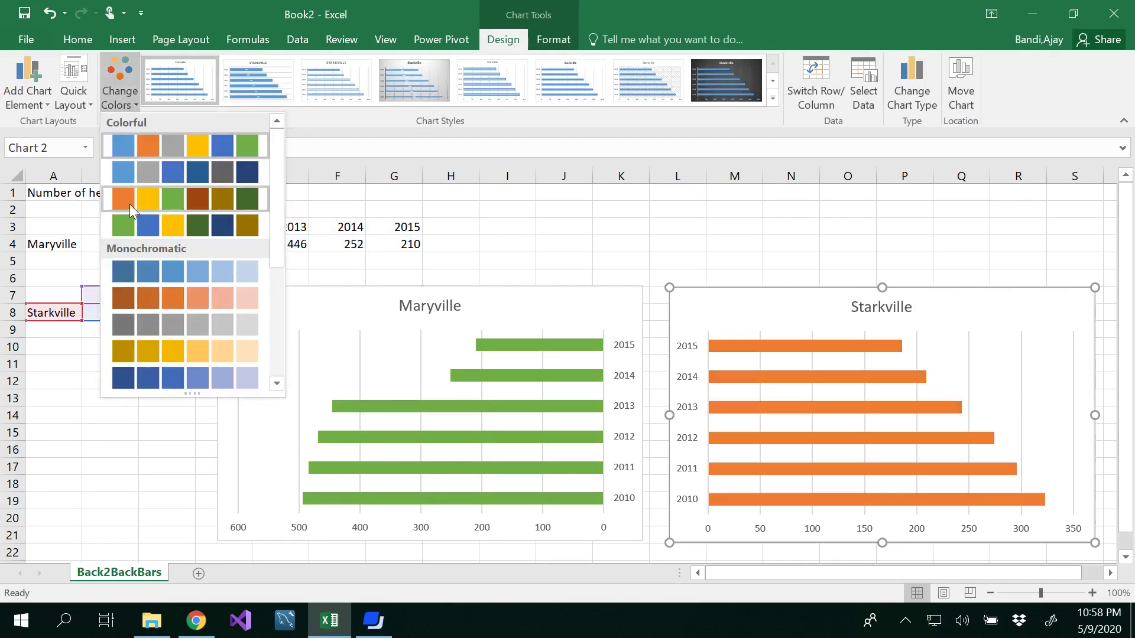
pyautogui.click(125, 295)
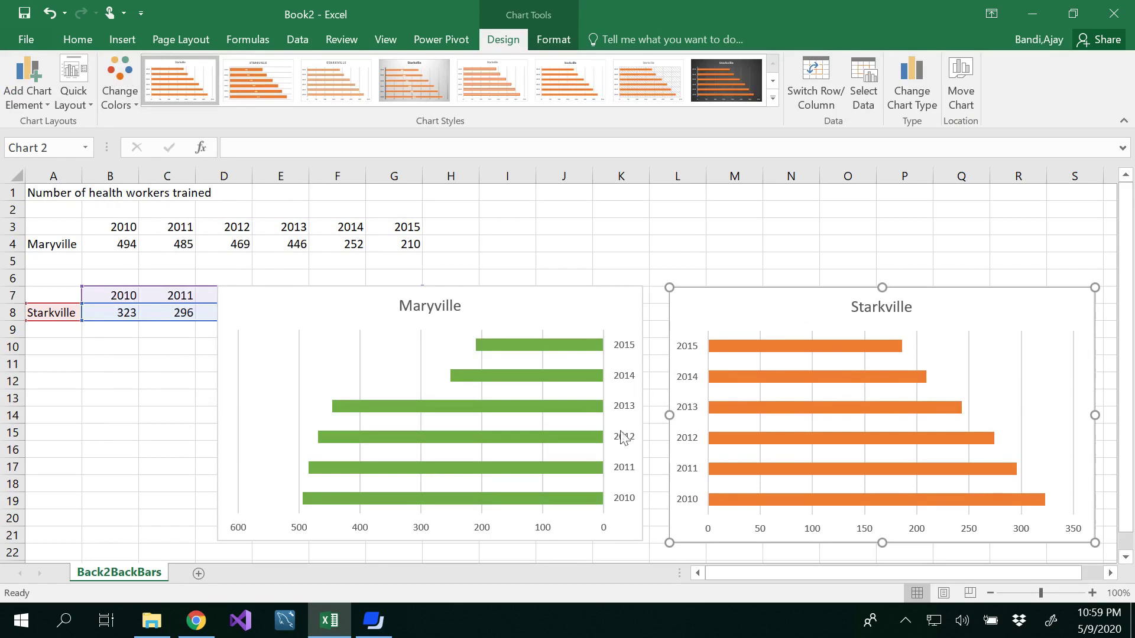
# Step: Delete the year-axis labels from both the Maryville and Starkville charts
pyautogui.click(632, 376)
pyautogui.rightClick(628, 382)
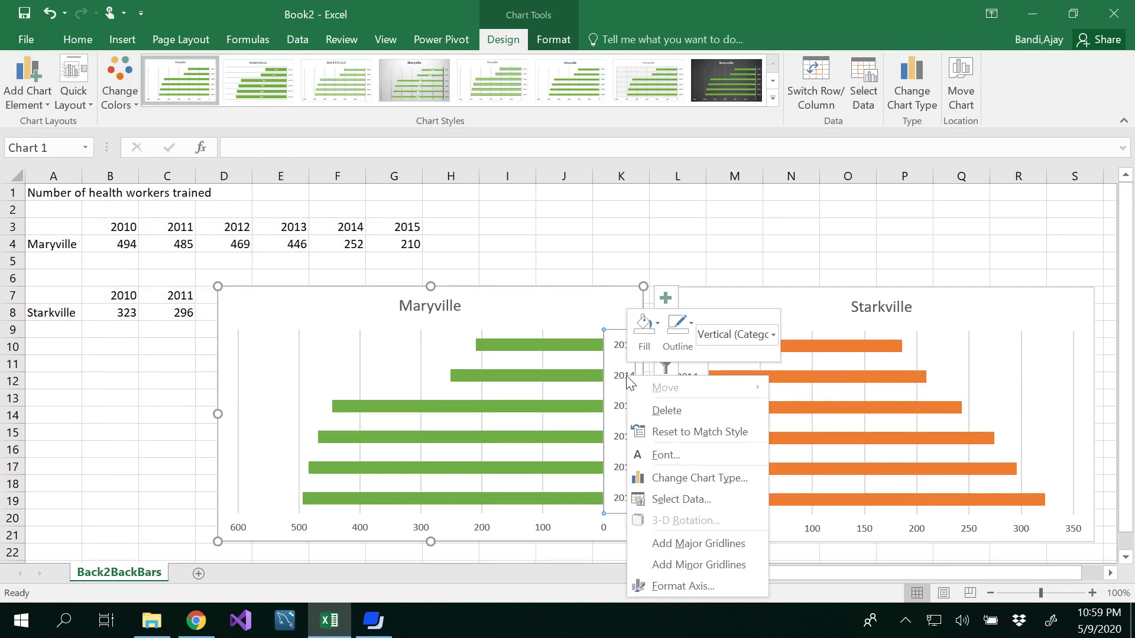
pyautogui.press('Escape')
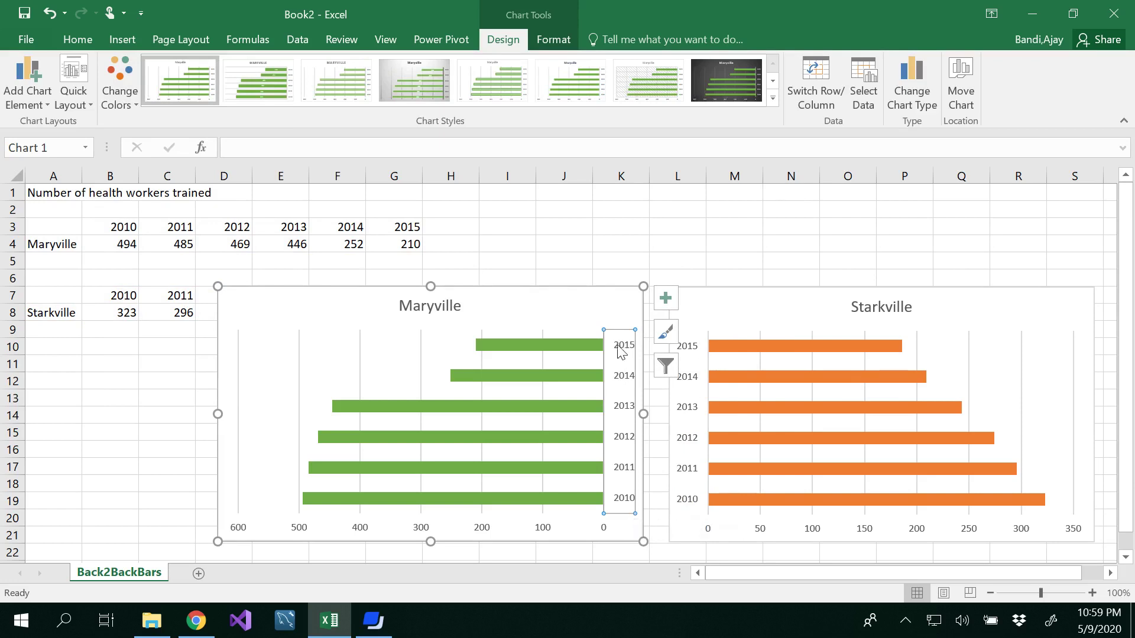
pyautogui.click(619, 335)
pyautogui.rightClick(619, 336)
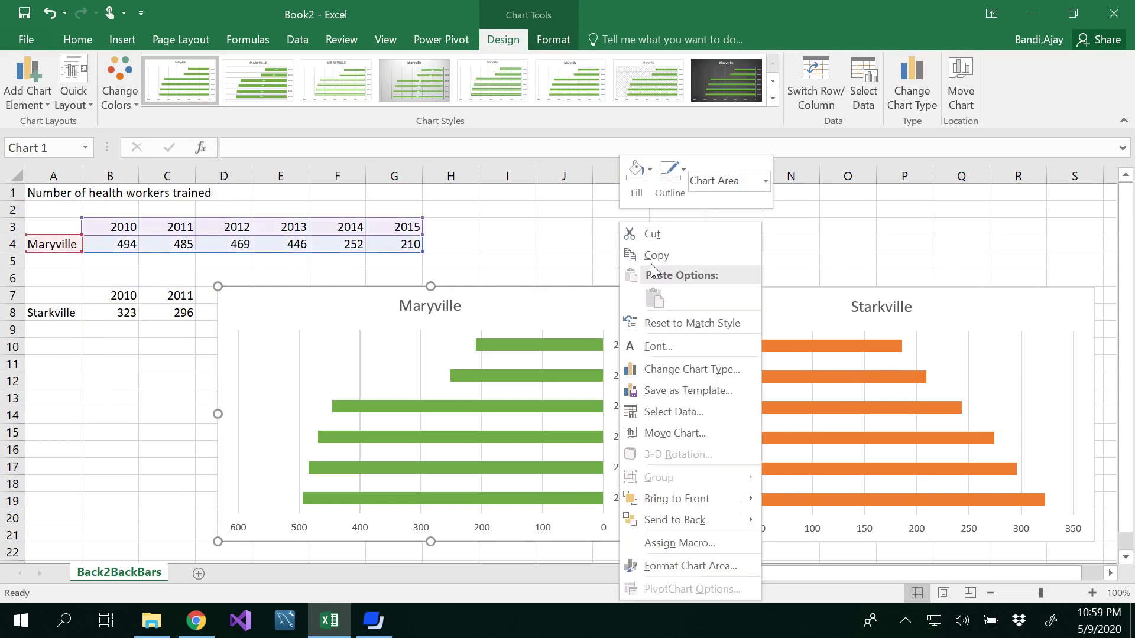
pyautogui.click(617, 362)
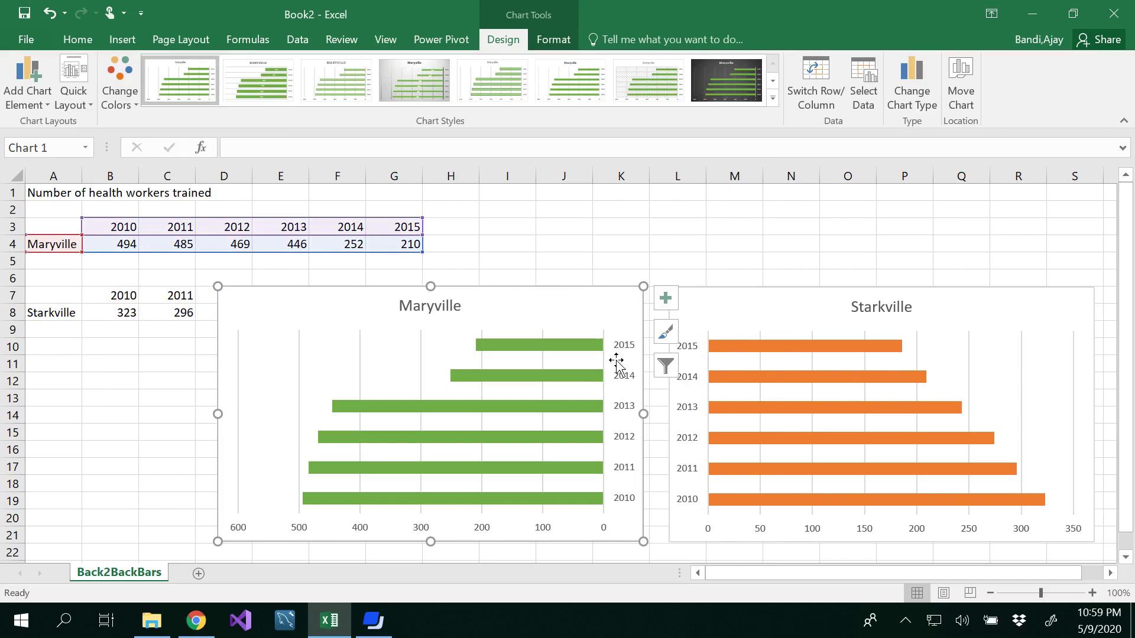
pyautogui.click(616, 361)
pyautogui.press('Delete')
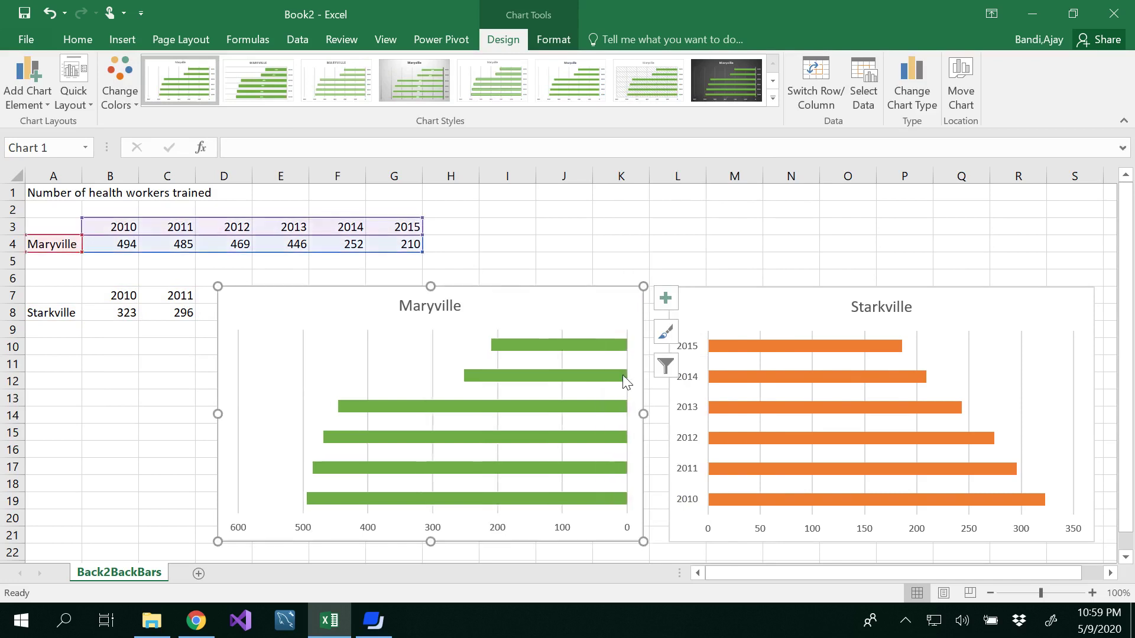
pyautogui.click(690, 381)
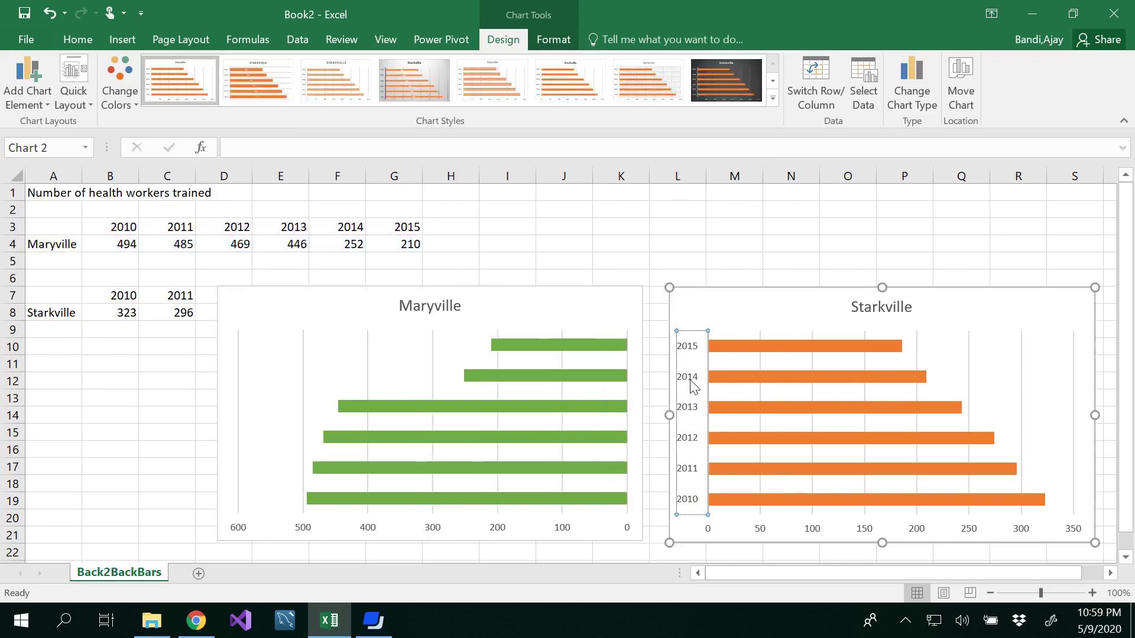
pyautogui.press('Delete')
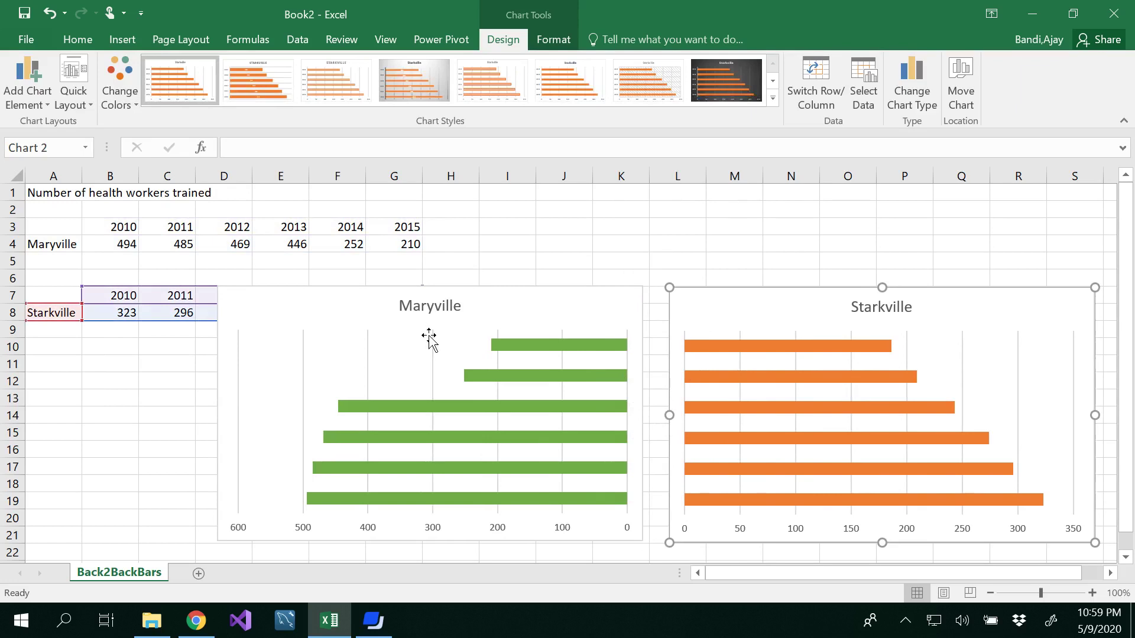
# Step: Remove the gridlines from the Maryville chart and the Starkville chart
pyautogui.click(433, 337)
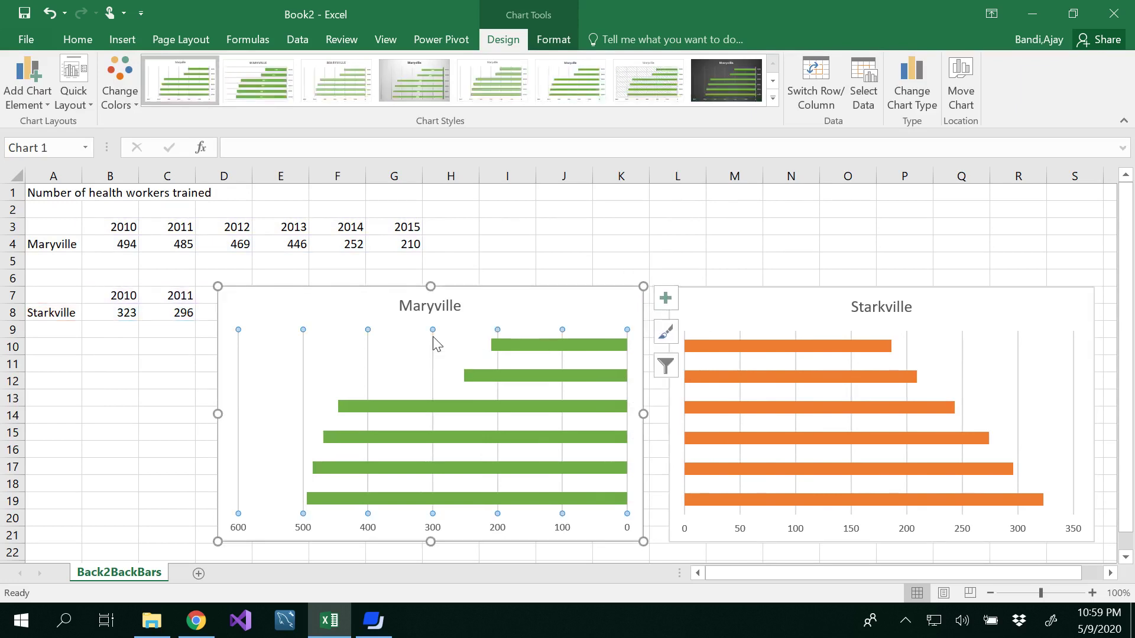
pyautogui.click(667, 301)
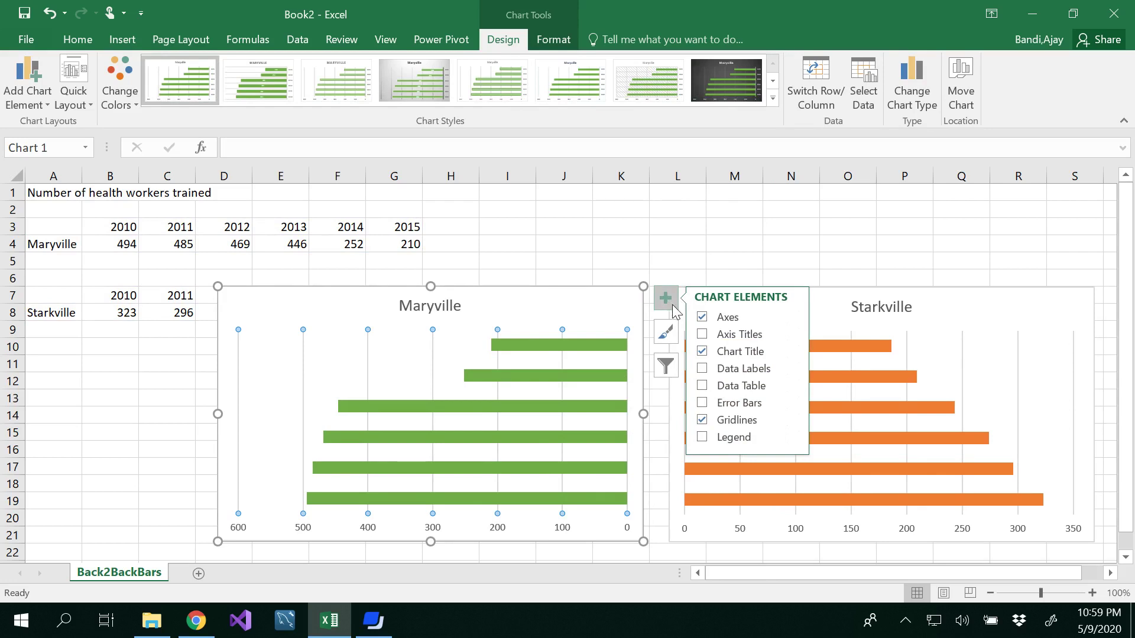
pyautogui.click(703, 421)
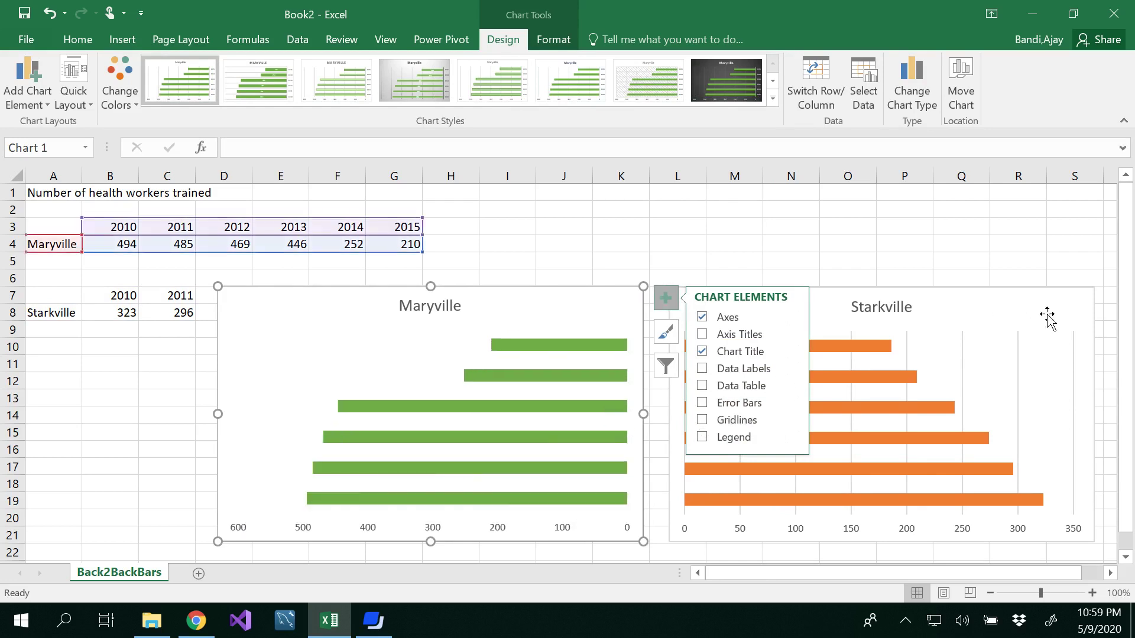
pyautogui.click(1088, 306)
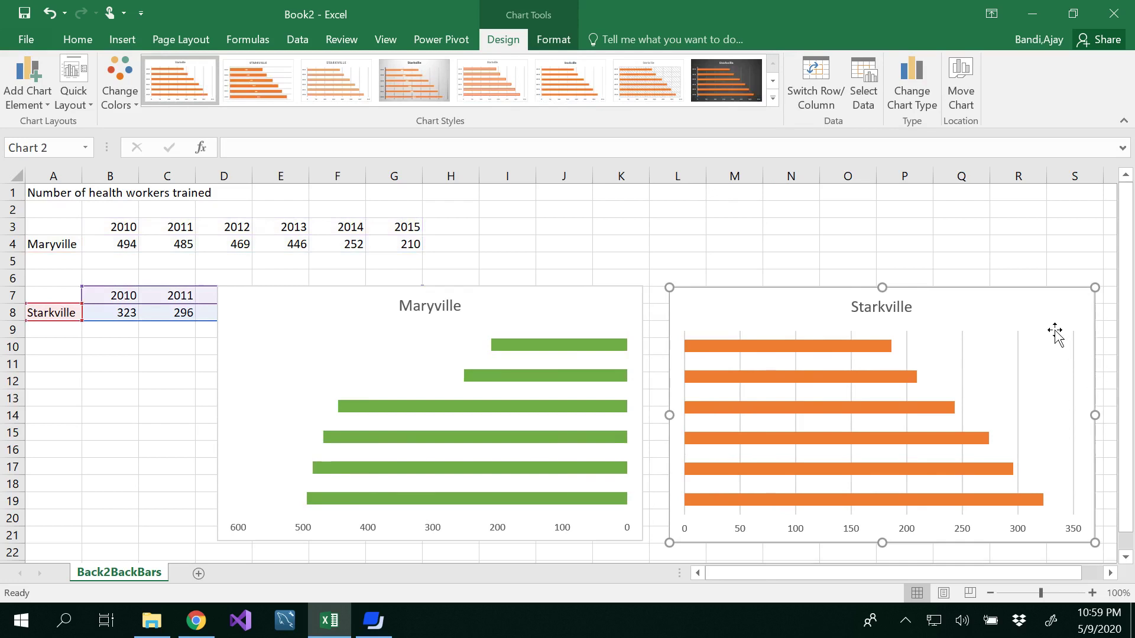
pyautogui.click(1019, 349)
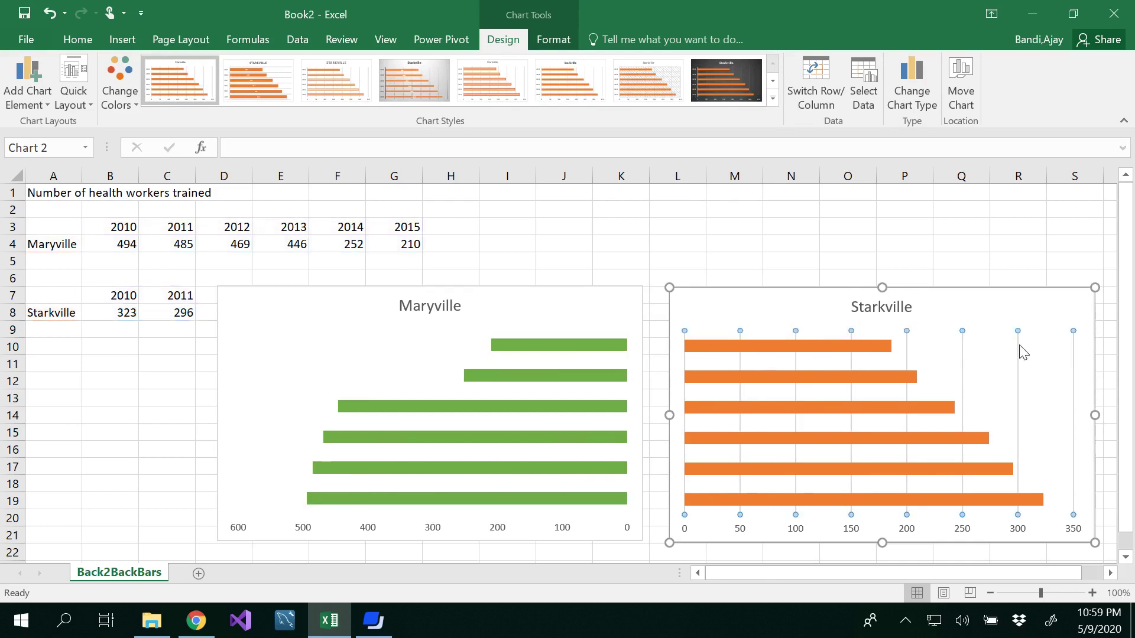
pyautogui.press('Delete')
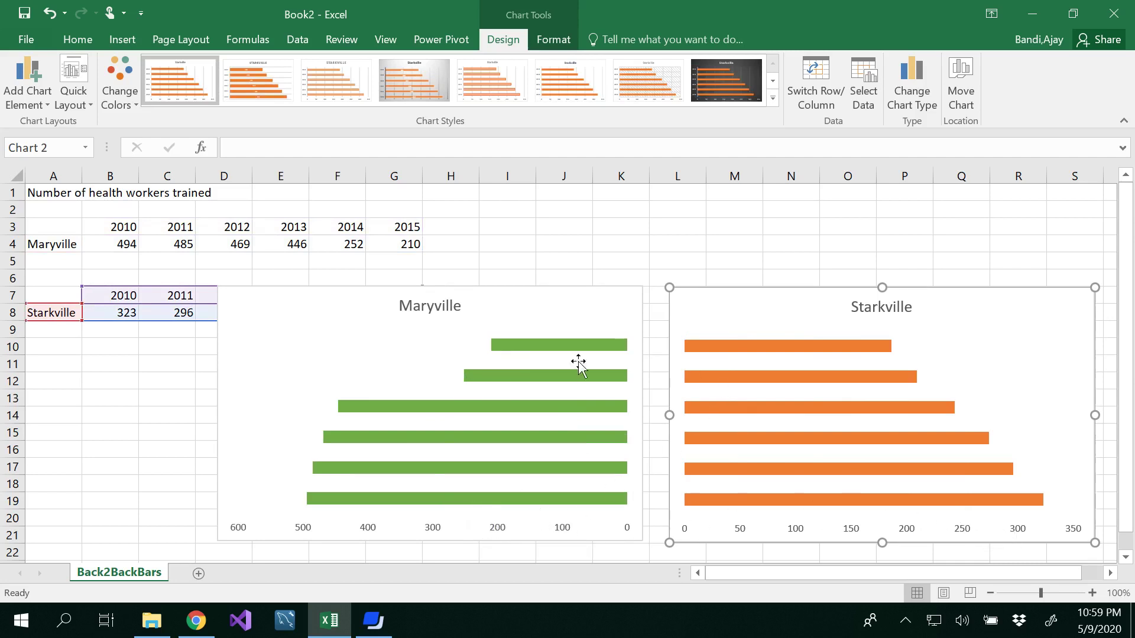
pyautogui.click(621, 323)
pyautogui.click(666, 300)
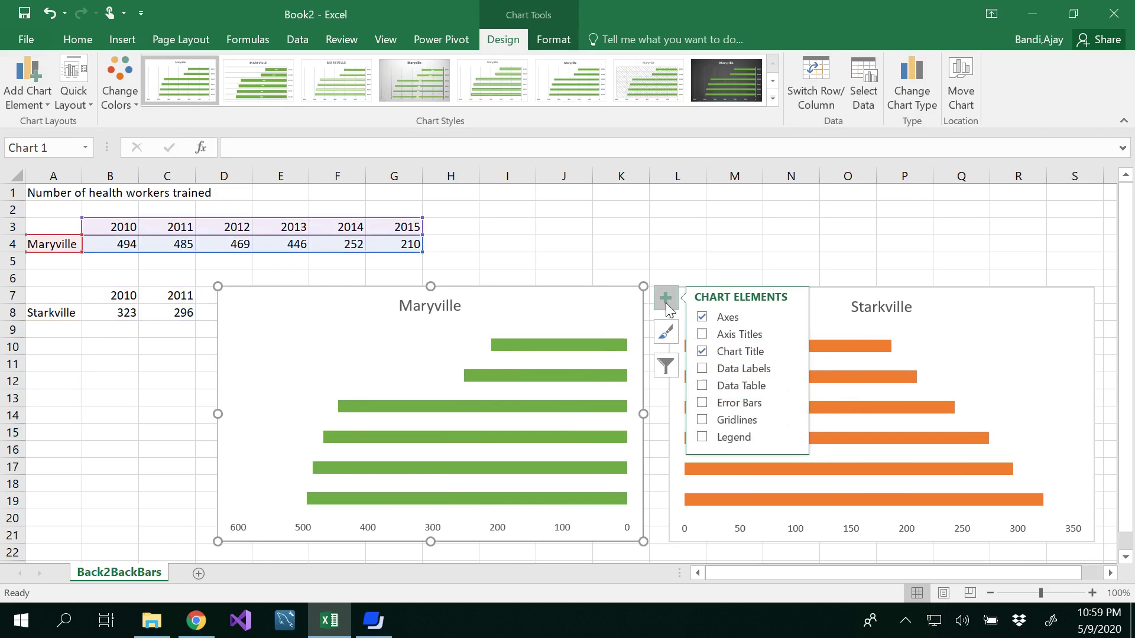
# Step: Turn on Data Labels for the Maryville bars and the Starkville bars
pyautogui.click(732, 370)
pyautogui.click(1043, 326)
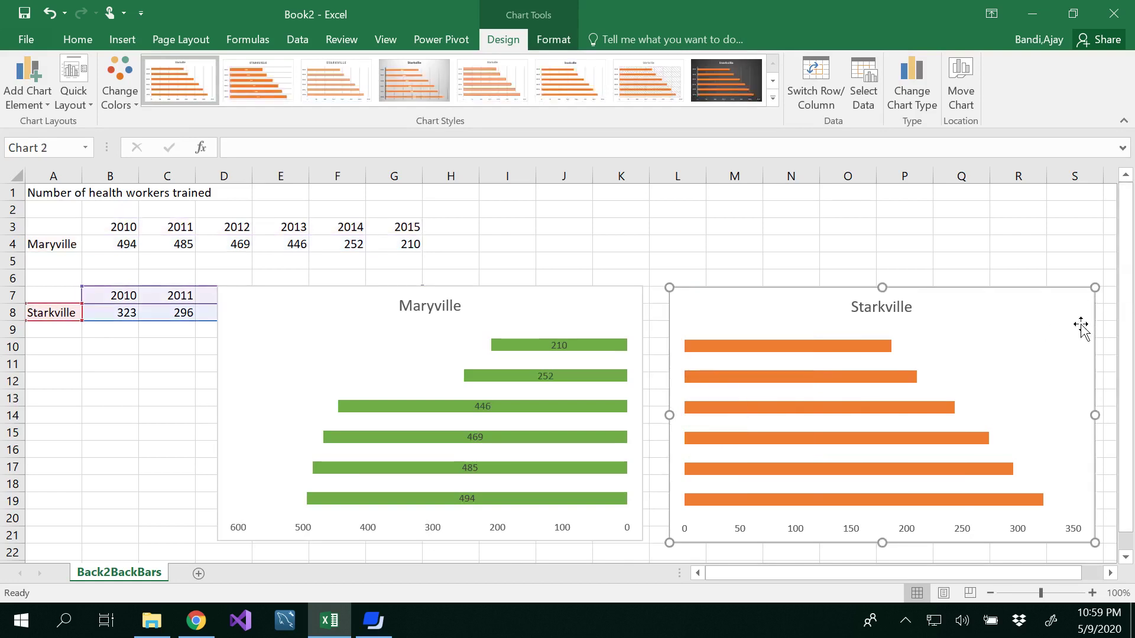
pyautogui.moveTo(942, 572); pyautogui.dragTo(960, 573)
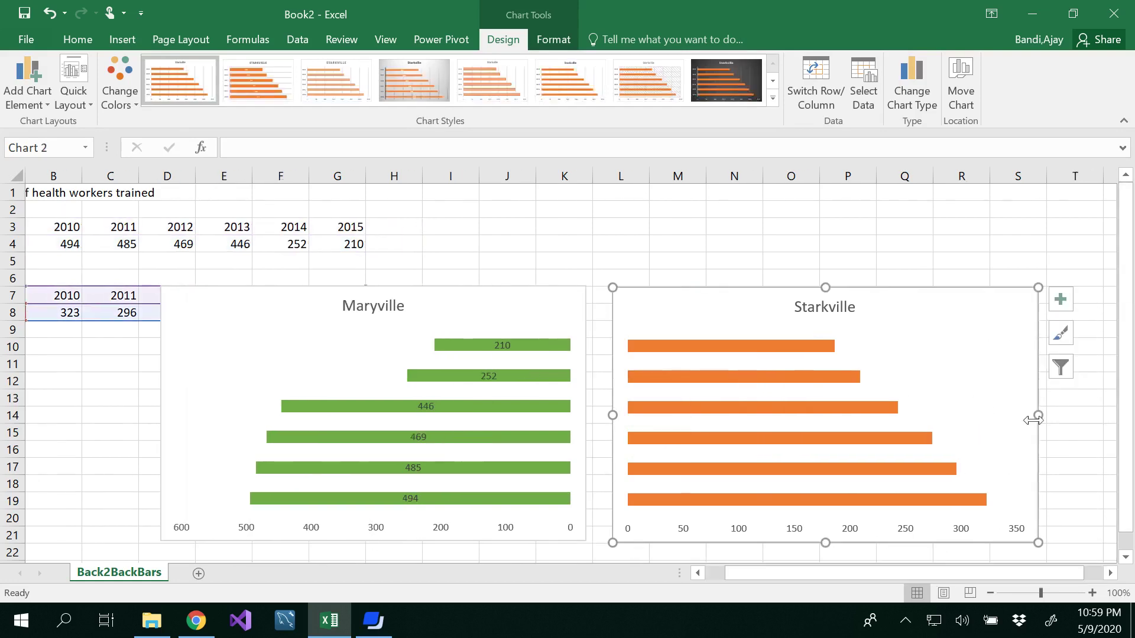
pyautogui.click(1059, 304)
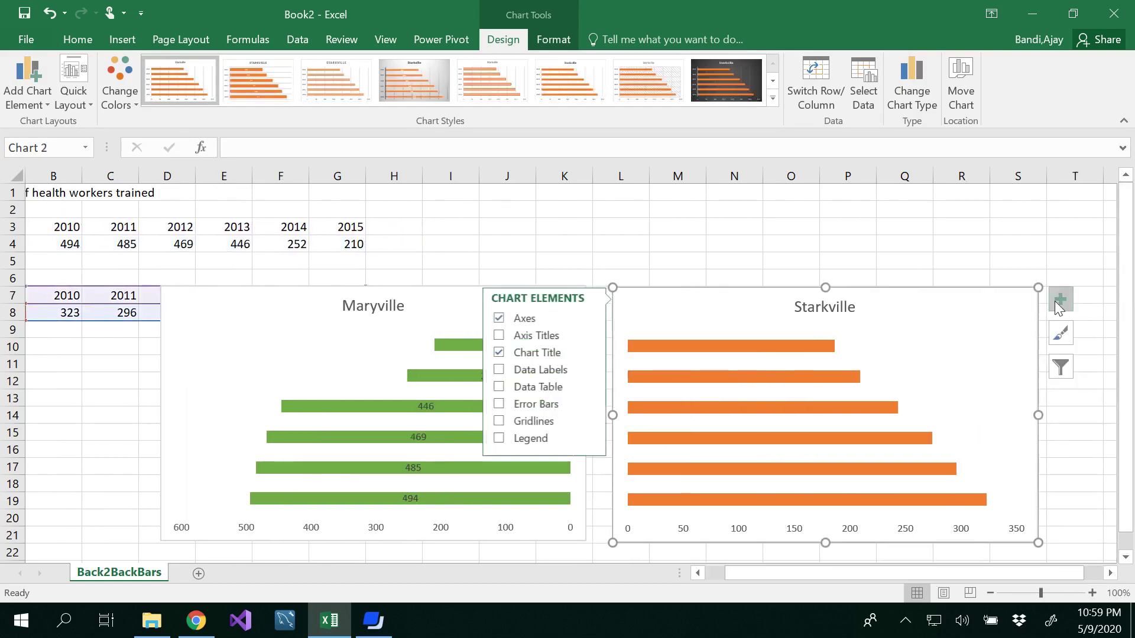
pyautogui.click(544, 372)
pyautogui.click(885, 243)
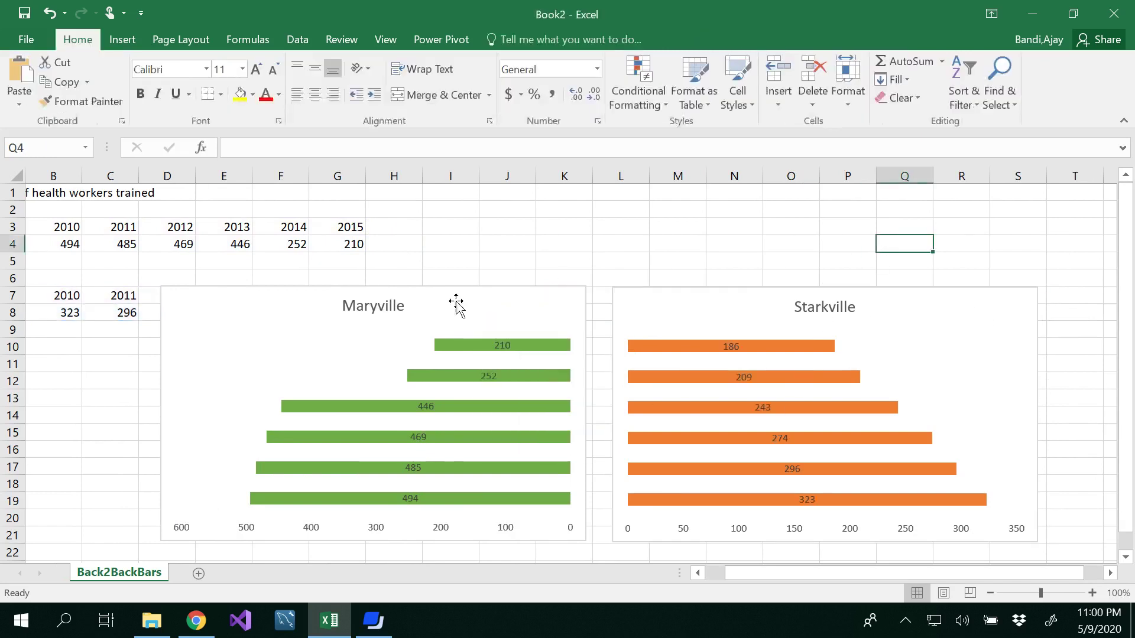
pyautogui.moveTo(959, 576)
pyautogui.mouseDown()
pyautogui.moveTo(937, 575)
pyautogui.moveTo(968, 570)
pyautogui.mouseUp()
# Step: Move the Maryville chart down and slightly left on the sheet
pyautogui.moveTo(543, 507)
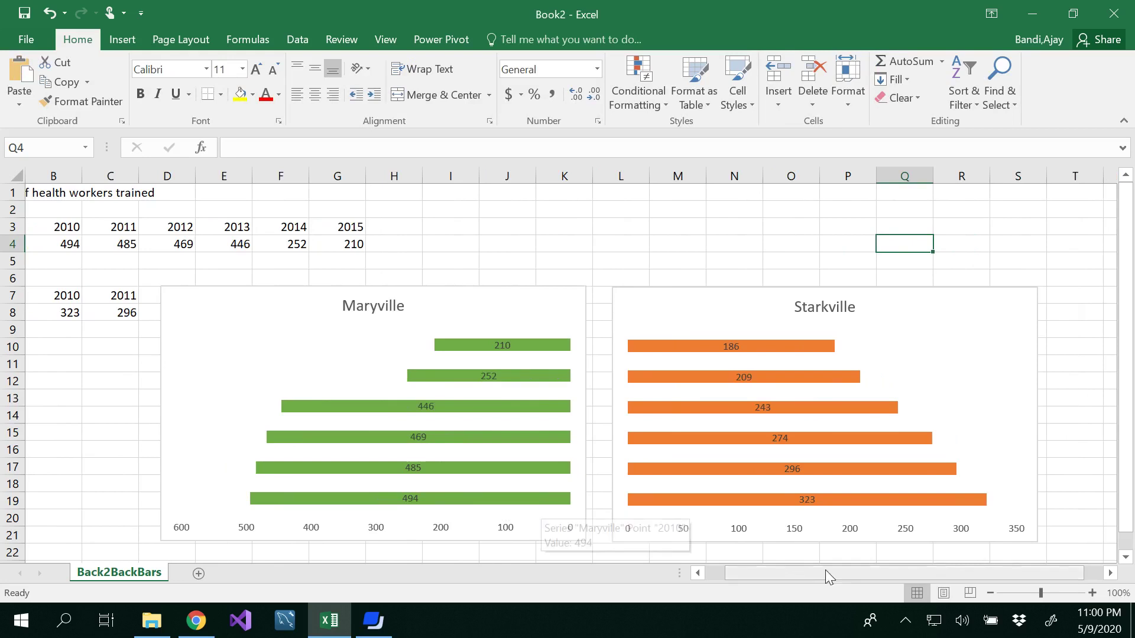
pyautogui.moveTo(825, 573); pyautogui.dragTo(801, 573)
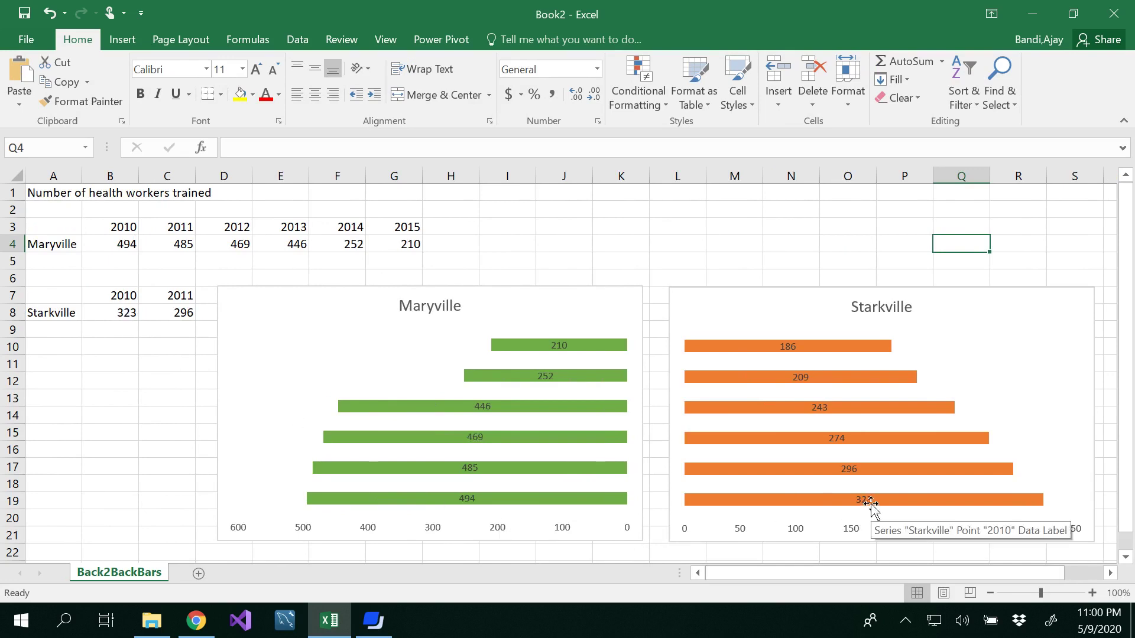
pyautogui.moveTo(807, 575); pyautogui.dragTo(826, 576)
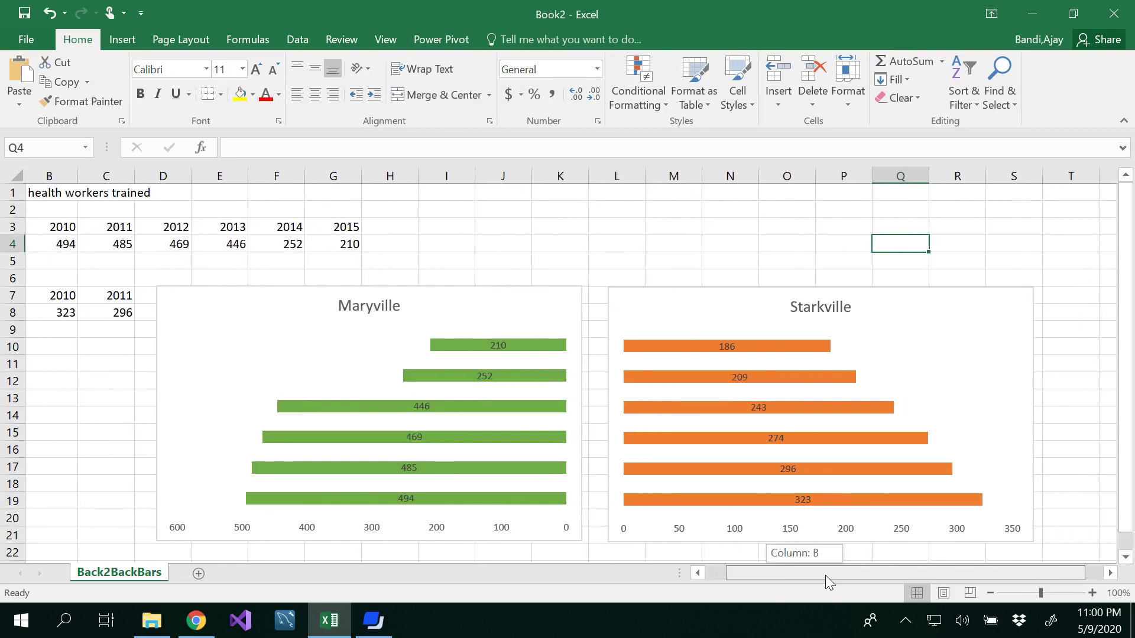
pyautogui.moveTo(825, 576); pyautogui.dragTo(826, 576)
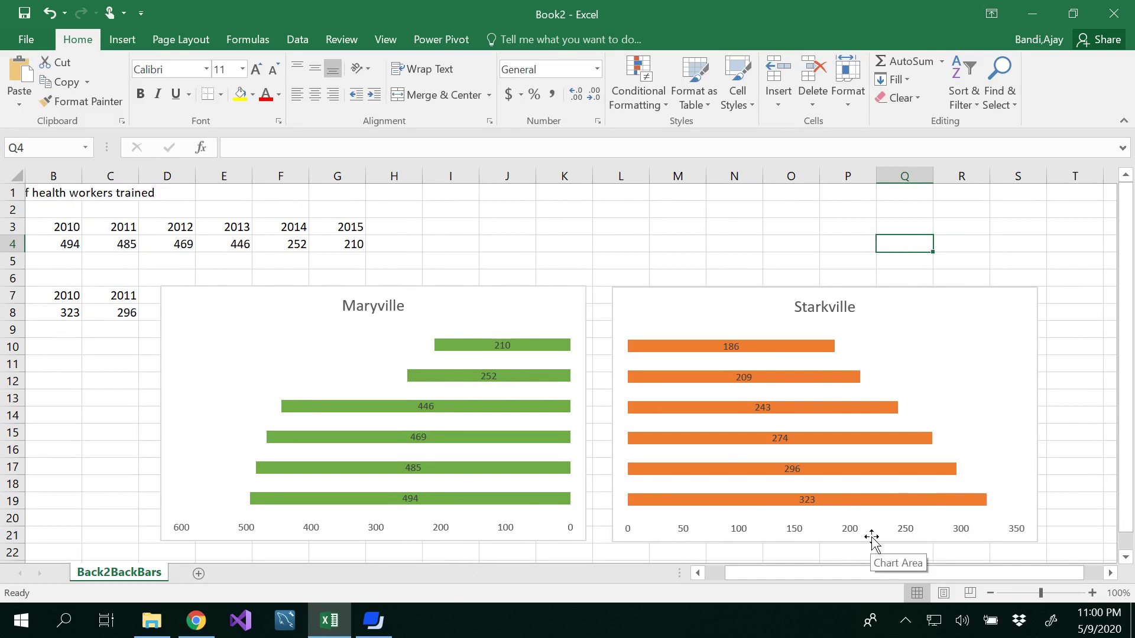
pyautogui.moveTo(755, 575); pyautogui.dragTo(741, 572)
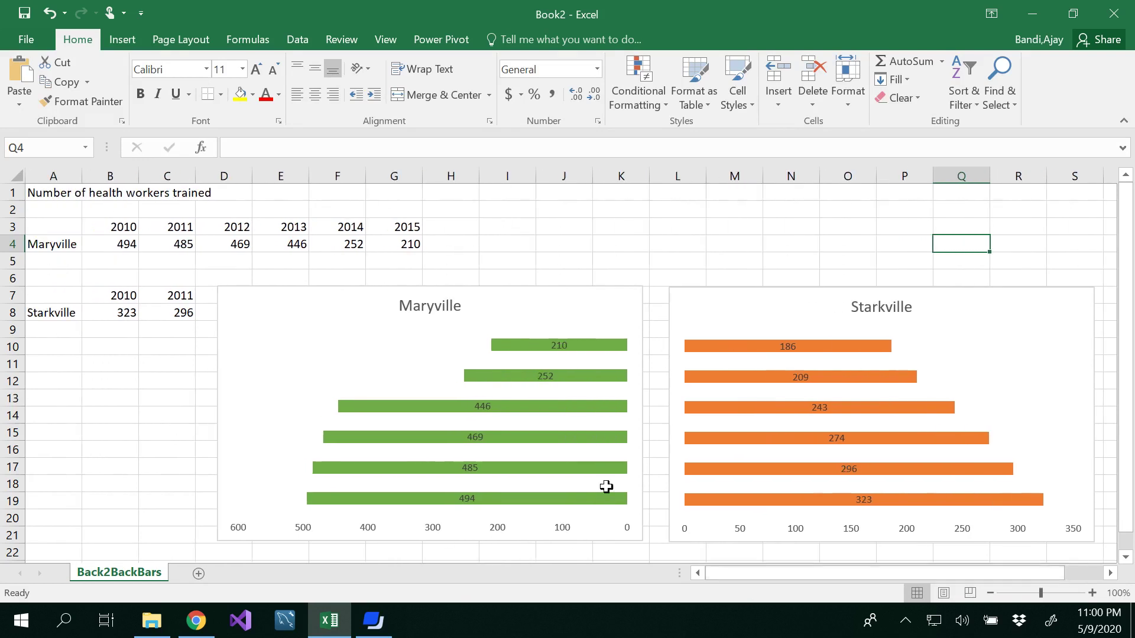
pyautogui.moveTo(342, 299); pyautogui.dragTo(336, 334)
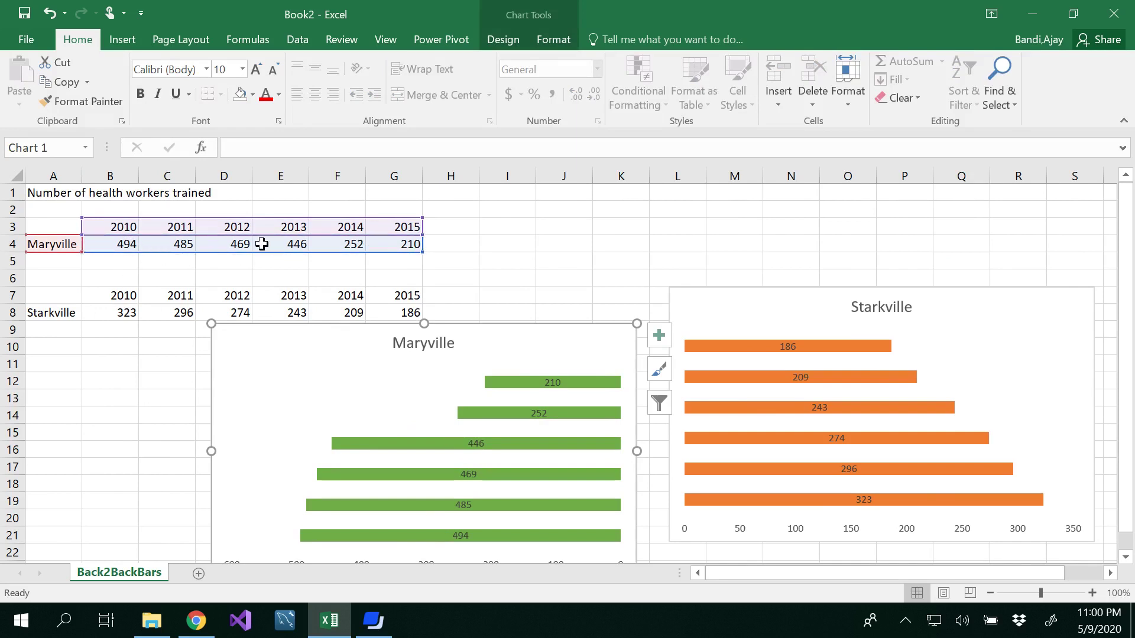
# Step: Enter =MAX(B4:G4) in H4 to get Maryville's largest value, 494
pyautogui.click(473, 245)
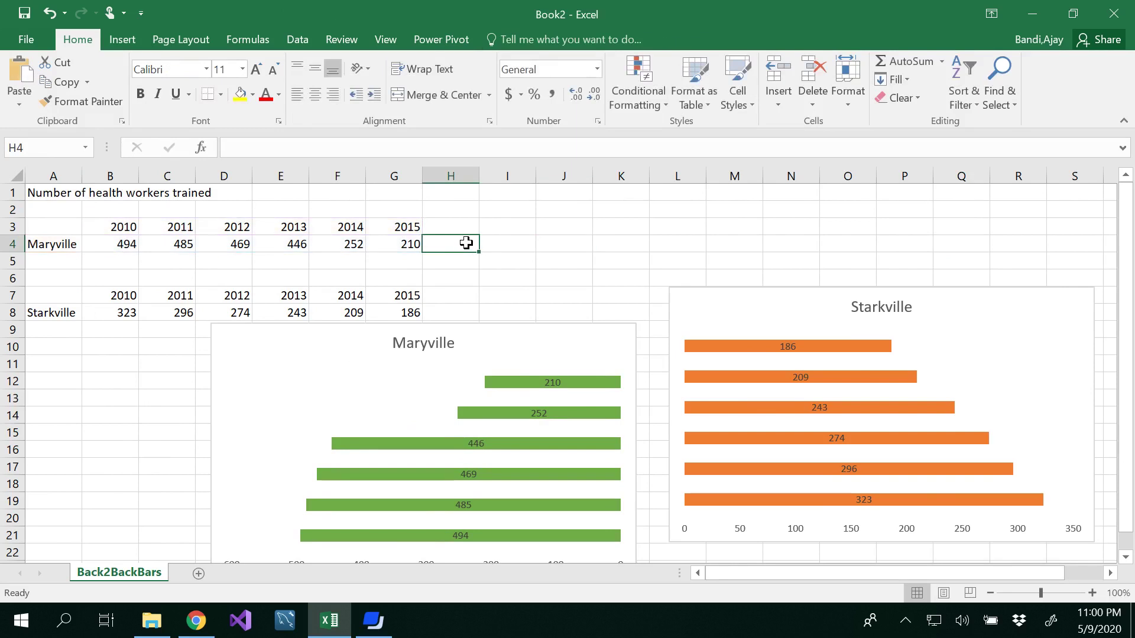
pyautogui.write('=max')
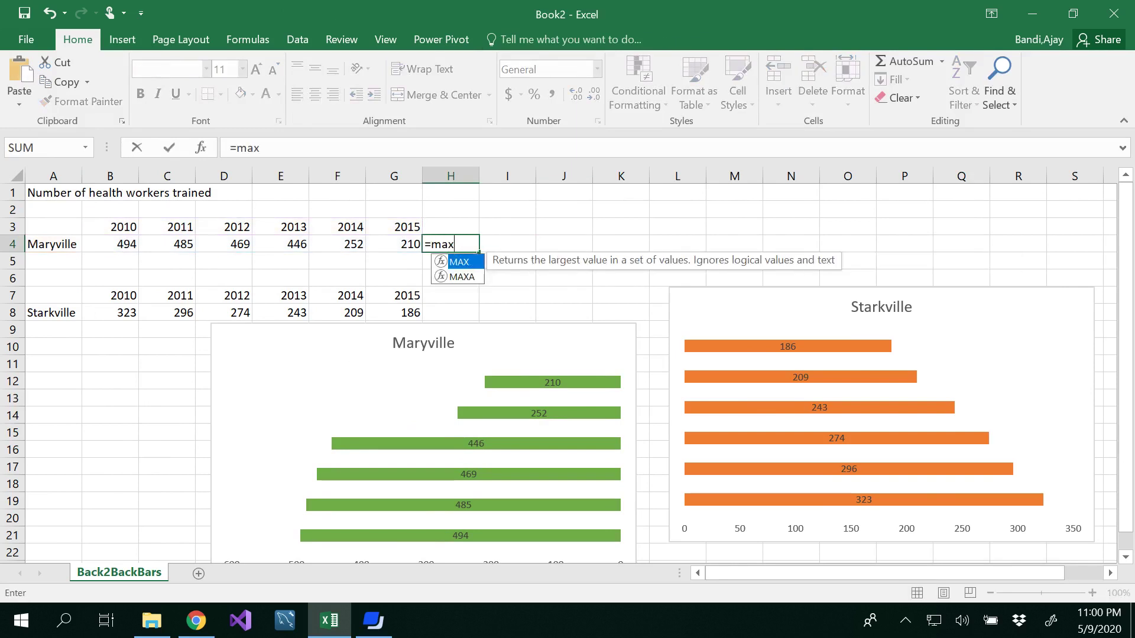
pyautogui.write('(')
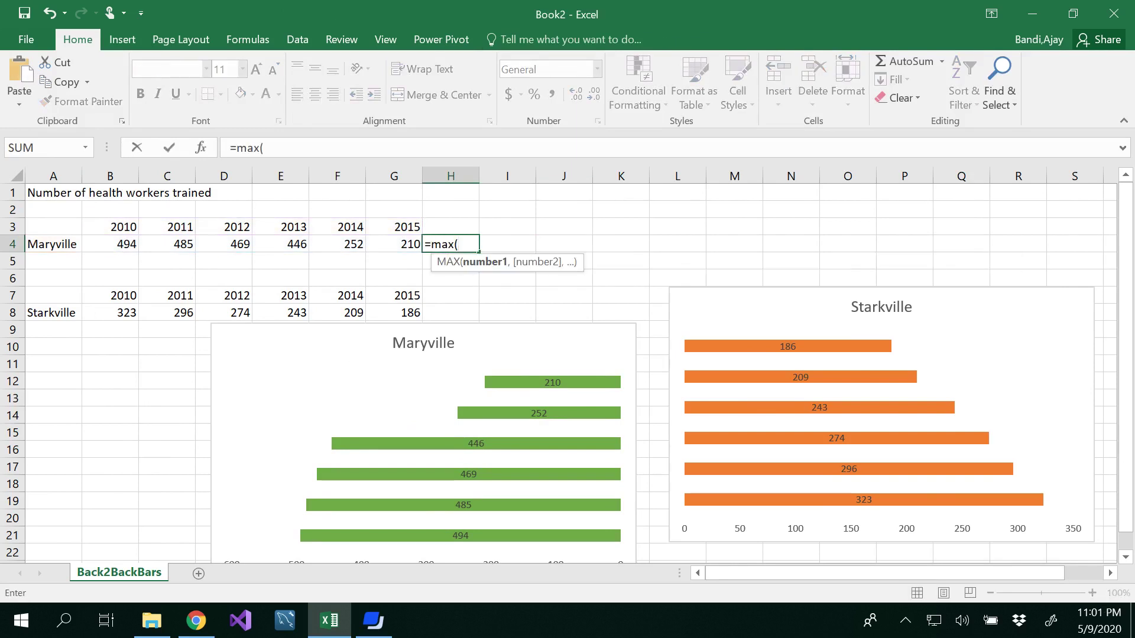
pyautogui.click(127, 246)
pyautogui.keyDown('shift'); pyautogui.click(412, 246); pyautogui.keyUp('shift')
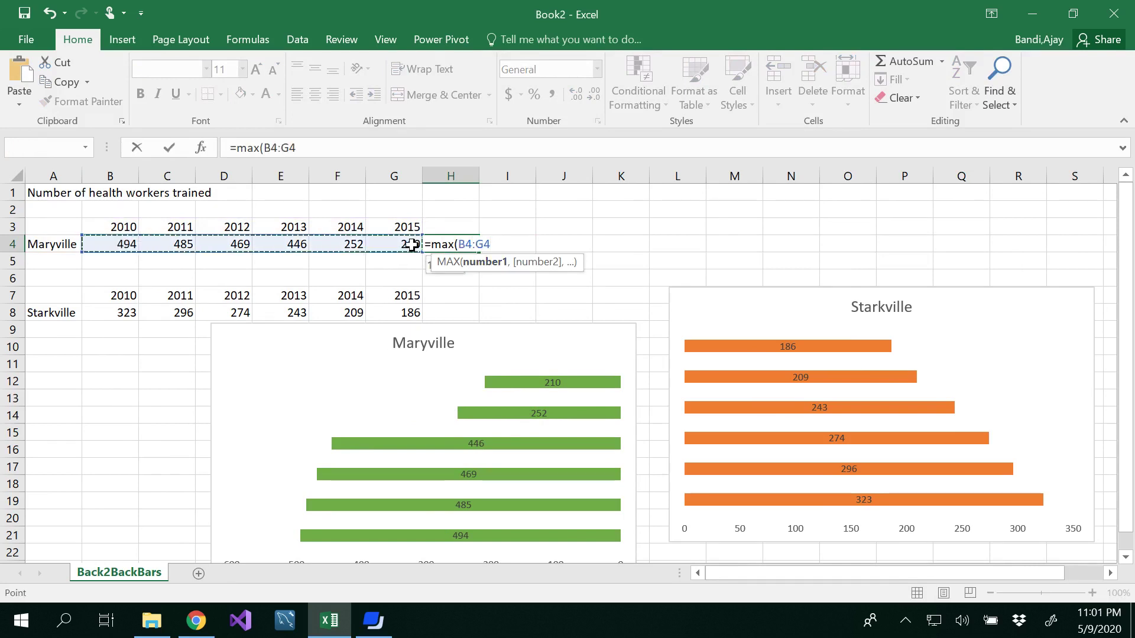
pyautogui.write(')')
pyautogui.press('Return')
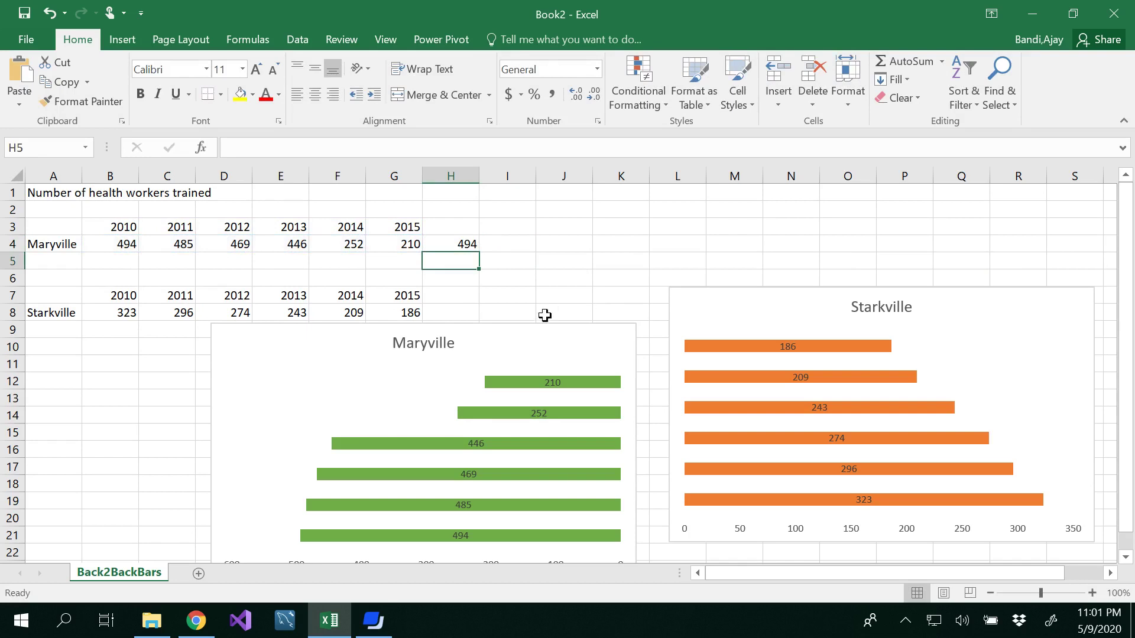
# Step: Align the two charts level and side by side below the data
pyautogui.scroll(-3, 644, 305)
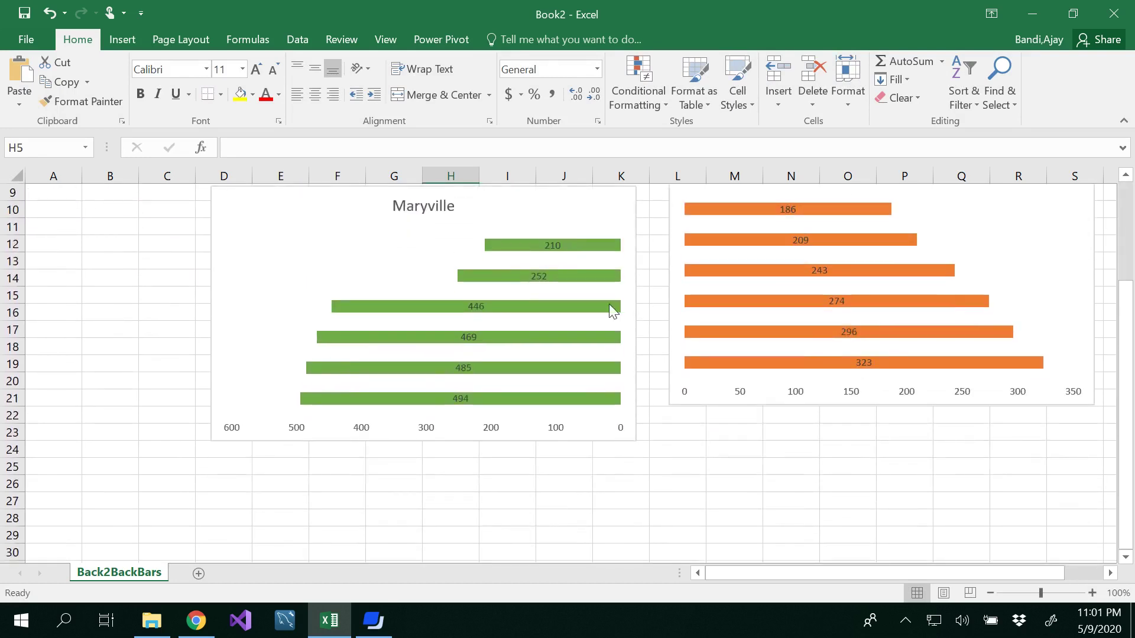
pyautogui.scroll(1, 631, 296)
pyautogui.scroll(1, 632, 296)
pyautogui.moveTo(709, 241); pyautogui.dragTo(691, 266)
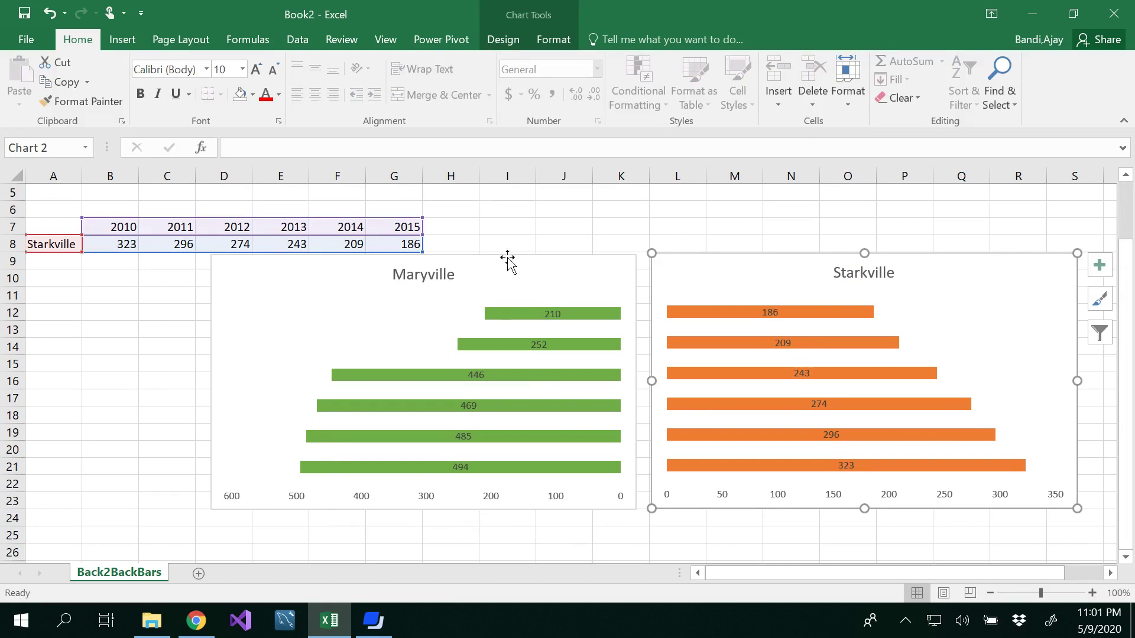
pyautogui.scroll(1, 447, 262)
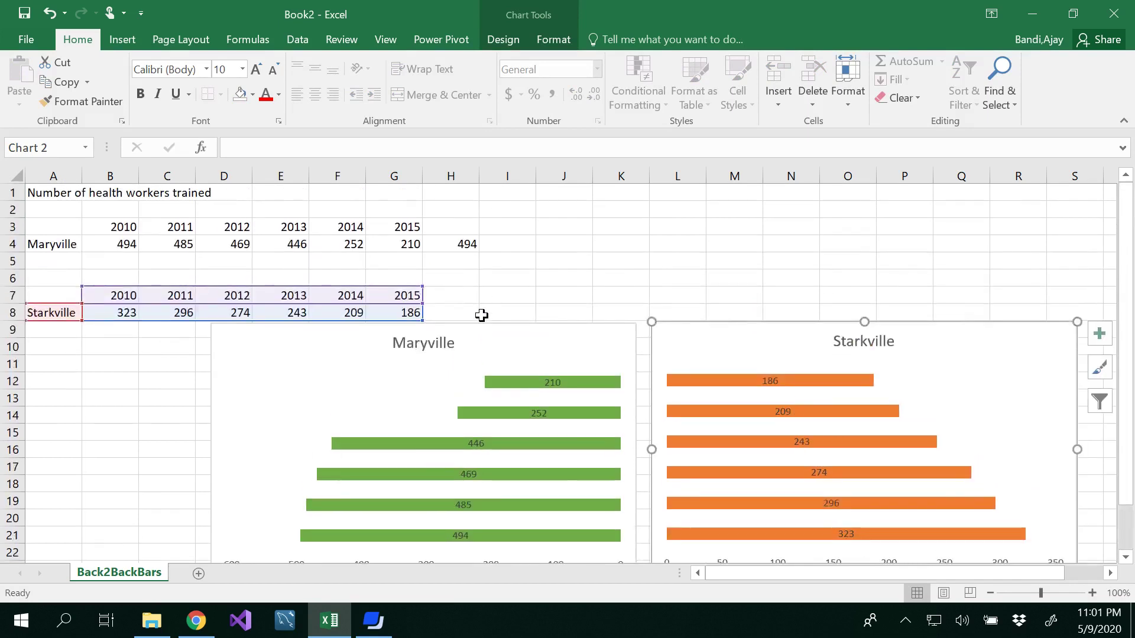
pyautogui.scroll(-3, 478, 312)
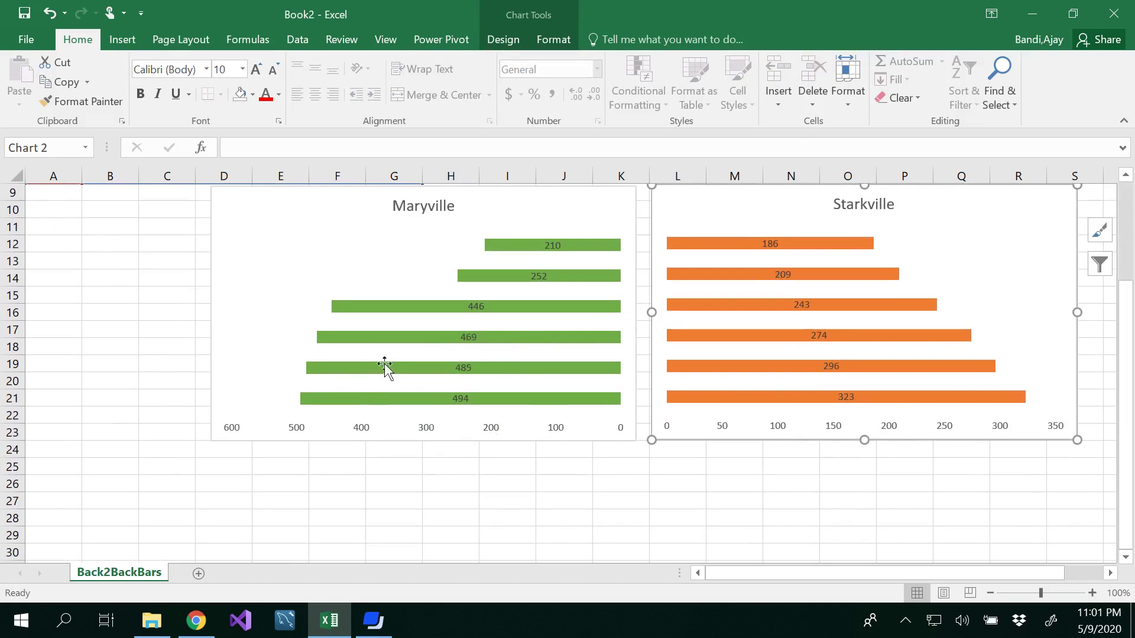
pyautogui.scroll(3, 386, 367)
pyautogui.scroll(-3, 453, 395)
# Step: Set the Maryville chart's horizontal axis maximum bound to 500
pyautogui.click(490, 430)
pyautogui.rightClick(490, 433)
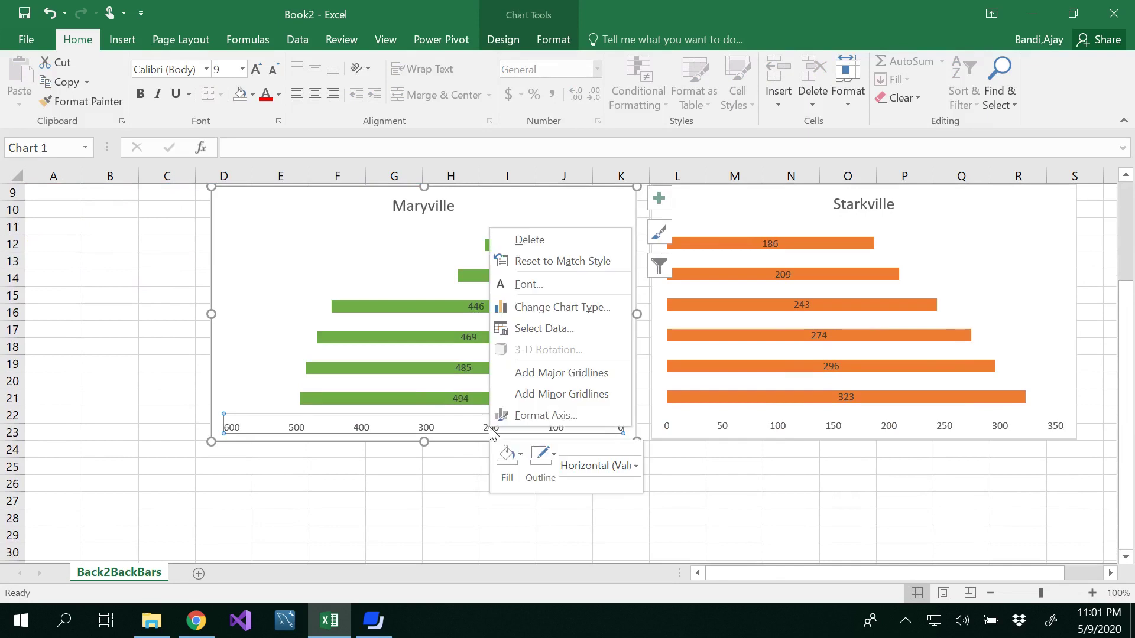
pyautogui.click(532, 415)
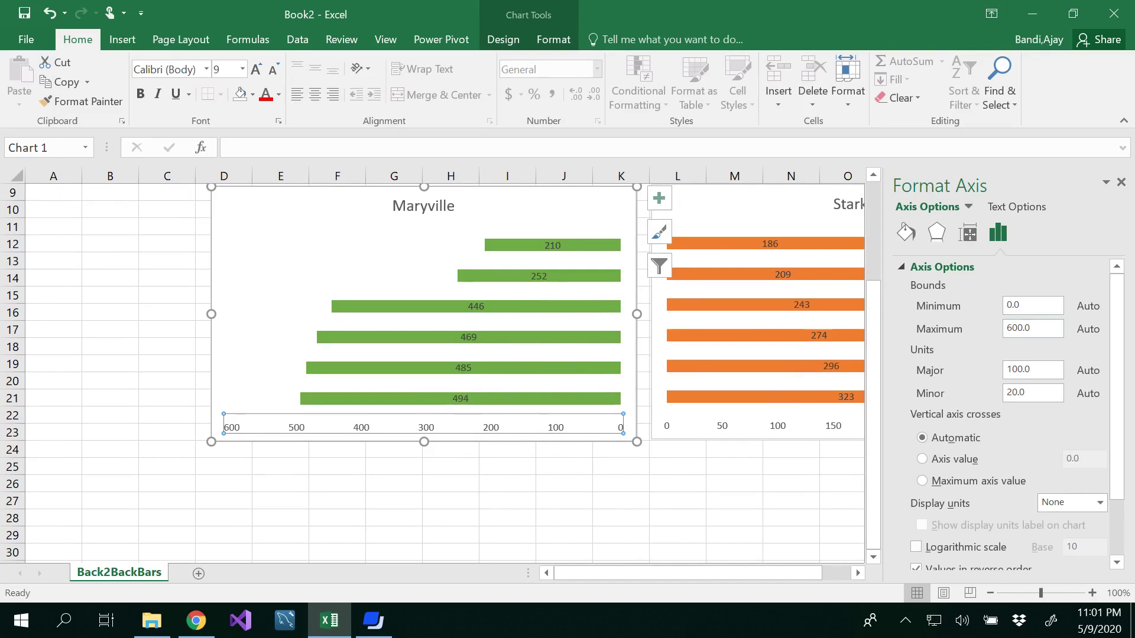
pyautogui.click(1011, 329)
pyautogui.press('Return')
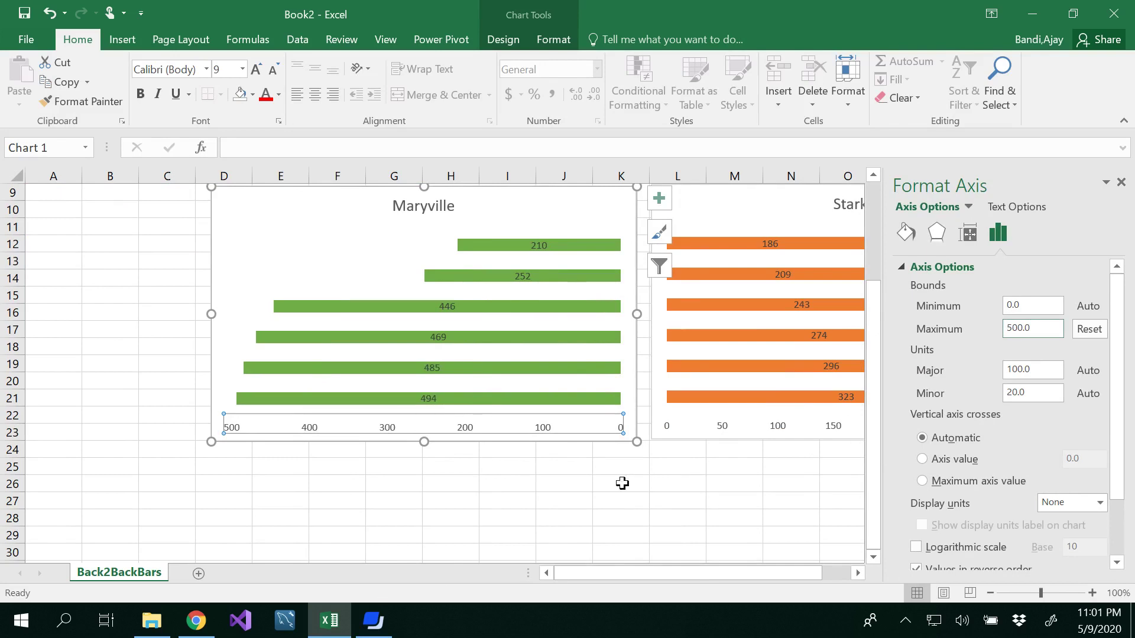
pyautogui.moveTo(648, 573); pyautogui.dragTo(726, 571)
# Step: Set the Starkville chart's horizontal axis maximum bound to 500
pyautogui.click(548, 435)
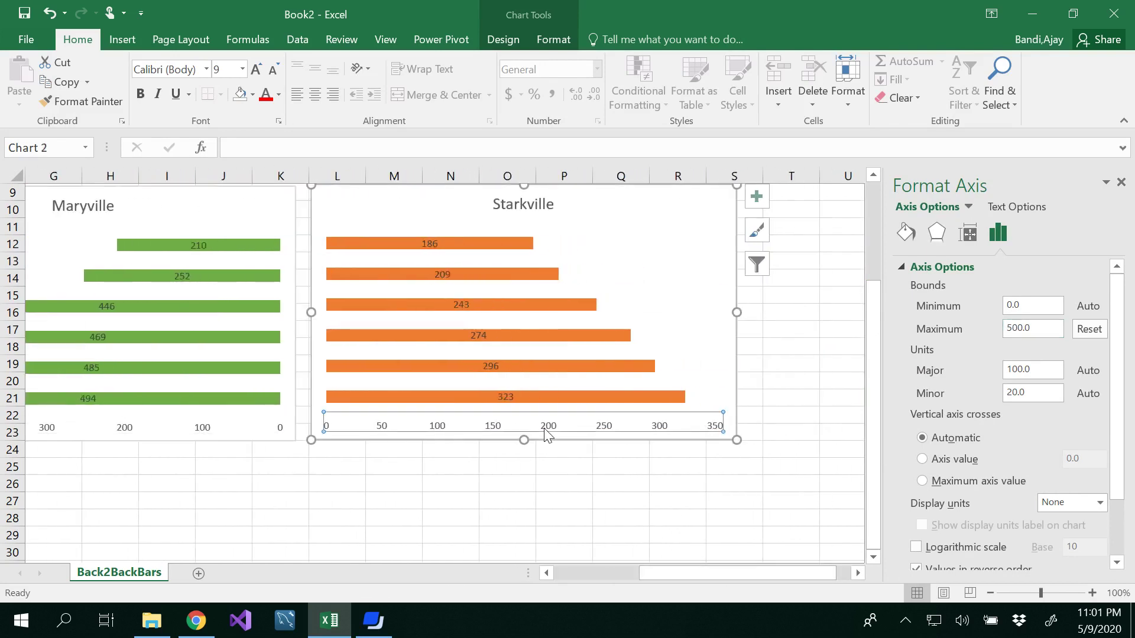
pyautogui.rightClick(546, 436)
pyautogui.click(594, 416)
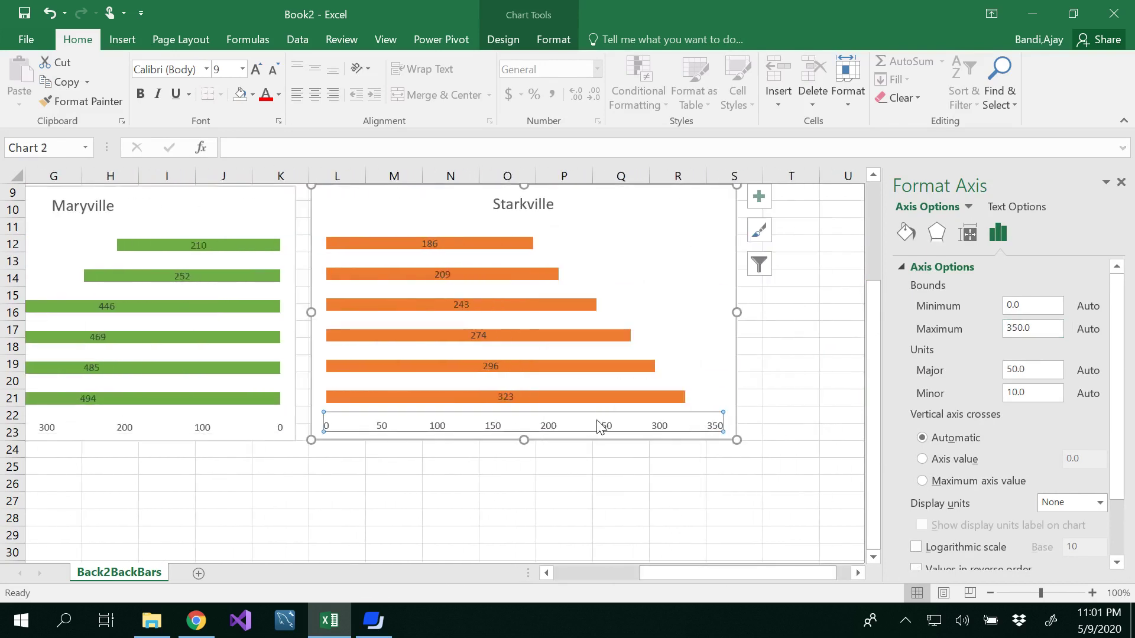
pyautogui.doubleClick(1013, 331)
pyautogui.write('0')
pyautogui.click(1033, 393)
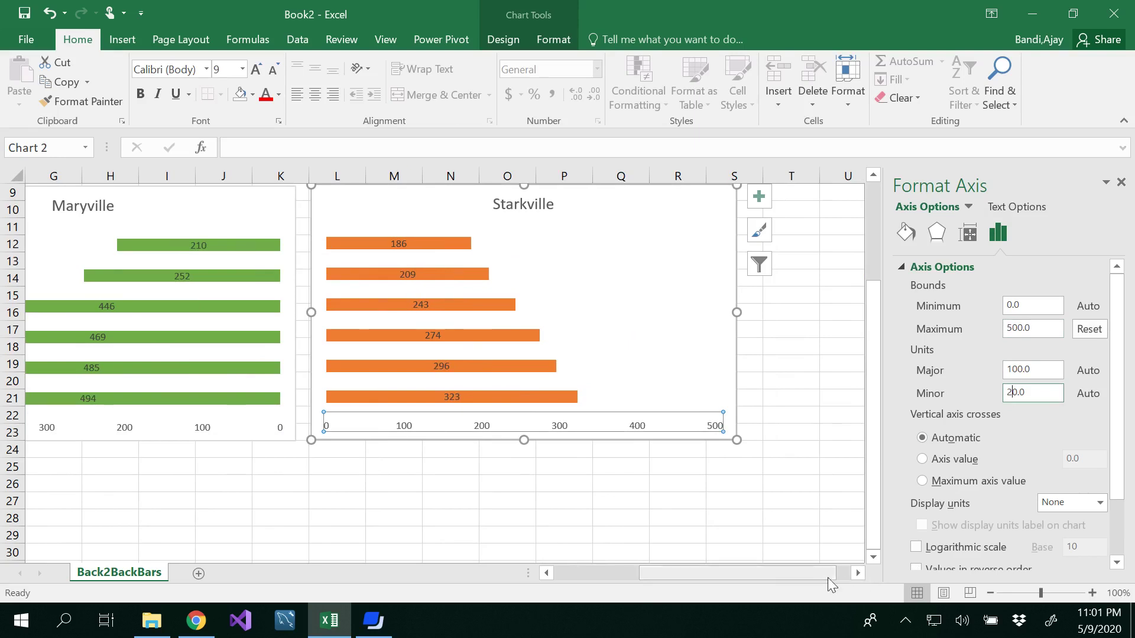
pyautogui.moveTo(828, 577); pyautogui.dragTo(757, 574)
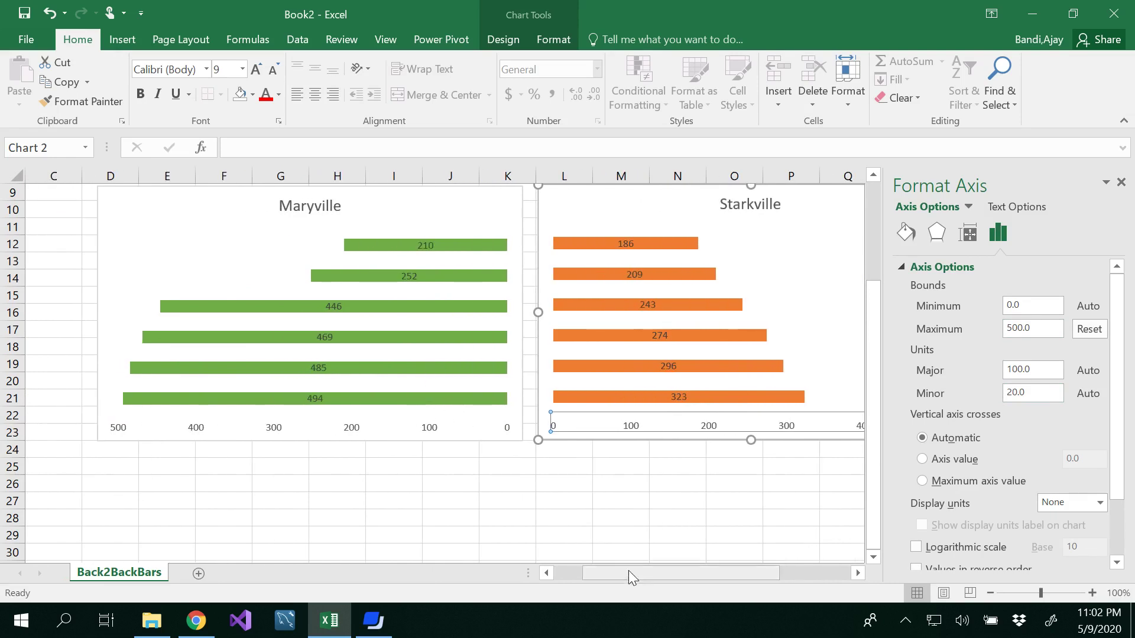
pyautogui.moveTo(636, 571); pyautogui.dragTo(635, 571)
pyautogui.scroll(2, 578, 491)
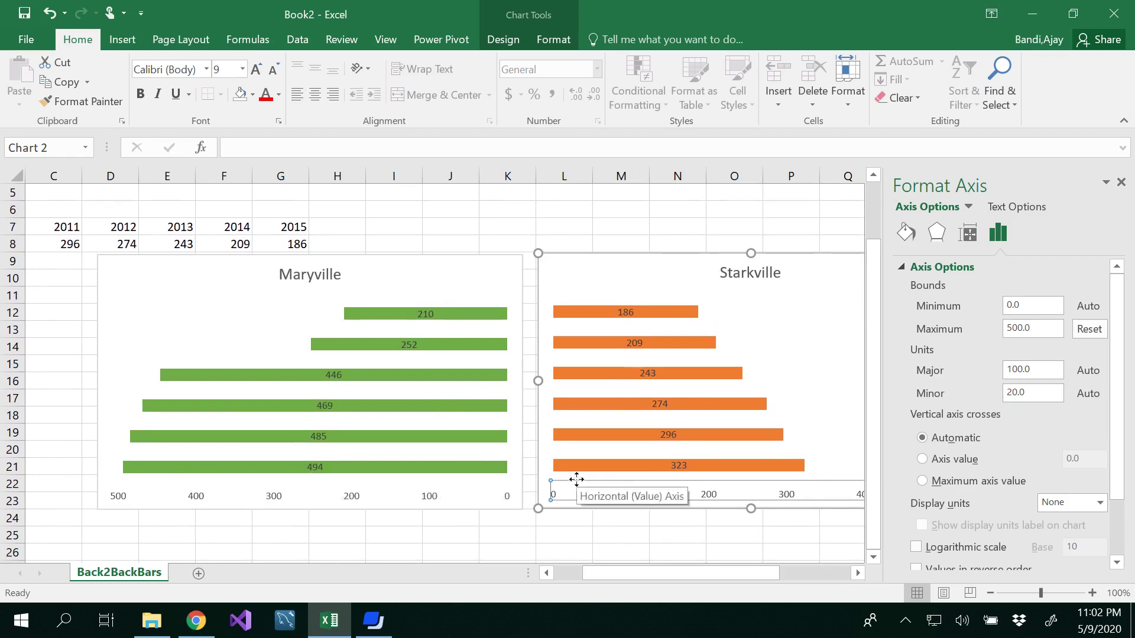
pyautogui.click(491, 532)
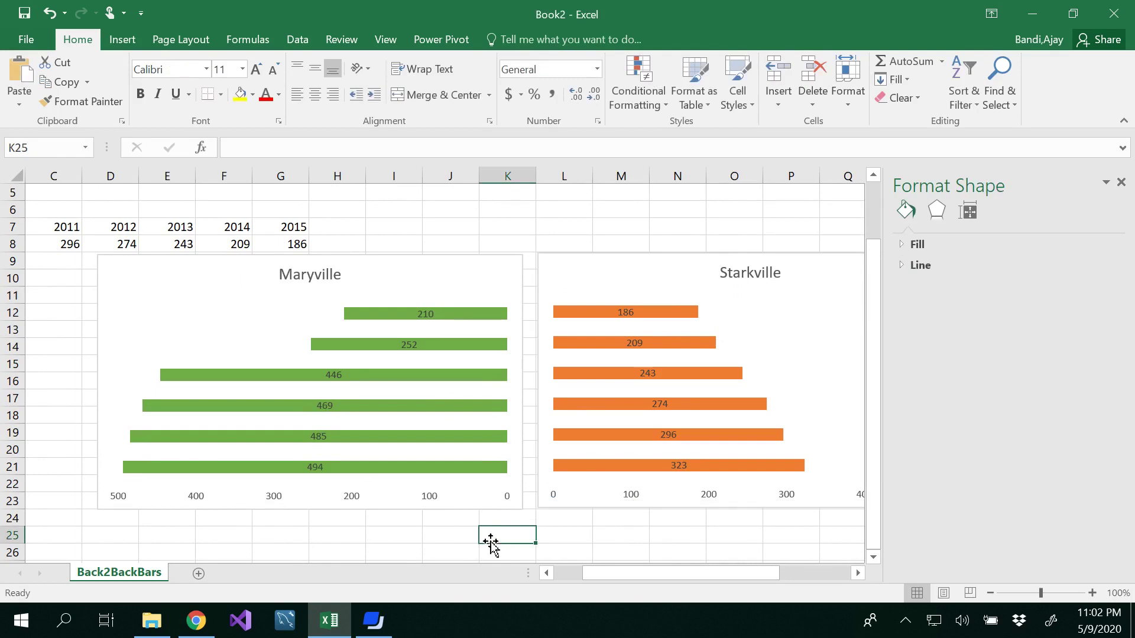
# Step: Close the formatting pane and shift the charts to leave a gap between them
pyautogui.moveTo(470, 314)
pyautogui.click(1122, 182)
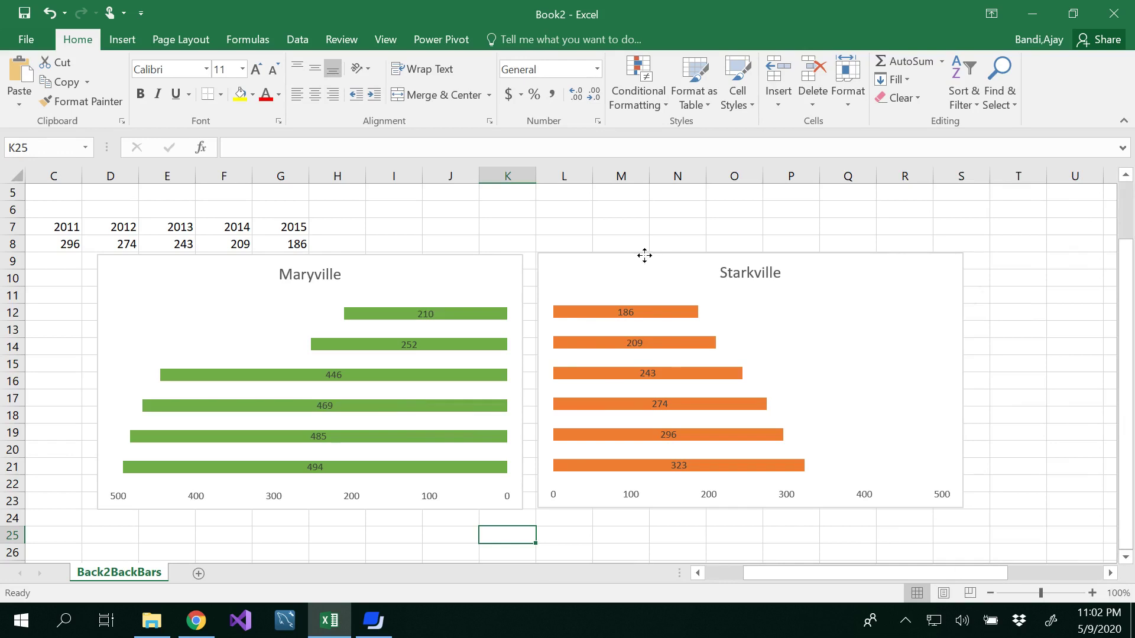
pyautogui.moveTo(644, 254); pyautogui.dragTo(699, 254)
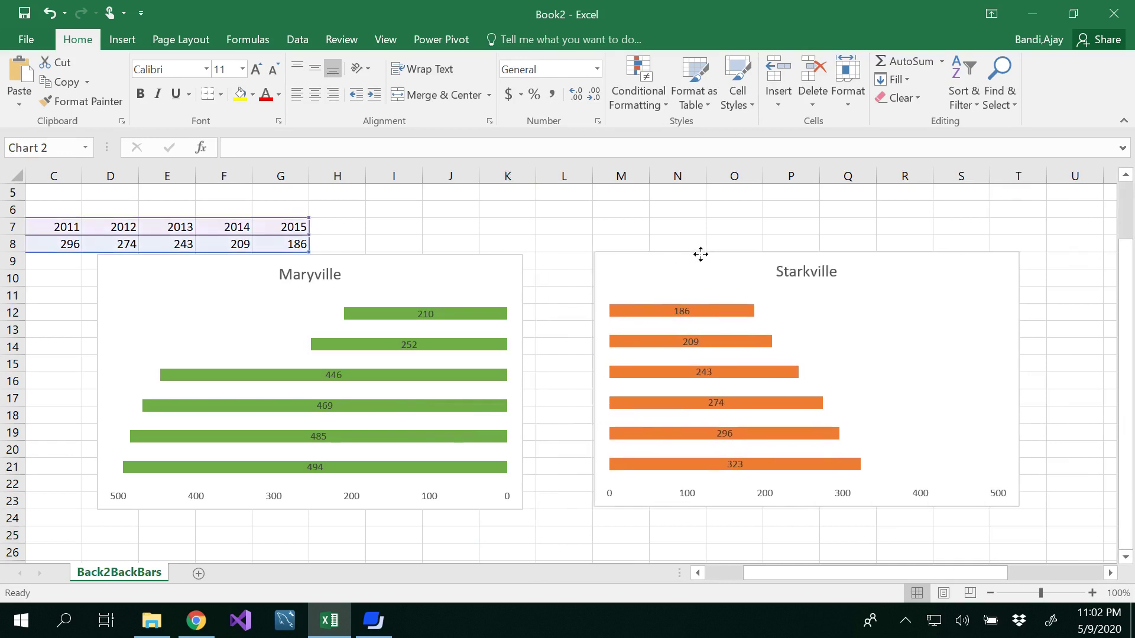
pyautogui.click(476, 263)
pyautogui.moveTo(477, 264); pyautogui.dragTo(491, 263)
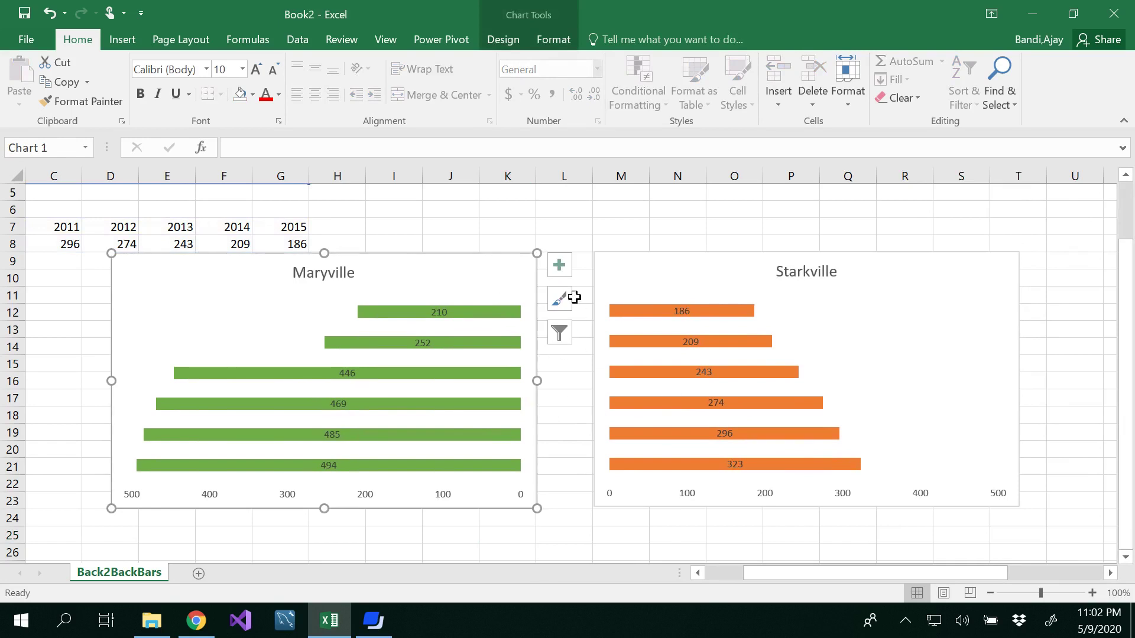
pyautogui.click(553, 545)
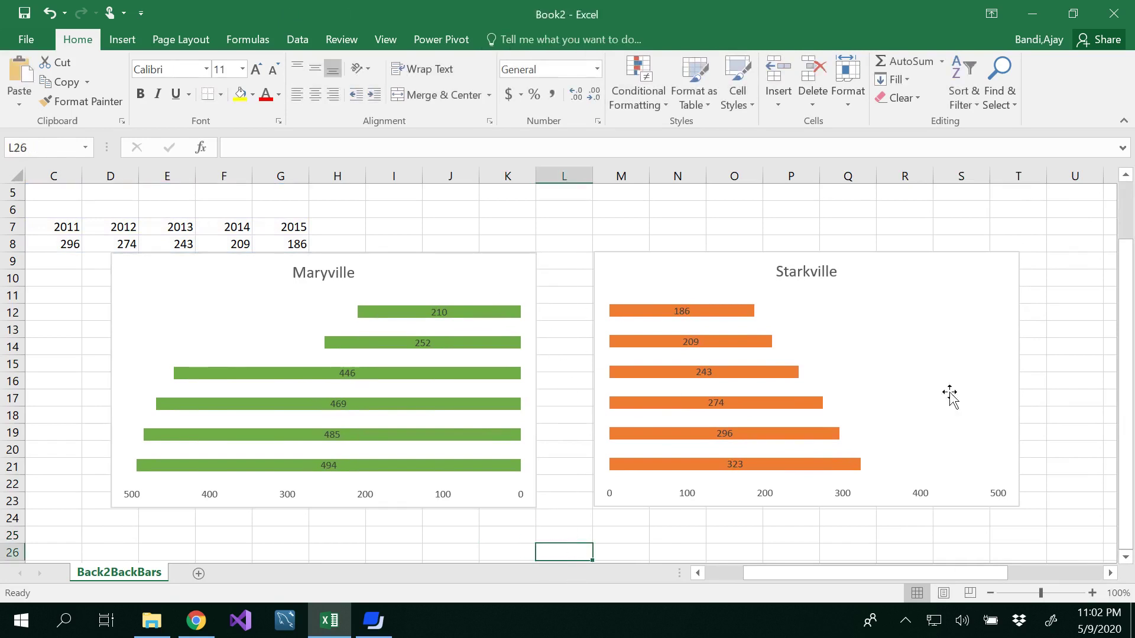
# Step: Narrow Starkville from its right side and Maryville from its left to similar widths
pyautogui.click(1016, 358)
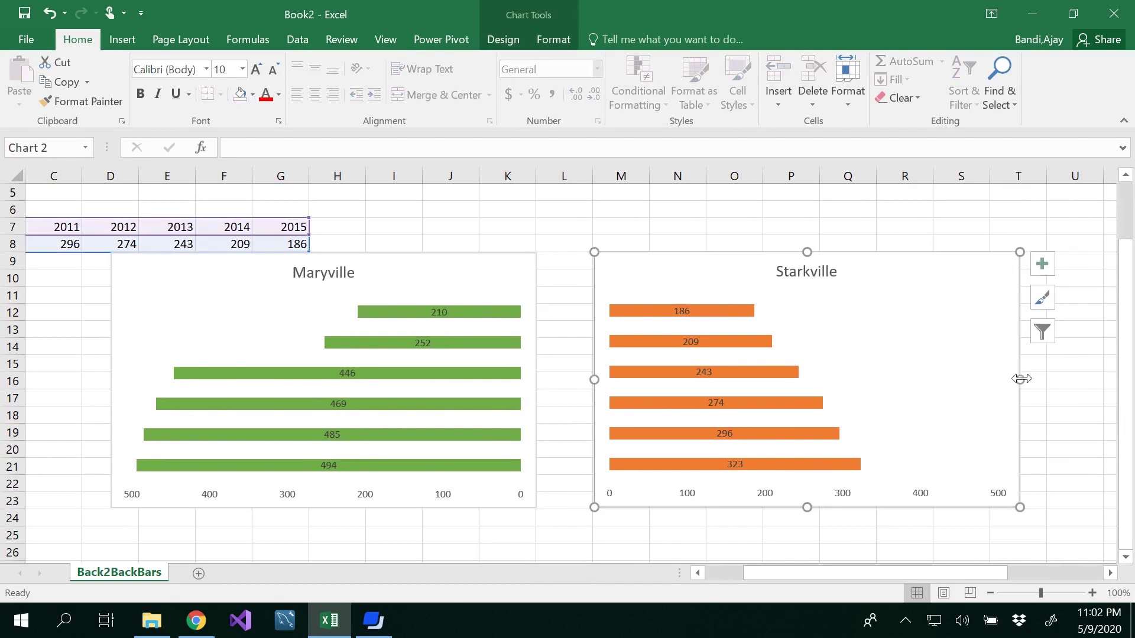
pyautogui.moveTo(1021, 379); pyautogui.dragTo(949, 388)
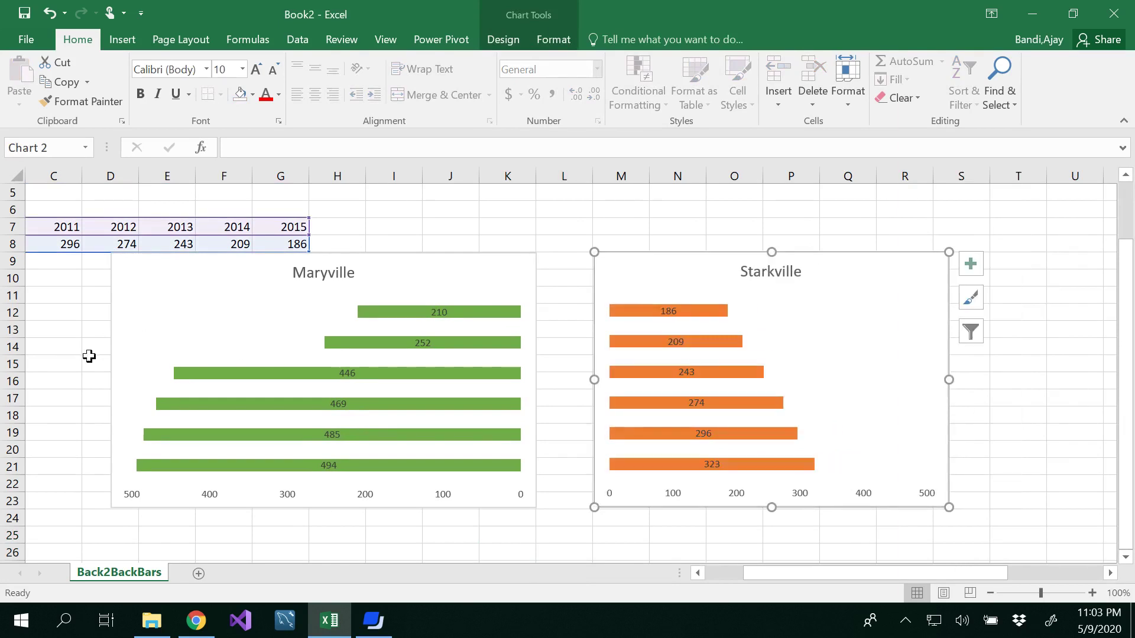
pyautogui.click(111, 373)
pyautogui.moveTo(111, 379); pyautogui.dragTo(185, 380)
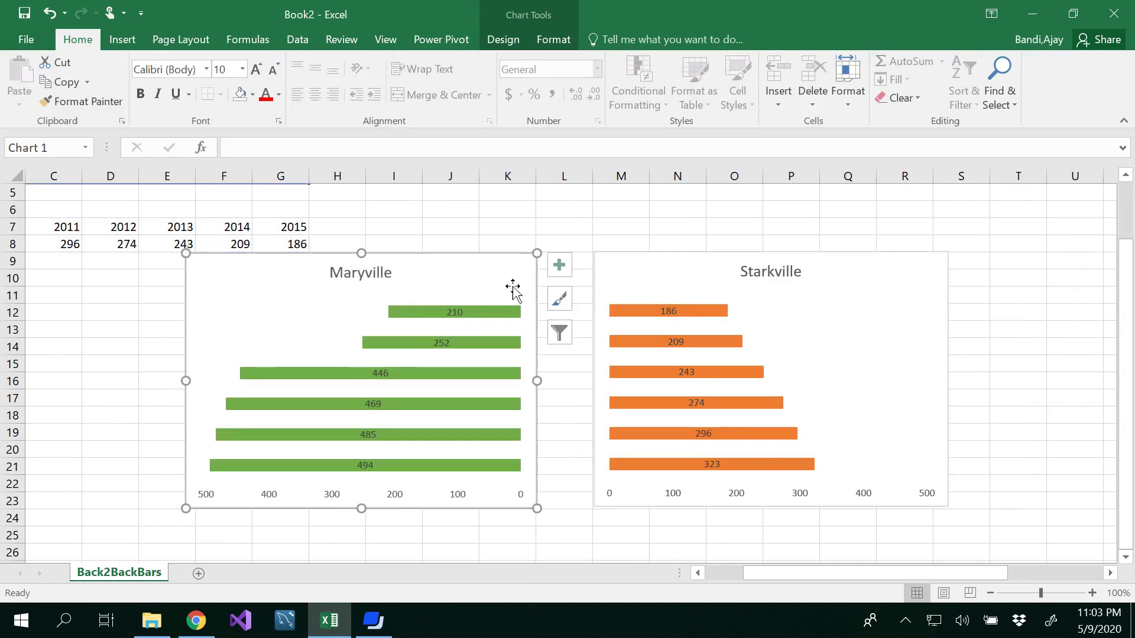
# Step: Select both the Maryville and Starkville charts and apply Align Top so they sit level
pyautogui.click(474, 277)
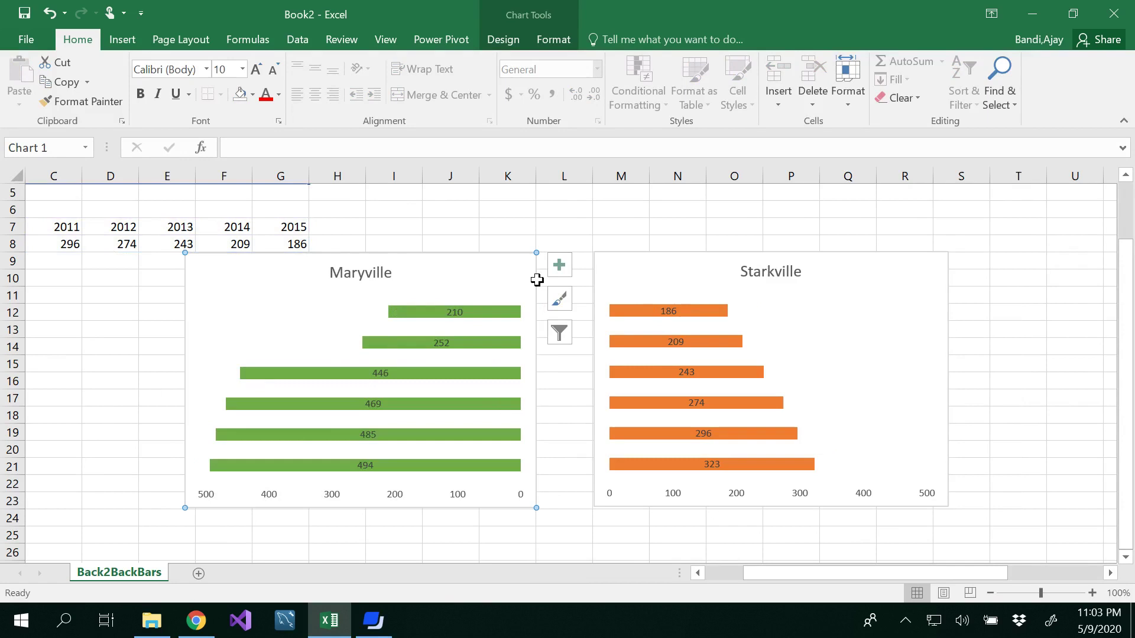
pyautogui.keyDown('ctrl'); pyautogui.click(630, 278); pyautogui.keyUp('ctrl')
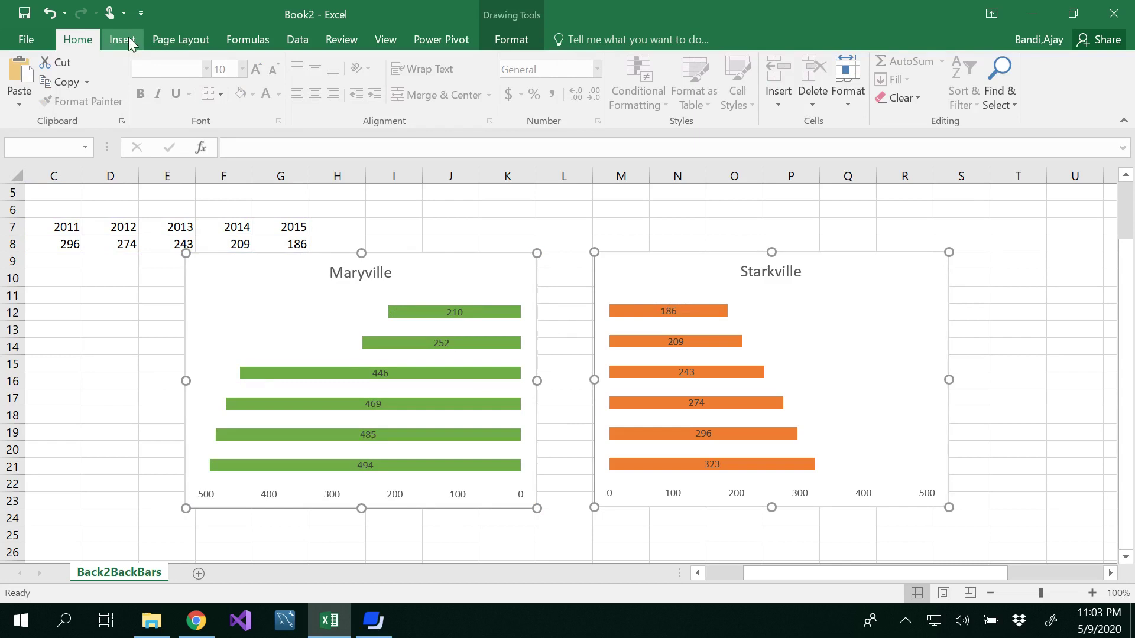
pyautogui.click(512, 39)
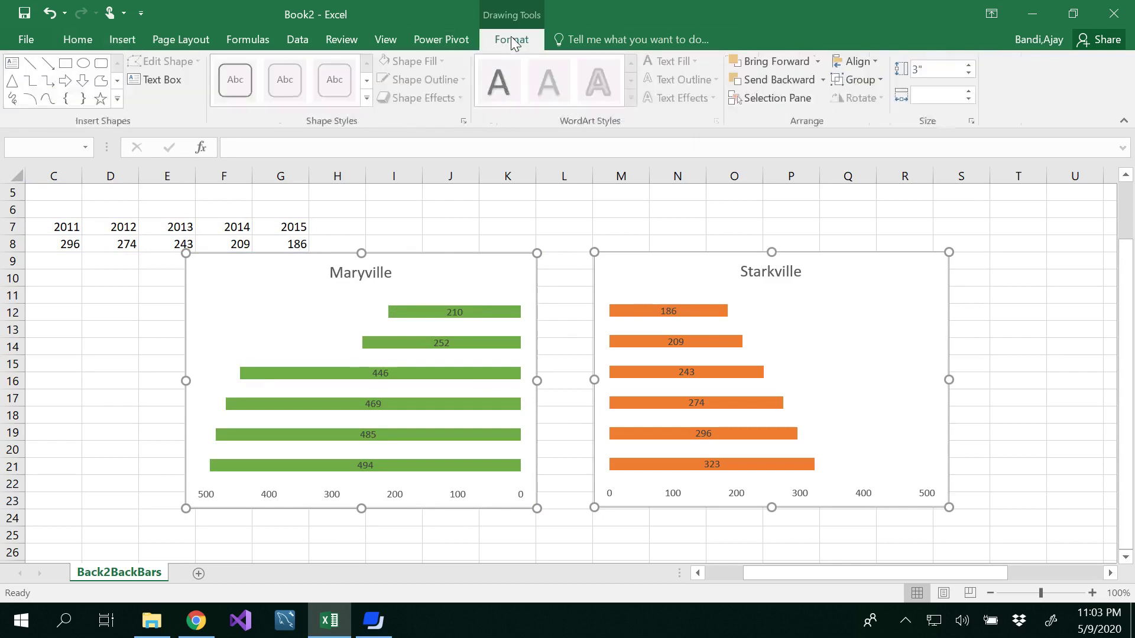
pyautogui.click(859, 60)
pyautogui.click(869, 149)
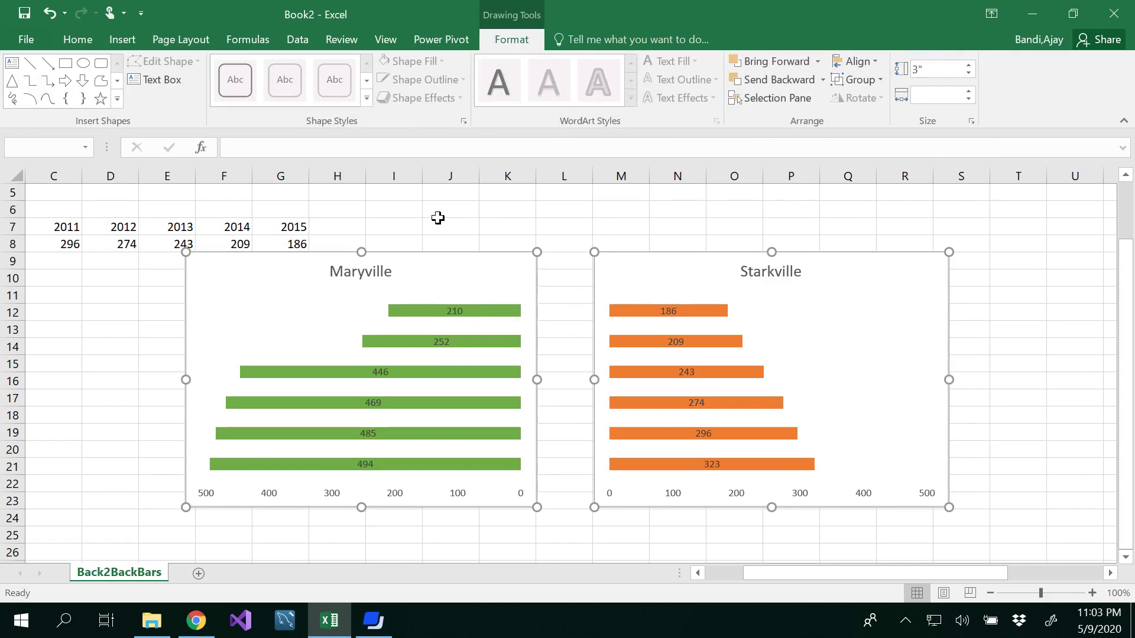
# Step: Uncheck Gridlines on the View tab so the charts sit on plain white
pyautogui.click(385, 41)
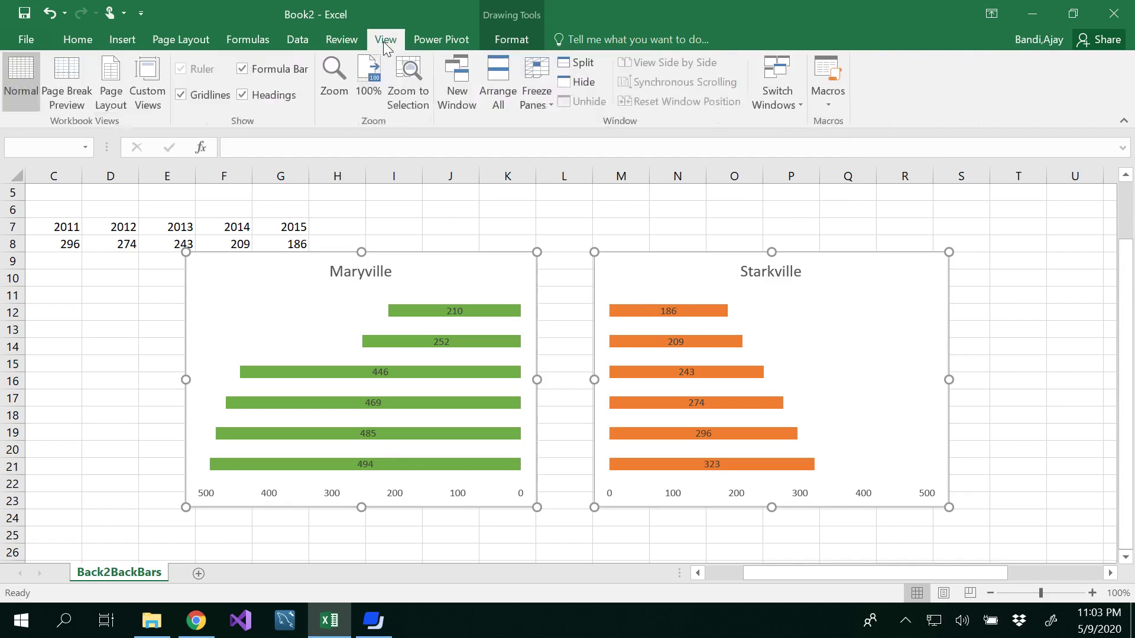
pyautogui.click(181, 95)
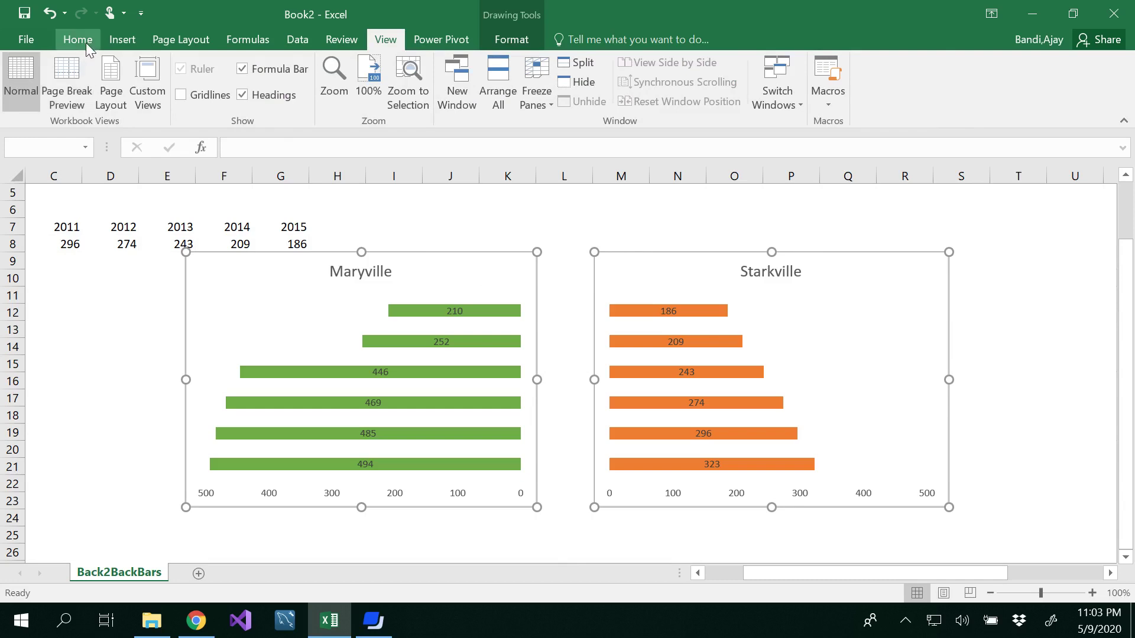
# Step: Draw a text box in the gap between the two charts for the 2015 label
pyautogui.click(129, 38)
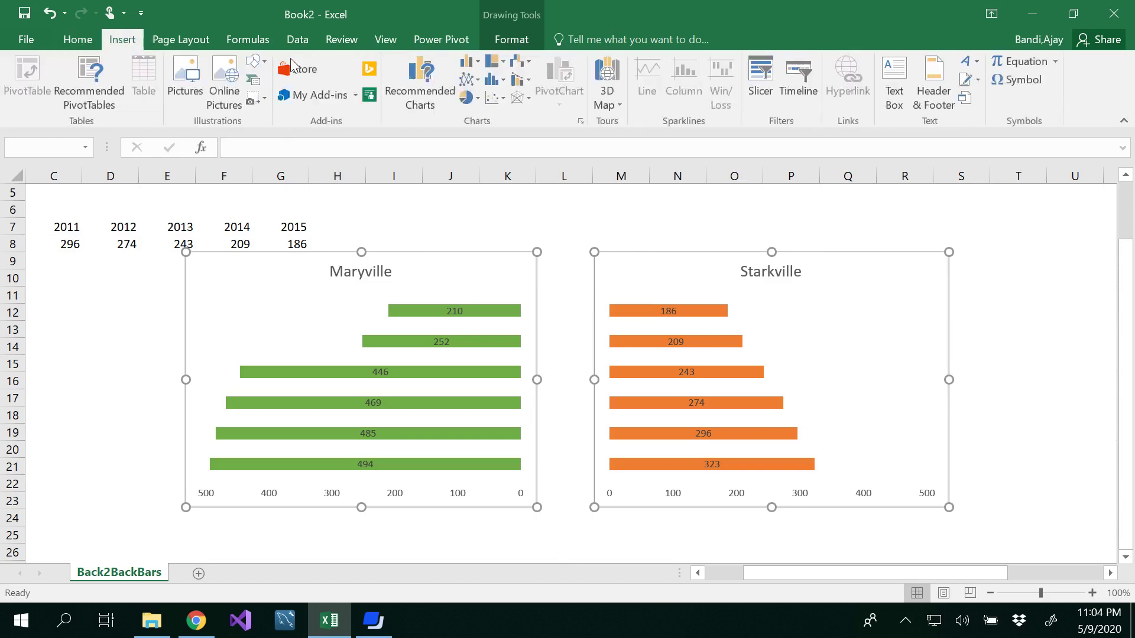
pyautogui.click(257, 62)
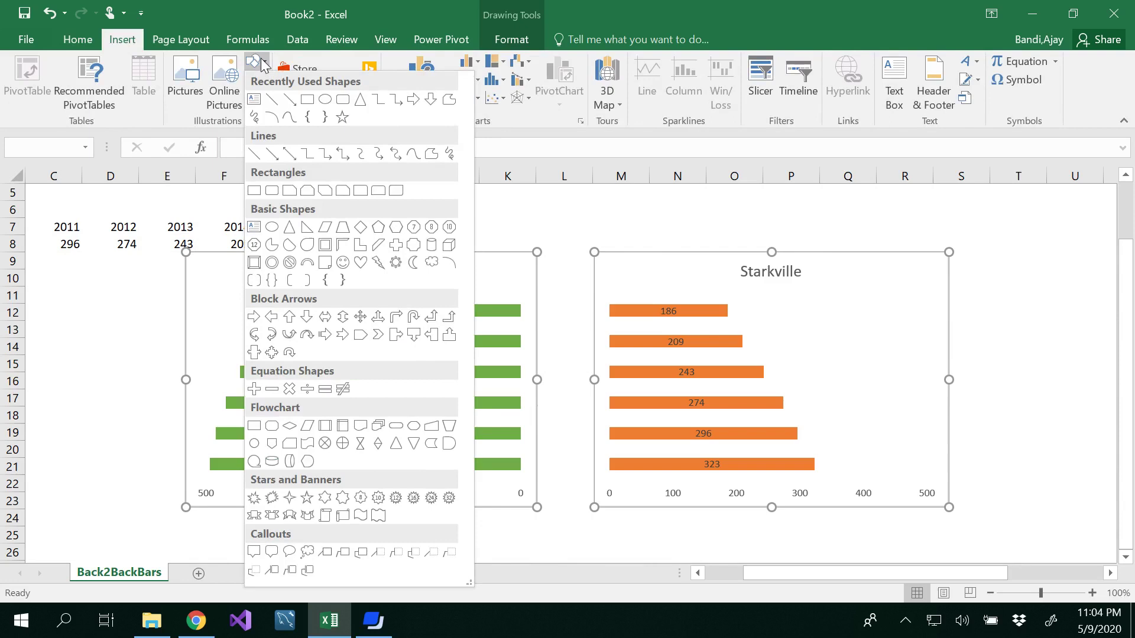
pyautogui.click(254, 100)
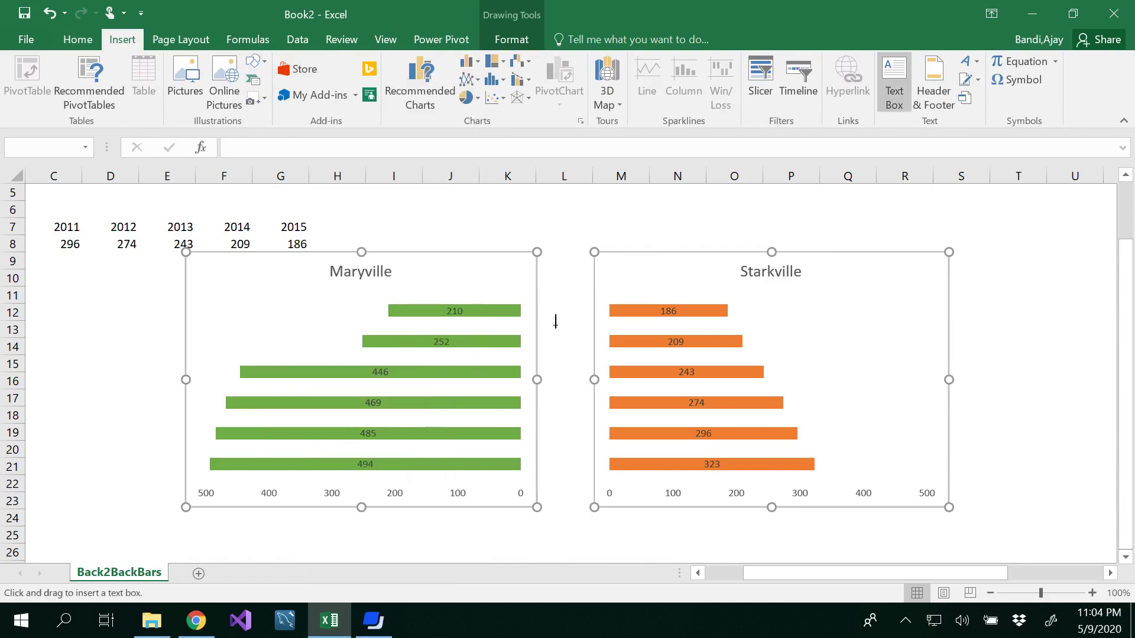
pyautogui.moveTo(553, 314); pyautogui.dragTo(592, 297)
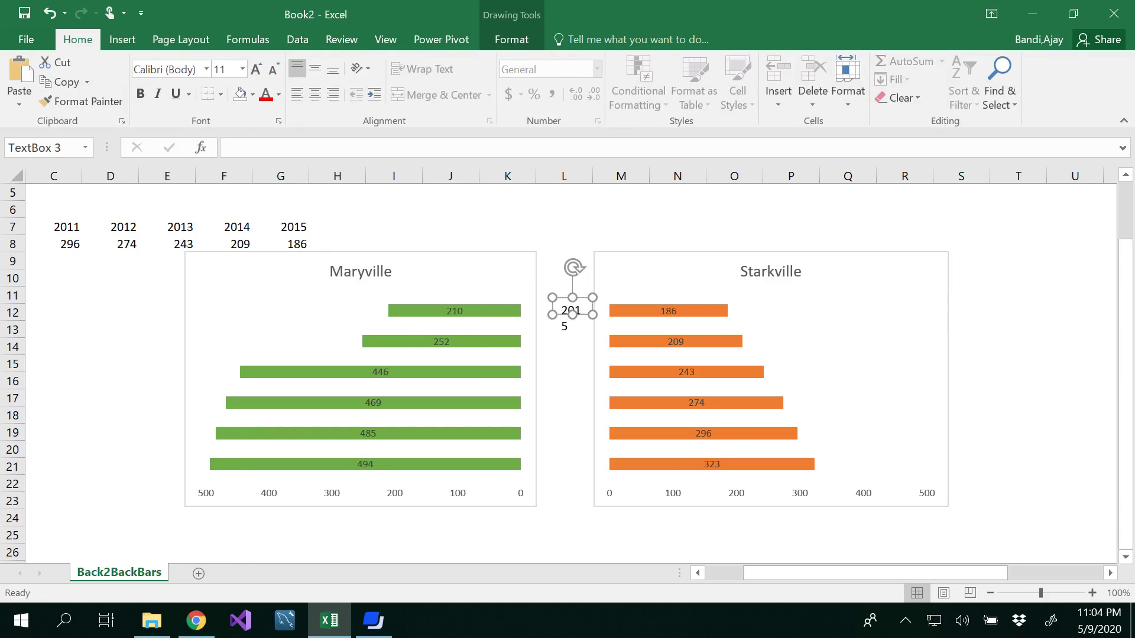
# Step: Widen the 2015 text box to one line and centre it level with the top bars
pyautogui.moveTo(553, 315)
pyautogui.mouseDown()
pyautogui.moveTo(542, 309)
pyautogui.moveTo(541, 322)
pyautogui.mouseUp()
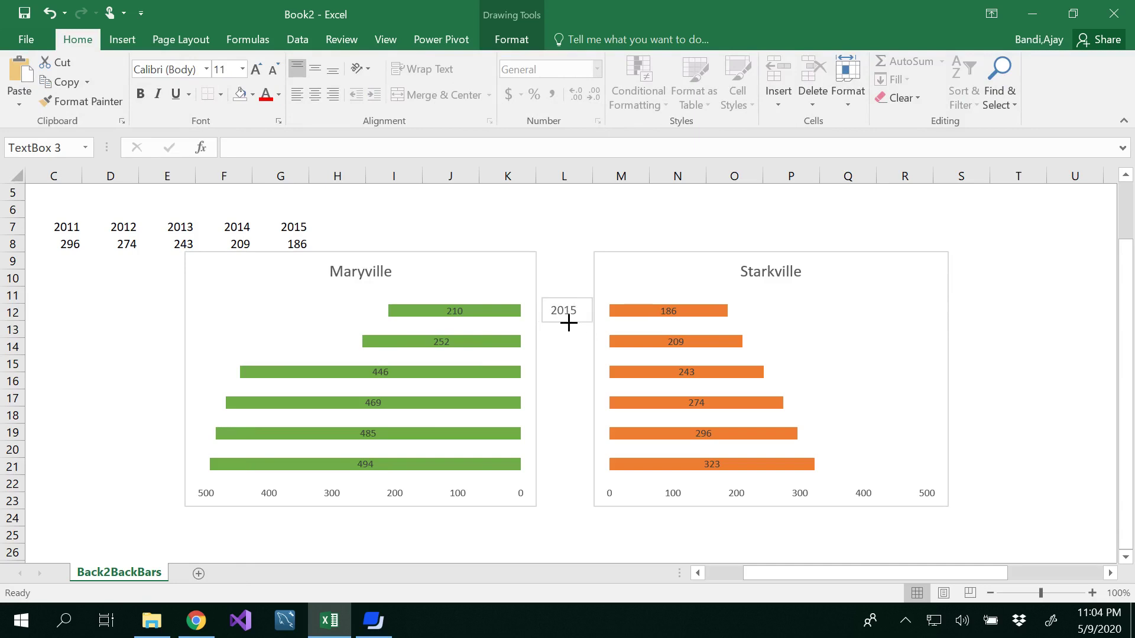
pyautogui.click(570, 321)
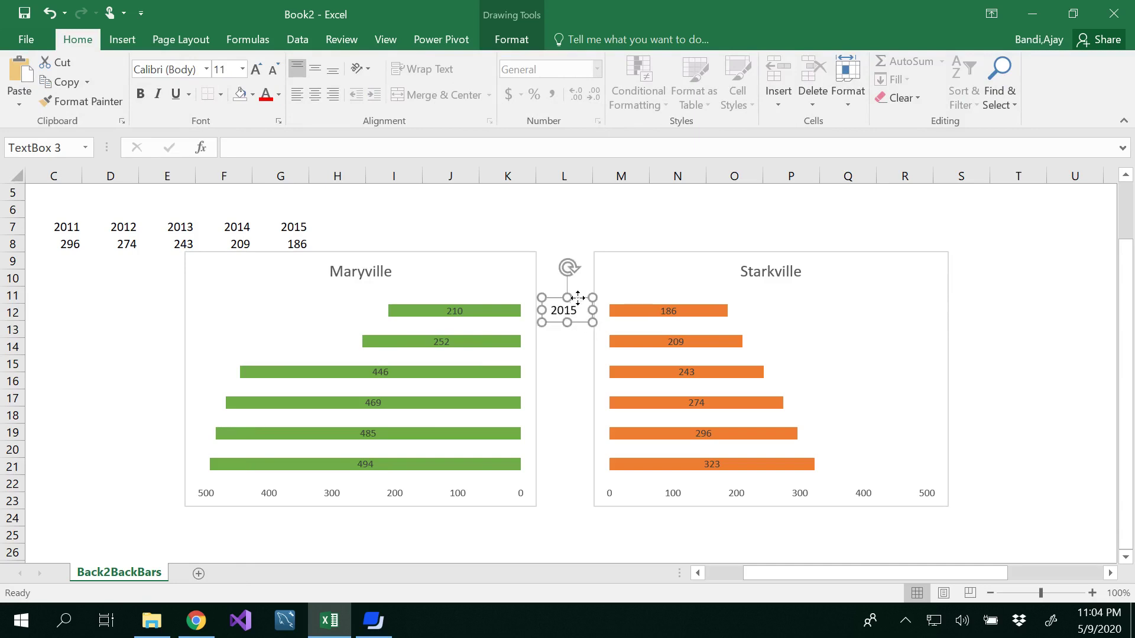
pyautogui.moveTo(577, 298); pyautogui.dragTo(576, 297)
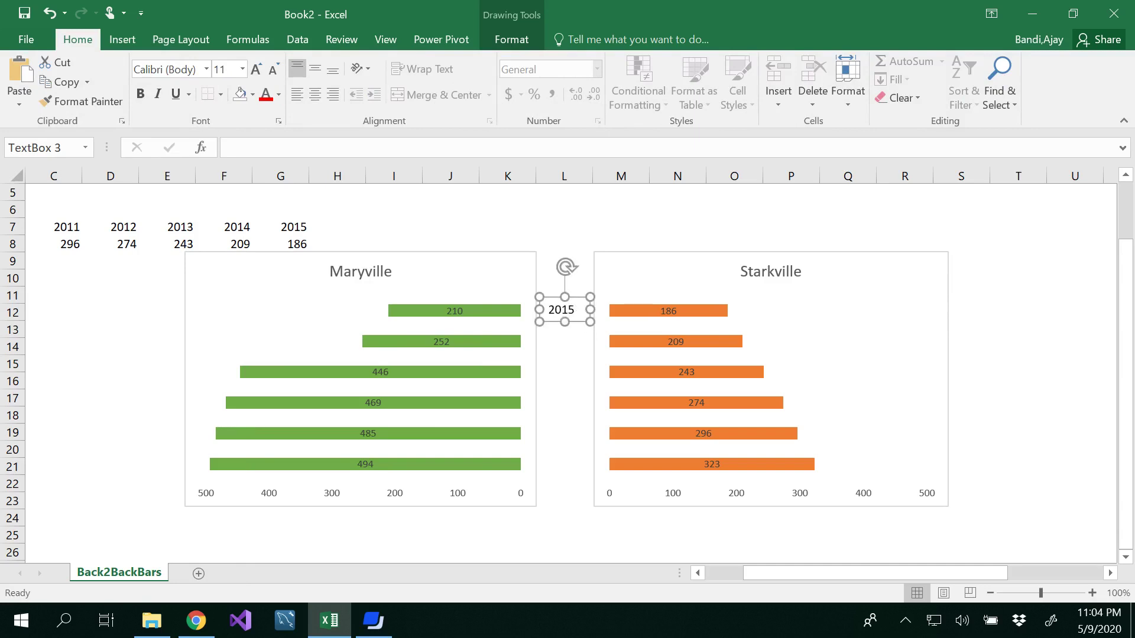
pyautogui.click(570, 360)
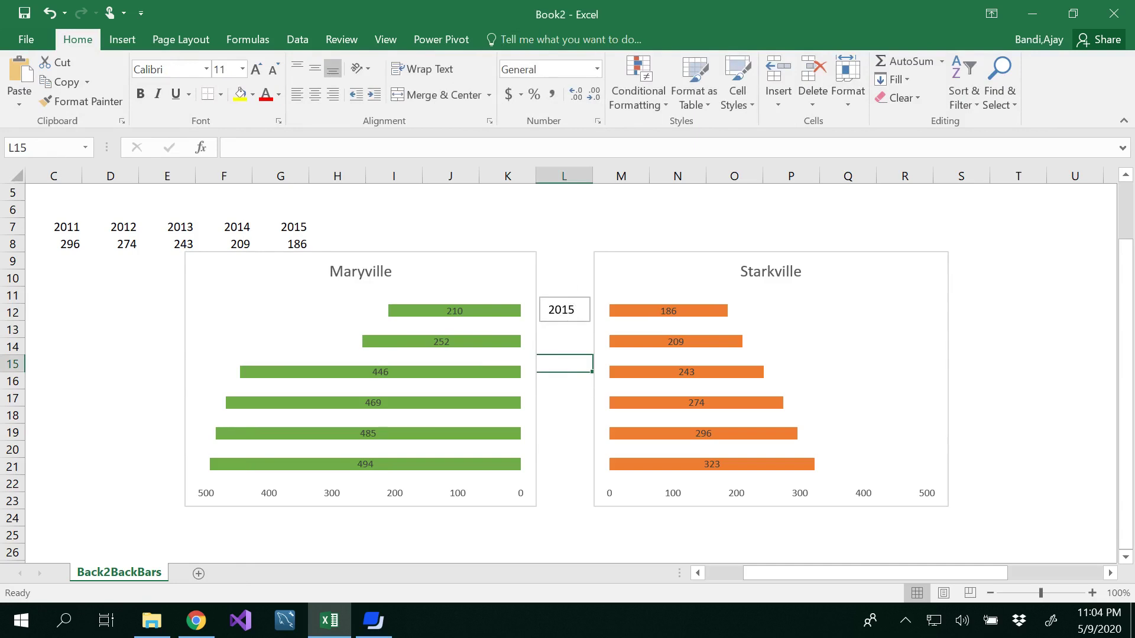
pyautogui.click(575, 310)
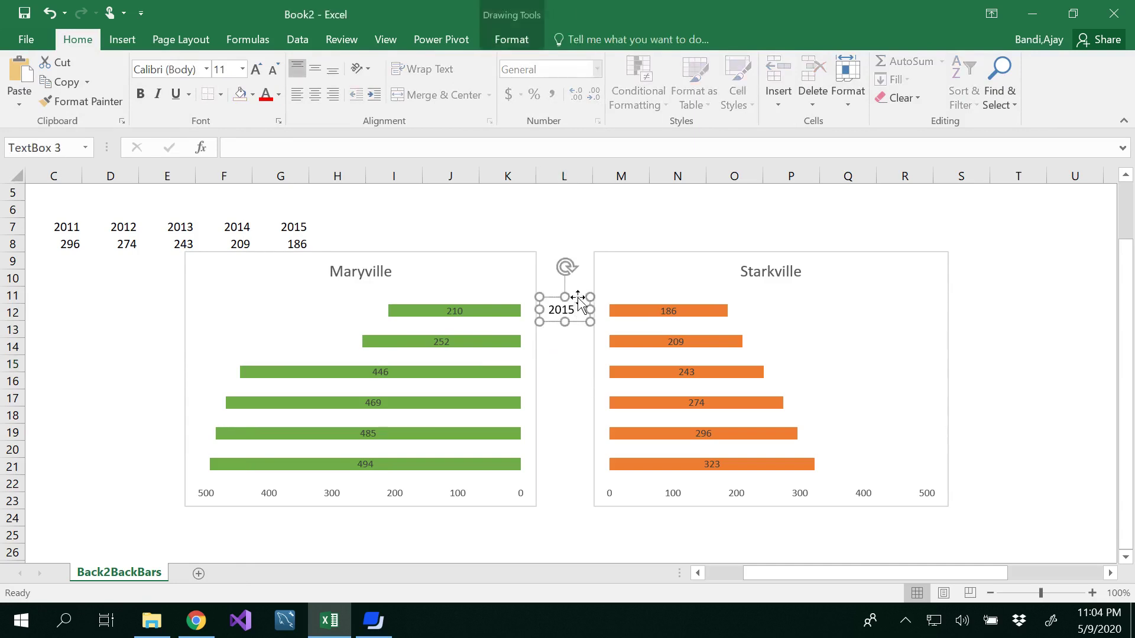
# Step: Set the 2015 text box to No Fill and No Outline
pyautogui.click(512, 39)
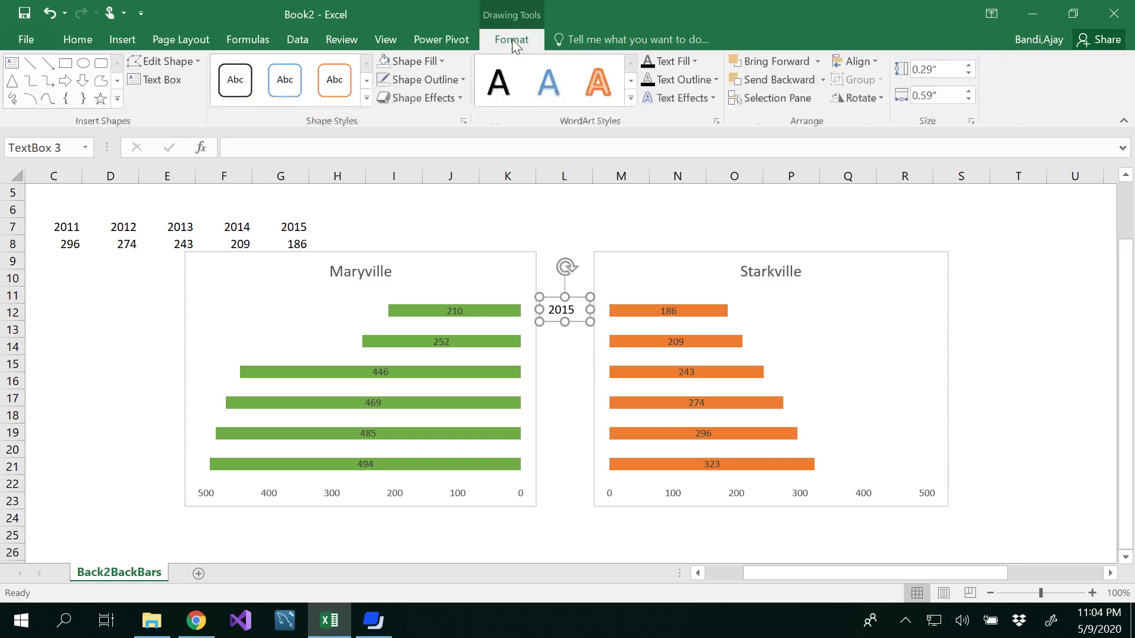
pyautogui.click(441, 59)
pyautogui.click(412, 223)
pyautogui.click(457, 80)
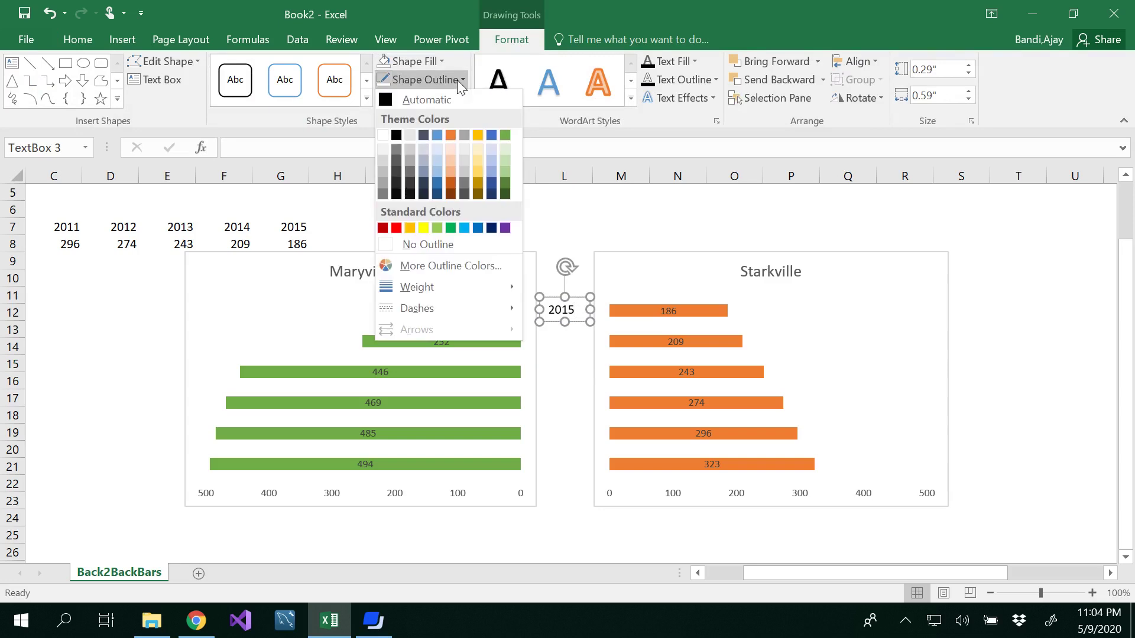
pyautogui.click(417, 246)
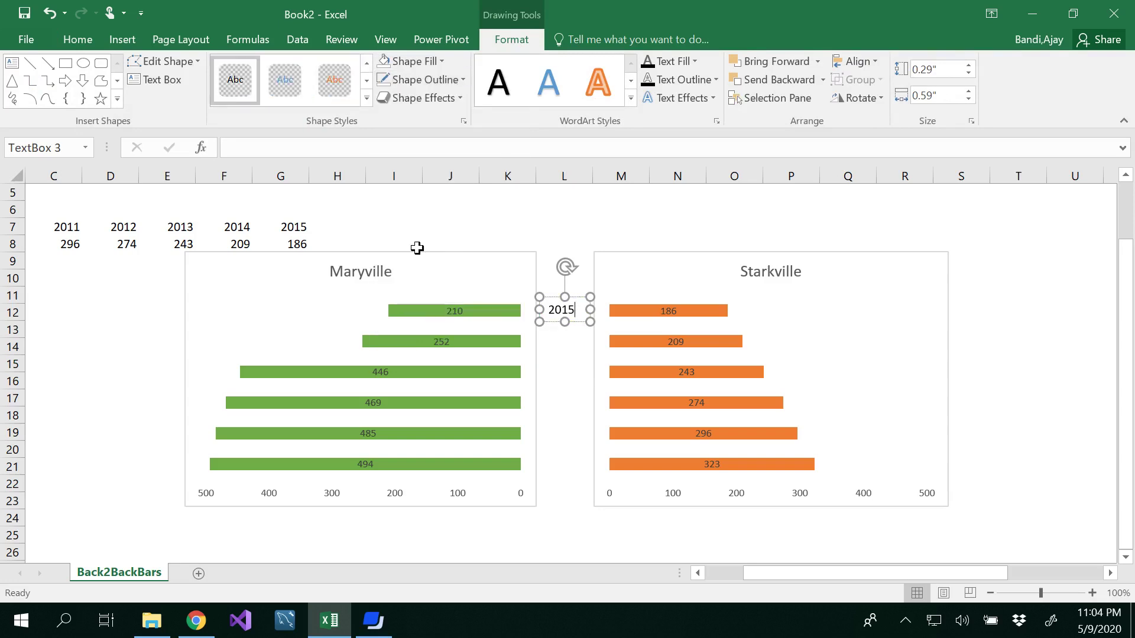
pyautogui.click(568, 383)
pyautogui.click(575, 298)
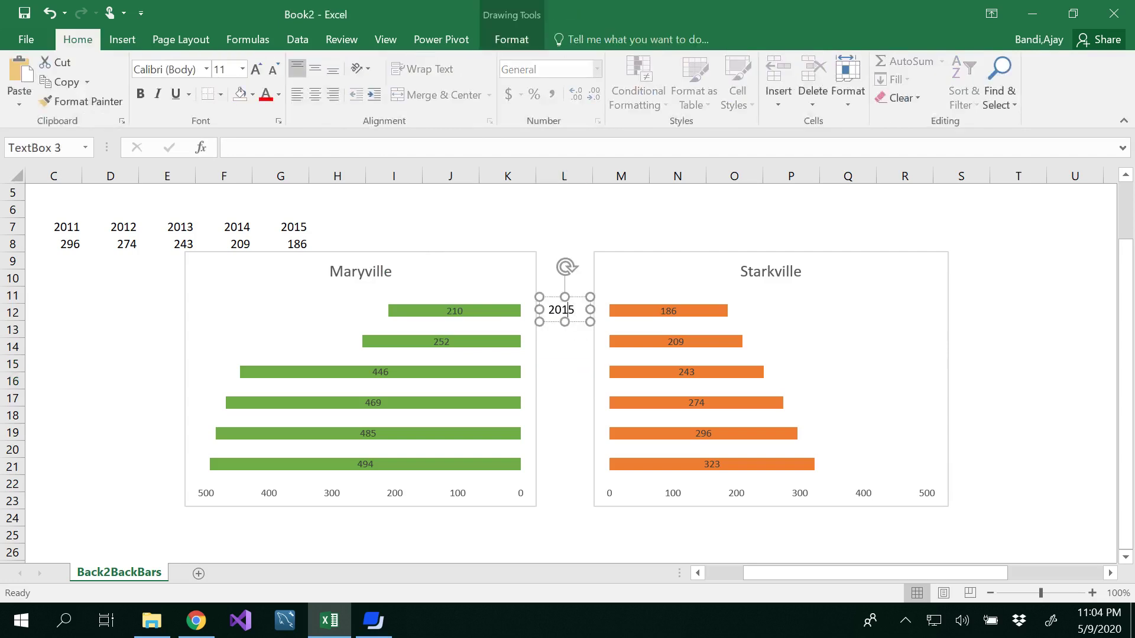
# Step: Paste two copies of the year label below 2015 for 2014 and 2013
pyautogui.click(569, 334)
pyautogui.hotkey('ctrl', 'v')
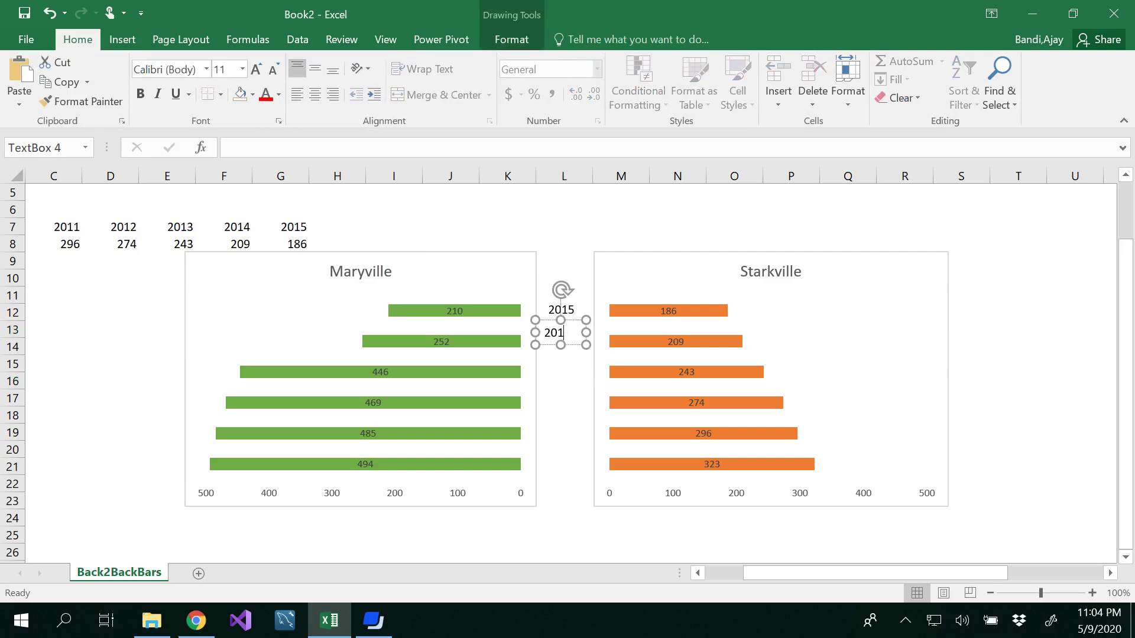
pyautogui.click(564, 379)
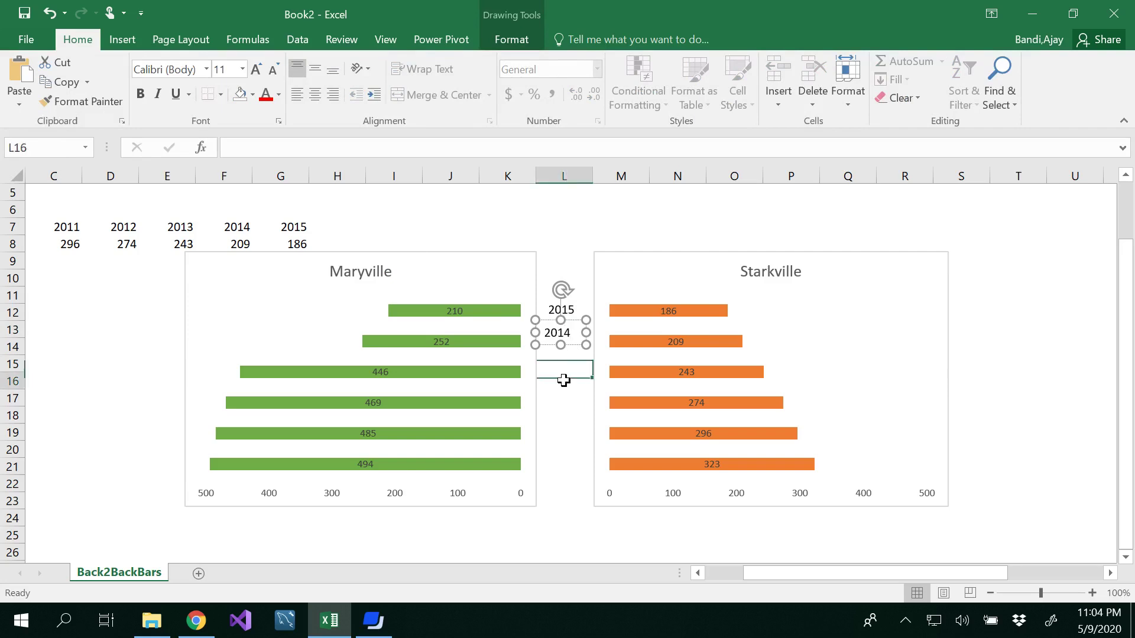
pyautogui.hotkey('ctrl', 'v')
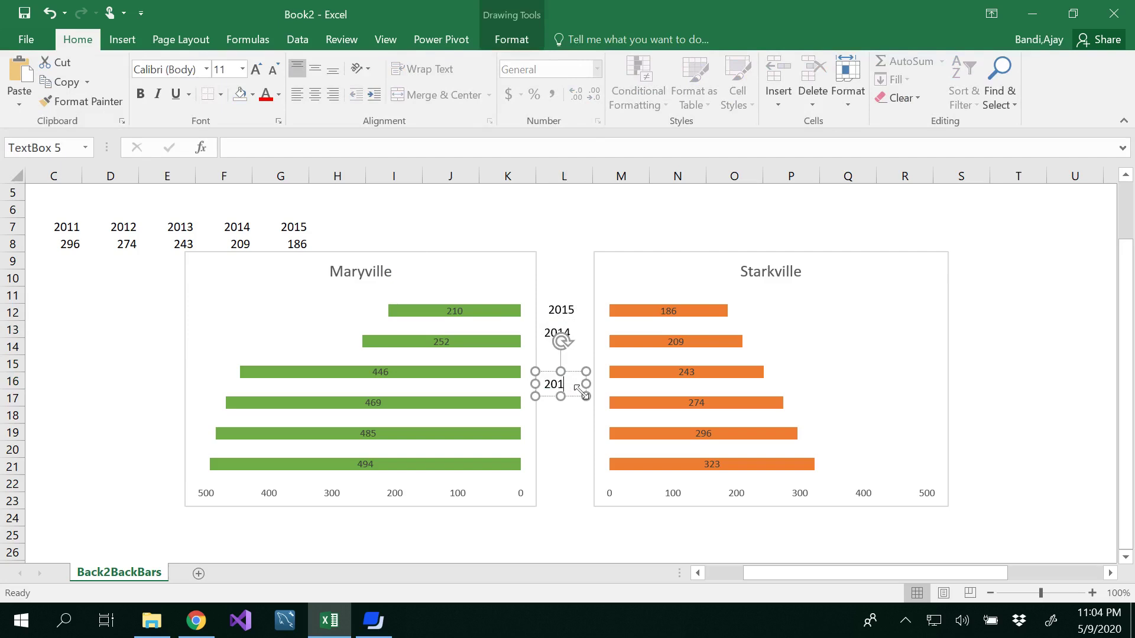
# Step: Move the 2013 and 2014 labels so each sits level with its bars
pyautogui.click(581, 429)
pyautogui.click(579, 380)
pyautogui.moveTo(578, 374); pyautogui.dragTo(577, 300)
pyautogui.click(567, 326)
pyautogui.click(569, 302)
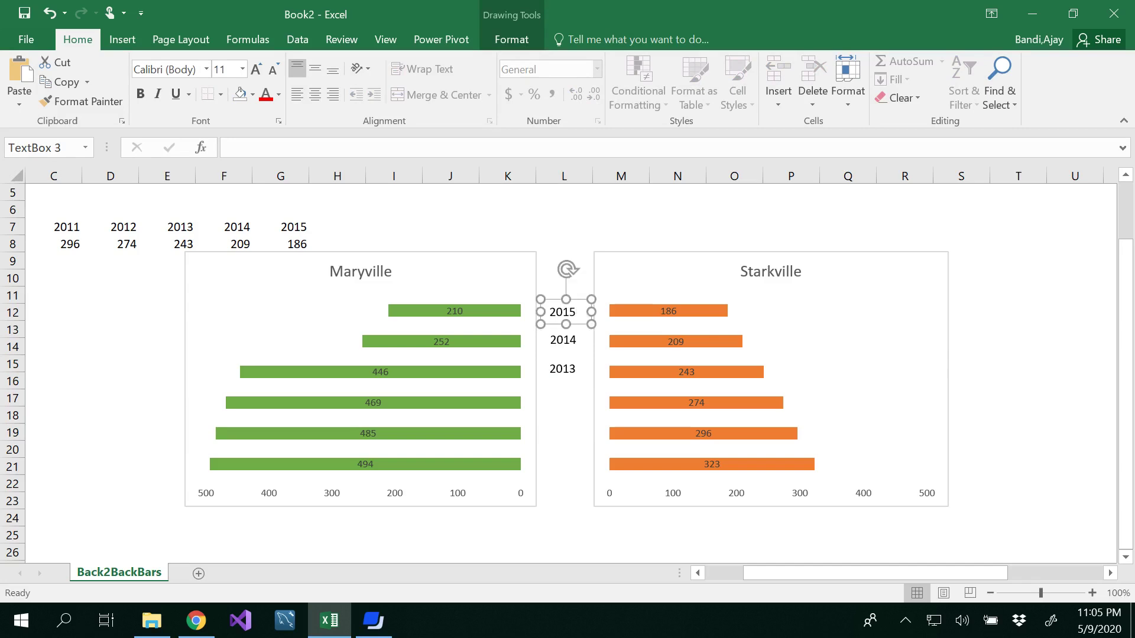
pyautogui.click(574, 392)
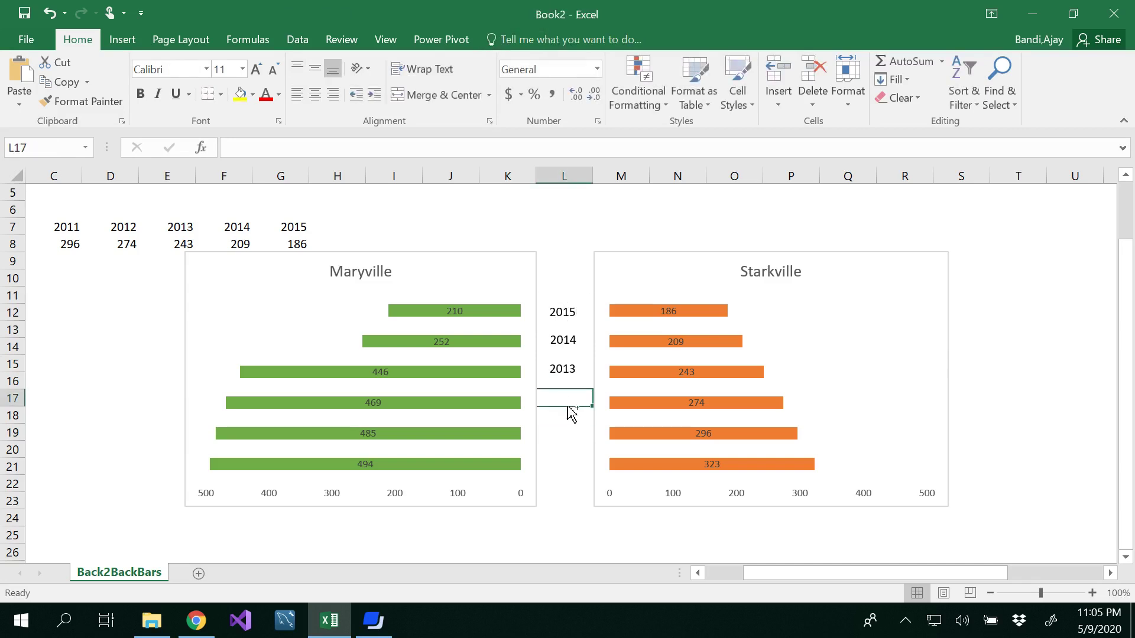
# Step: Paste further year-label copies below 2013 for 2012, 2011 and 2010
pyautogui.hotkey('ctrl', 'v')
pyautogui.click(562, 431)
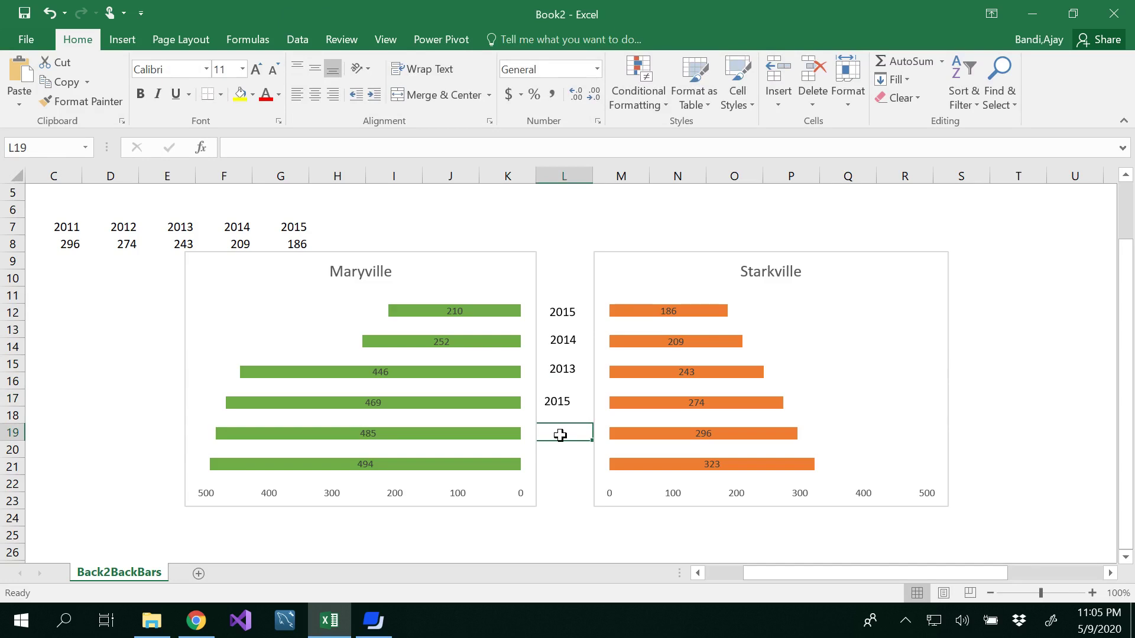
pyautogui.hotkey('ctrl', 'v')
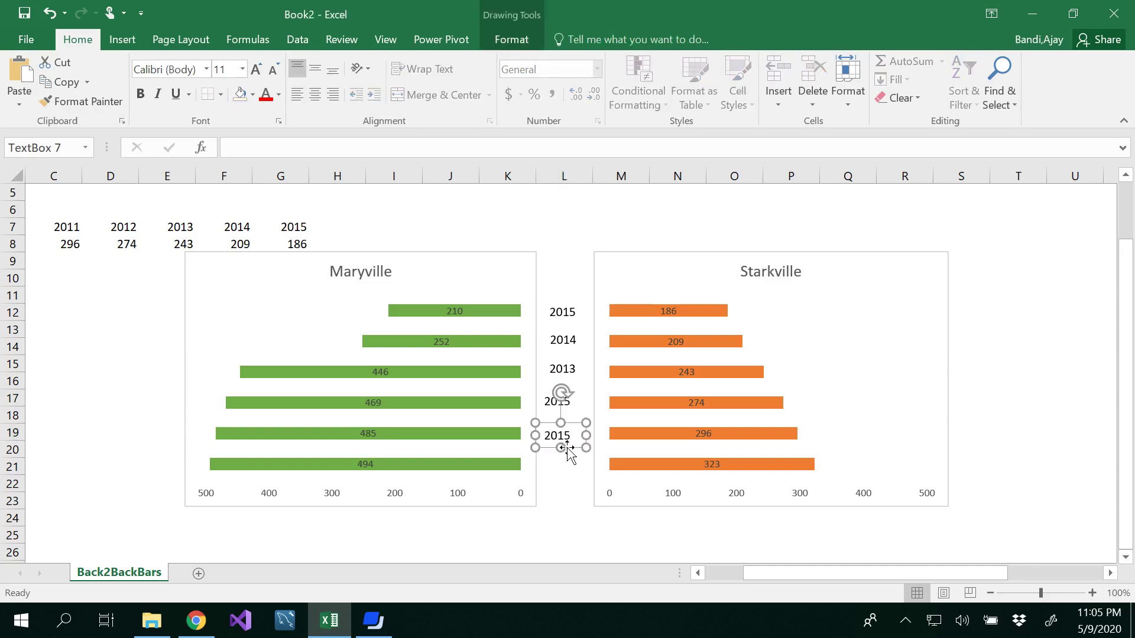
pyautogui.hotkey('ctrl', 'v')
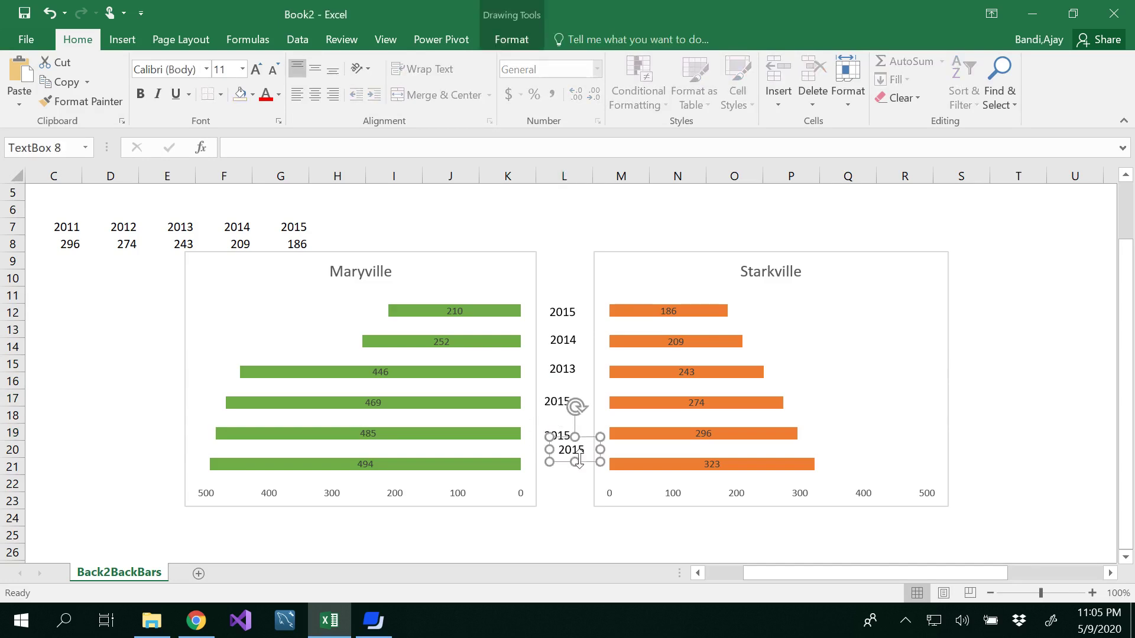
# Step: Set the copies' years and move the extra 2015 label below 2011 as 2010
pyautogui.click(569, 406)
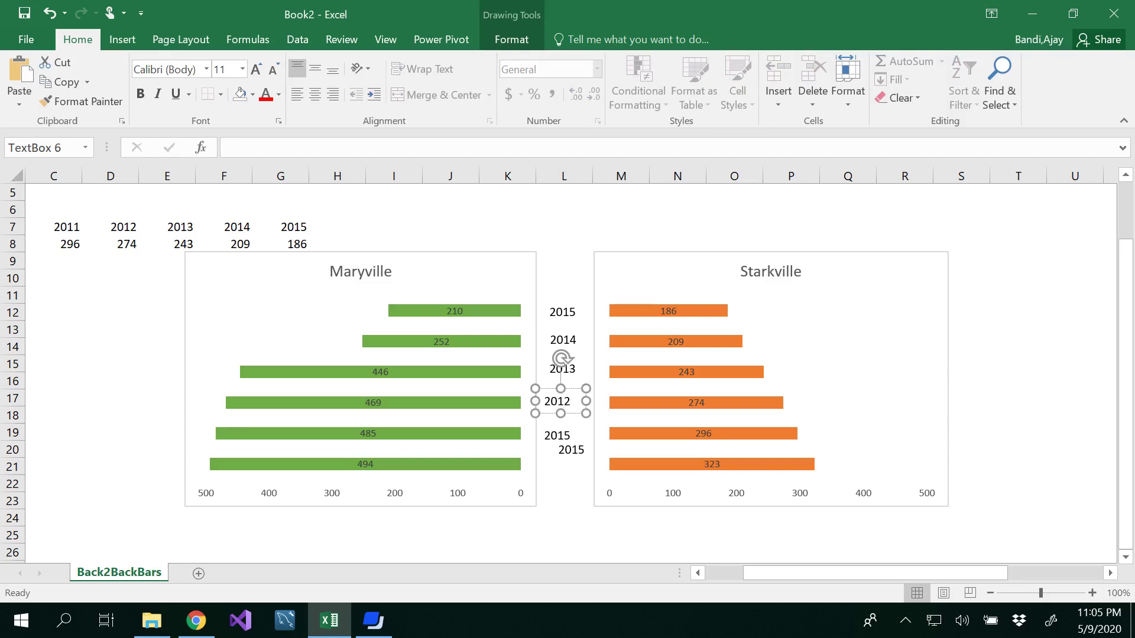
pyautogui.click(570, 436)
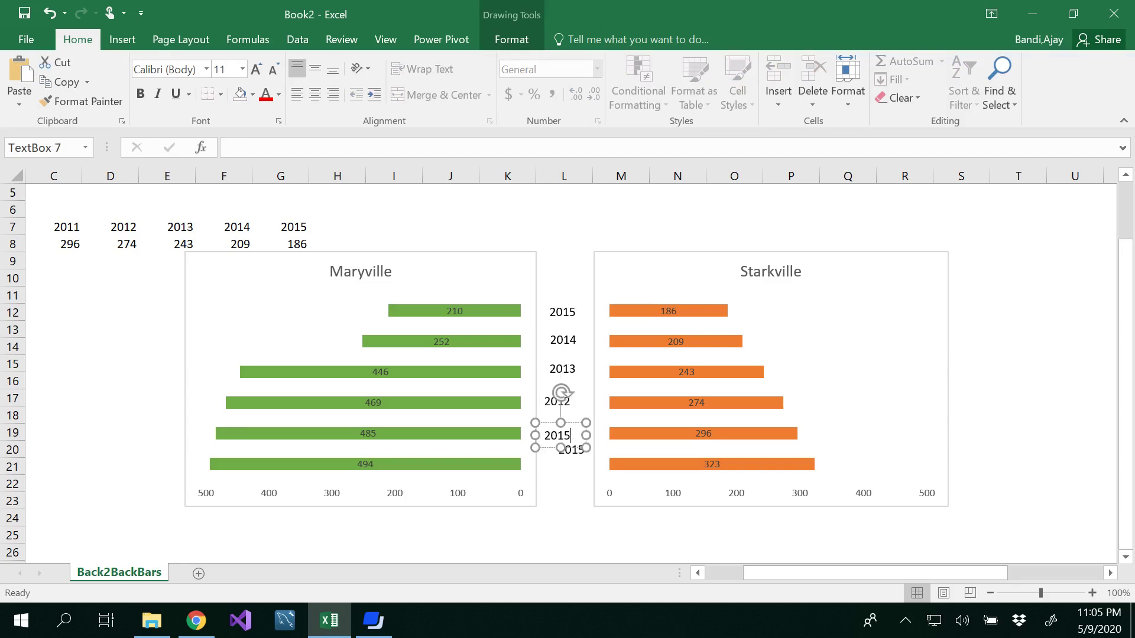
pyautogui.click(566, 469)
pyautogui.click(584, 441)
pyautogui.moveTo(584, 439); pyautogui.dragTo(576, 454)
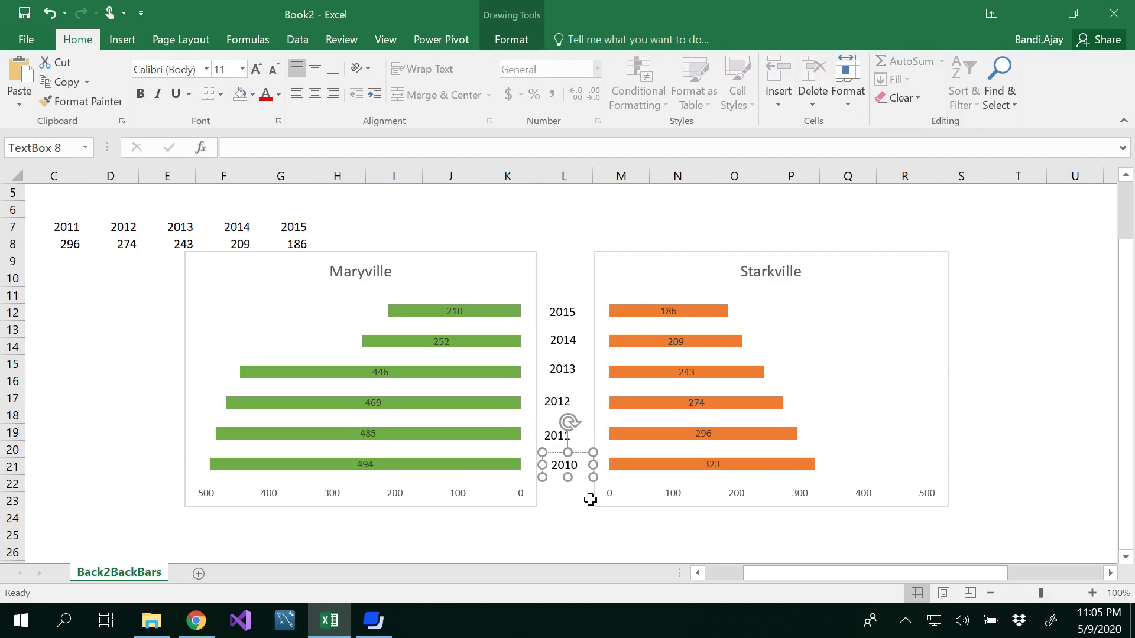
pyautogui.click(562, 312)
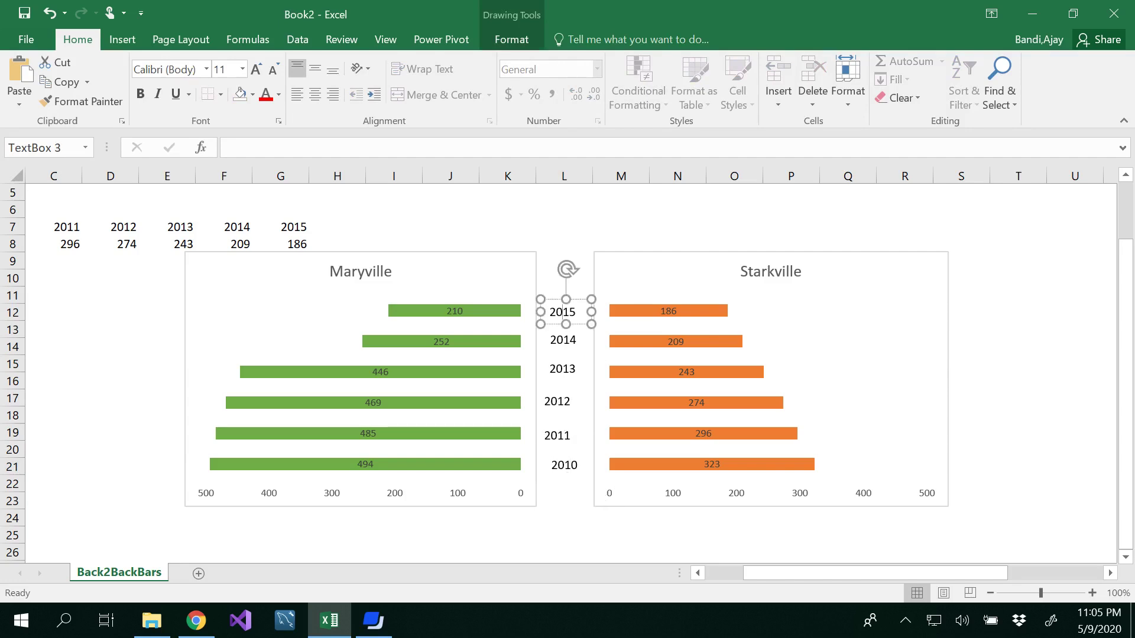
# Step: Select all six year labels, 2015 through 2010, and apply Align Center to them
pyautogui.click(564, 517)
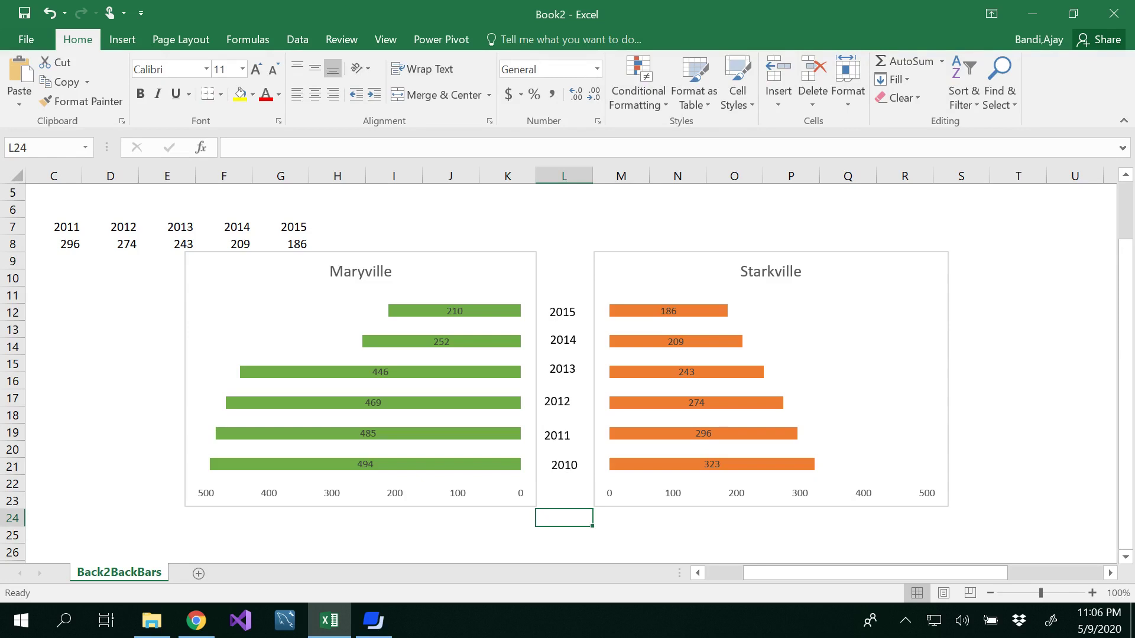
pyautogui.click(562, 312)
pyautogui.keyDown('shift'); pyautogui.click(563, 340); pyautogui.keyUp('shift')
pyautogui.keyDown('shift'); pyautogui.click(563, 368); pyautogui.keyUp('shift')
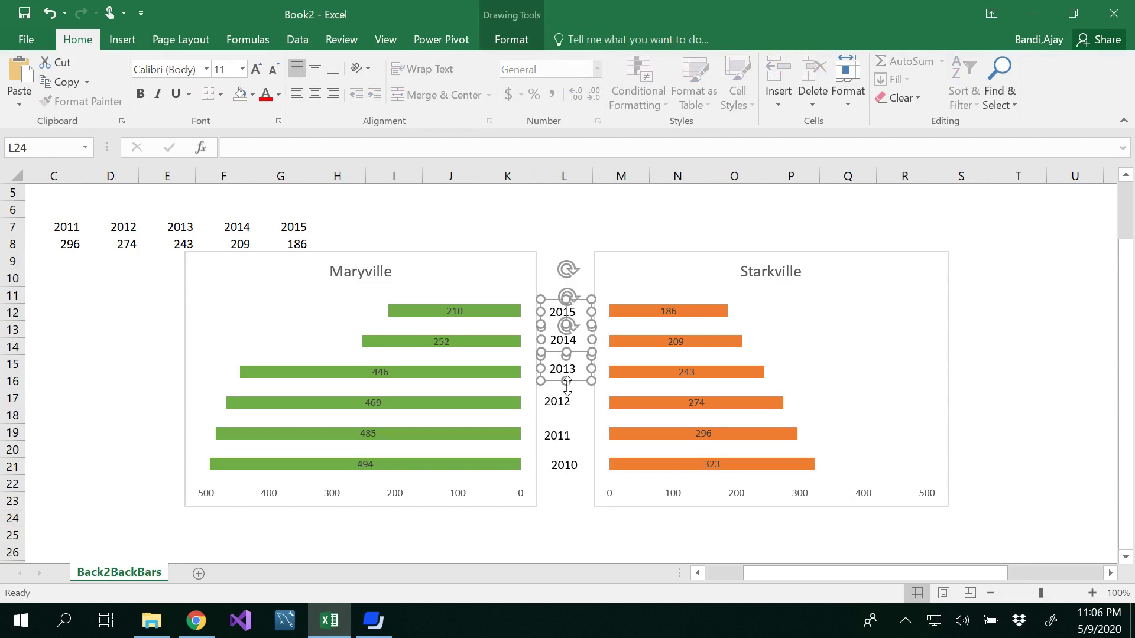
pyautogui.keyDown('shift'); pyautogui.click(564, 408); pyautogui.keyUp('shift')
pyautogui.keyDown('shift'); pyautogui.click(562, 435); pyautogui.keyUp('shift')
pyautogui.keyDown('shift'); pyautogui.click(565, 465); pyautogui.keyUp('shift')
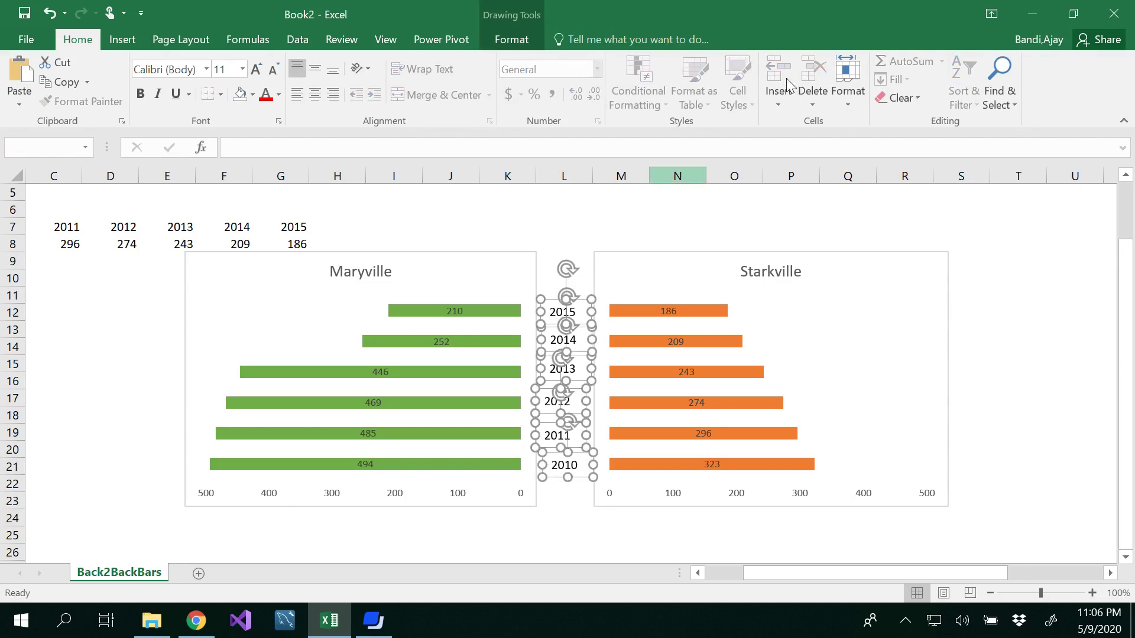
pyautogui.click(532, 42)
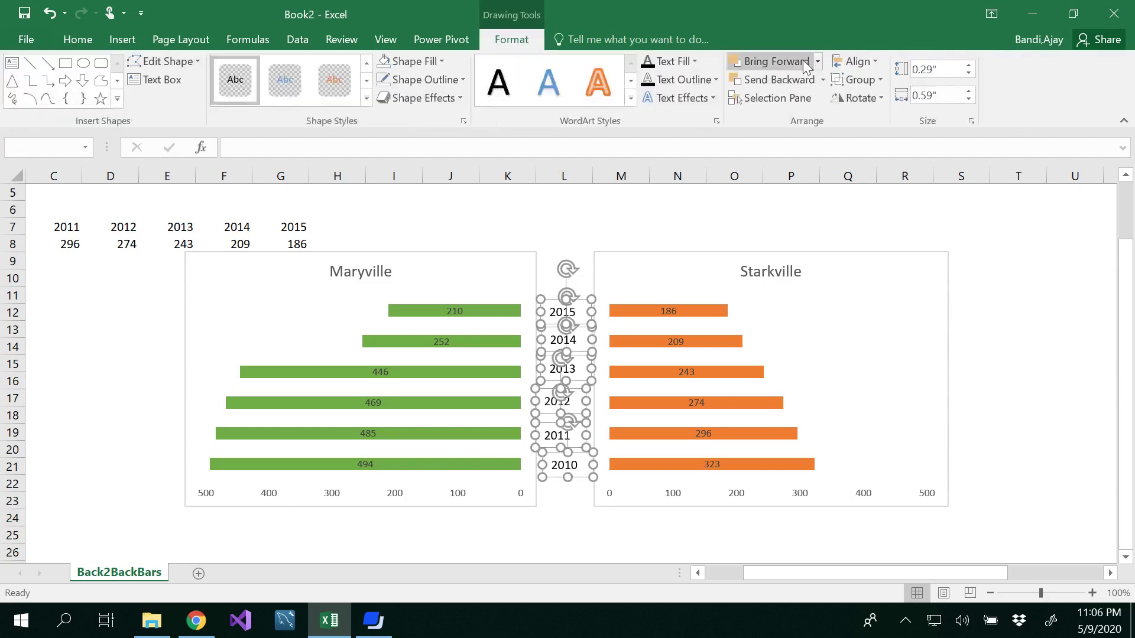
pyautogui.click(876, 62)
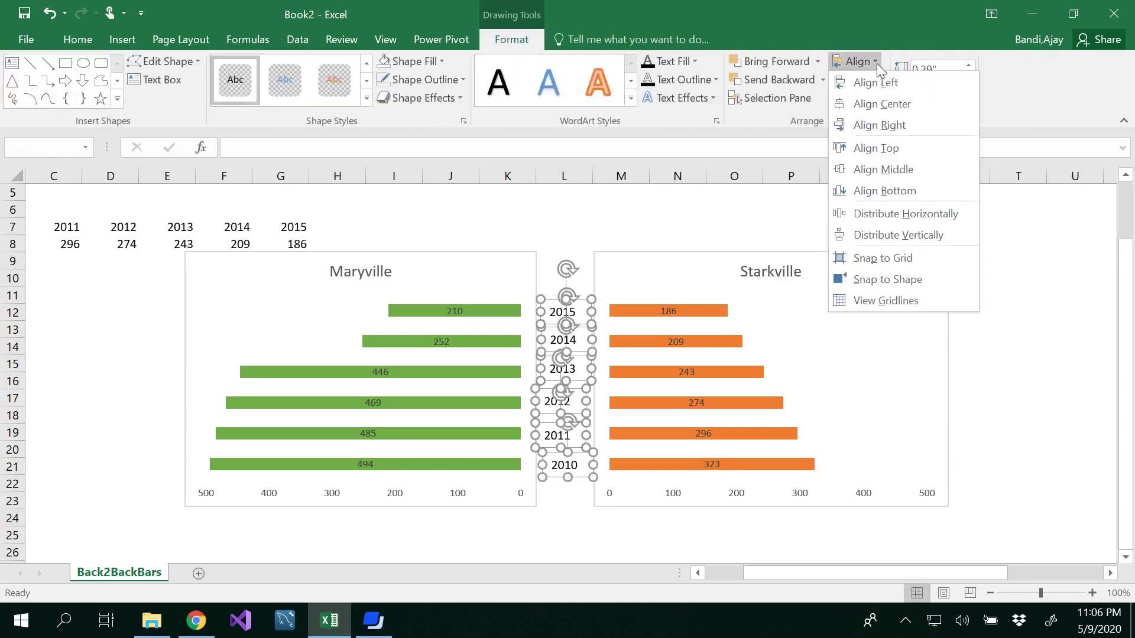
pyautogui.click(885, 105)
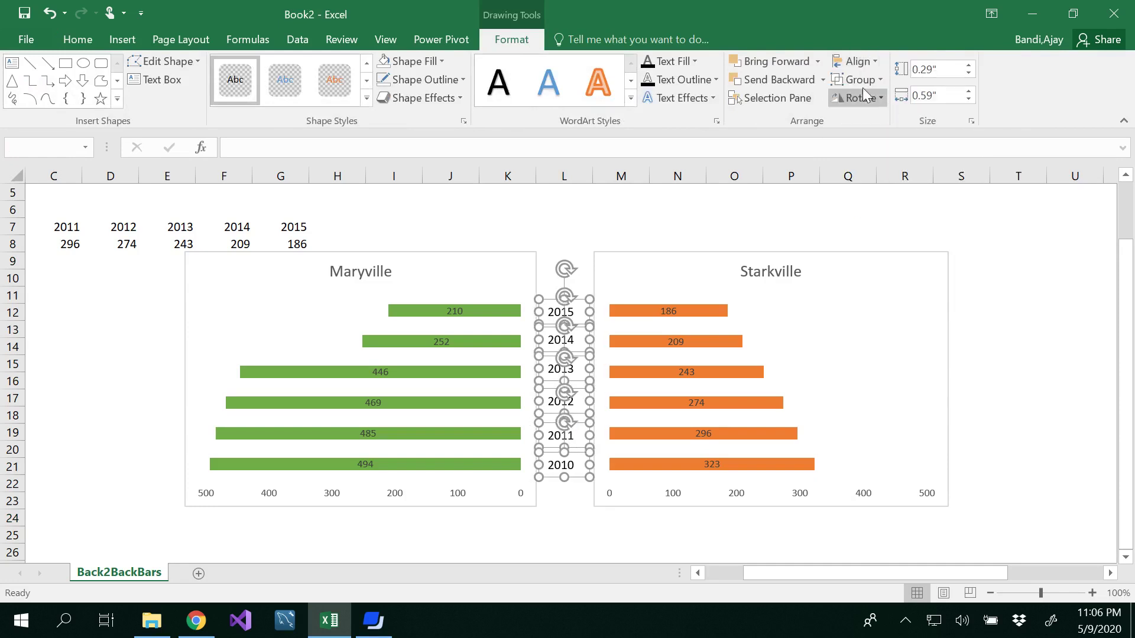
pyautogui.click(584, 220)
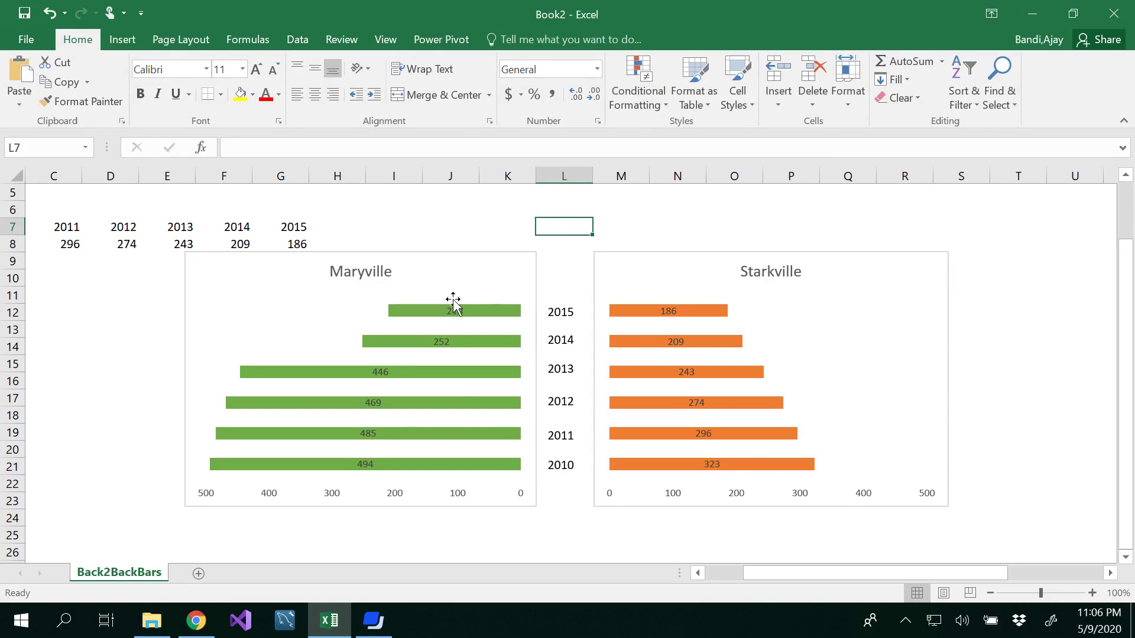
# Step: Select both charts plus the 2015–2010 labels and group them into one object
pyautogui.click(458, 267)
pyautogui.keyDown('ctrl'); pyautogui.click(667, 263); pyautogui.keyUp('ctrl')
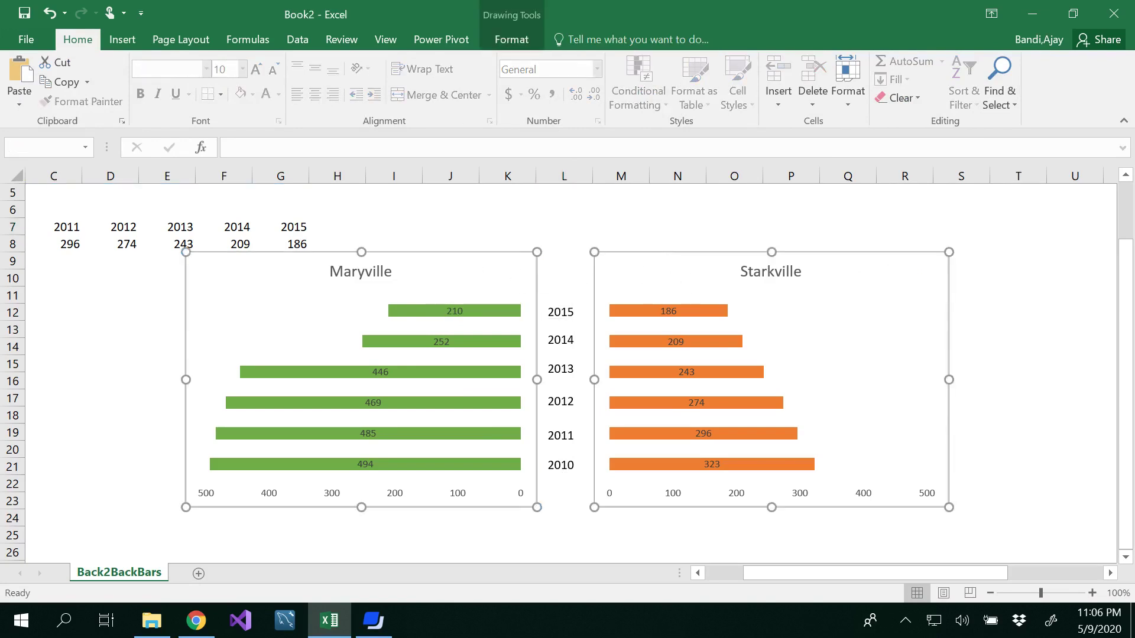
pyautogui.keyDown('ctrl'); pyautogui.click(562, 312); pyautogui.keyUp('ctrl')
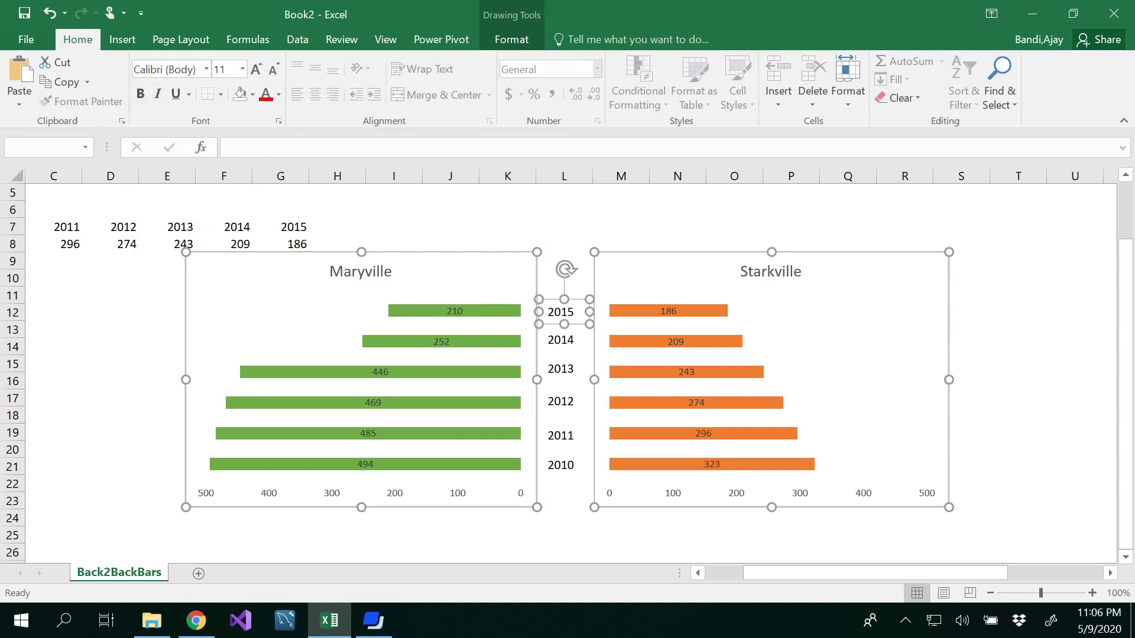
pyautogui.keyDown('ctrl'); pyautogui.click(561, 340); pyautogui.keyUp('ctrl')
pyautogui.keyDown('ctrl'); pyautogui.click(563, 368); pyautogui.keyUp('ctrl')
pyautogui.keyDown('ctrl'); pyautogui.click(561, 402); pyautogui.keyUp('ctrl')
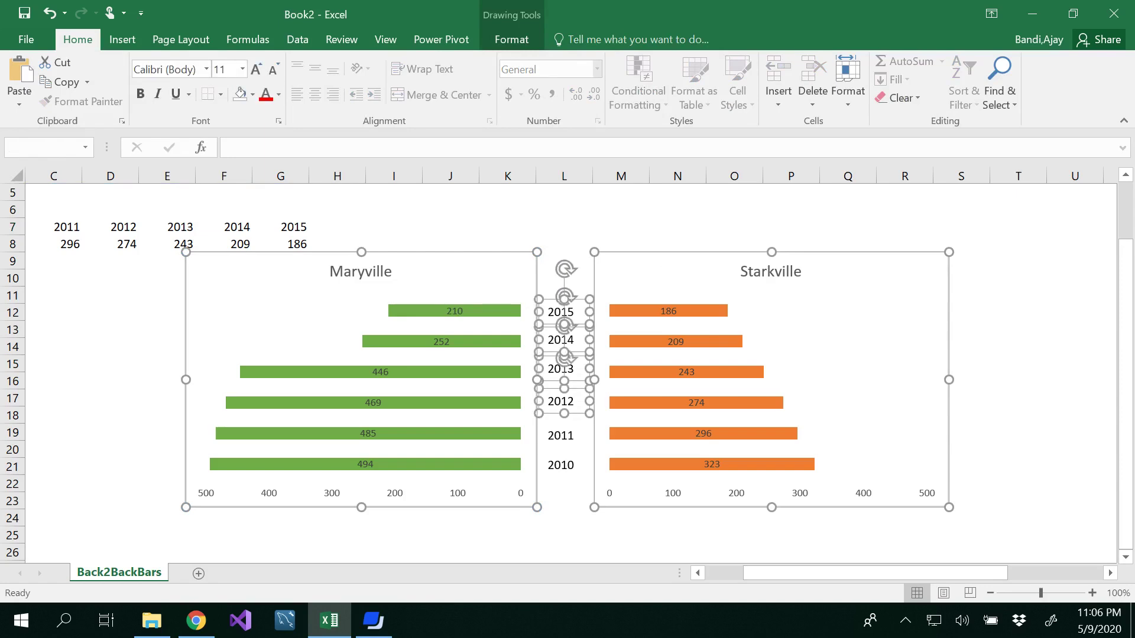
pyautogui.keyDown('ctrl'); pyautogui.click(561, 436); pyautogui.keyUp('ctrl')
pyautogui.keyDown('ctrl'); pyautogui.click(561, 466); pyautogui.keyUp('ctrl')
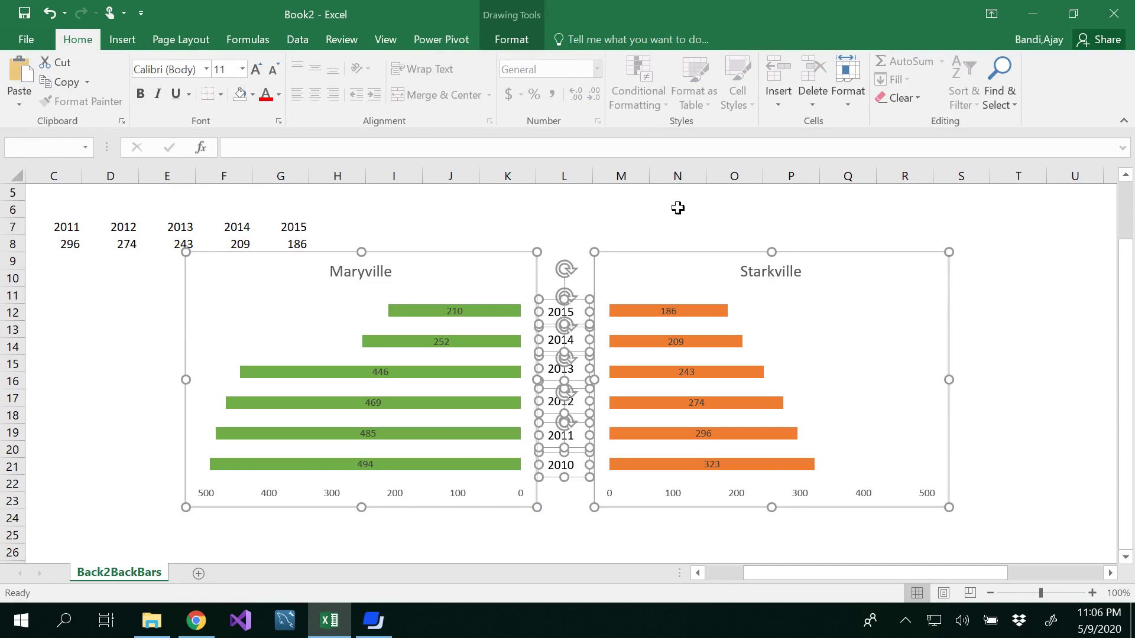
pyautogui.click(510, 40)
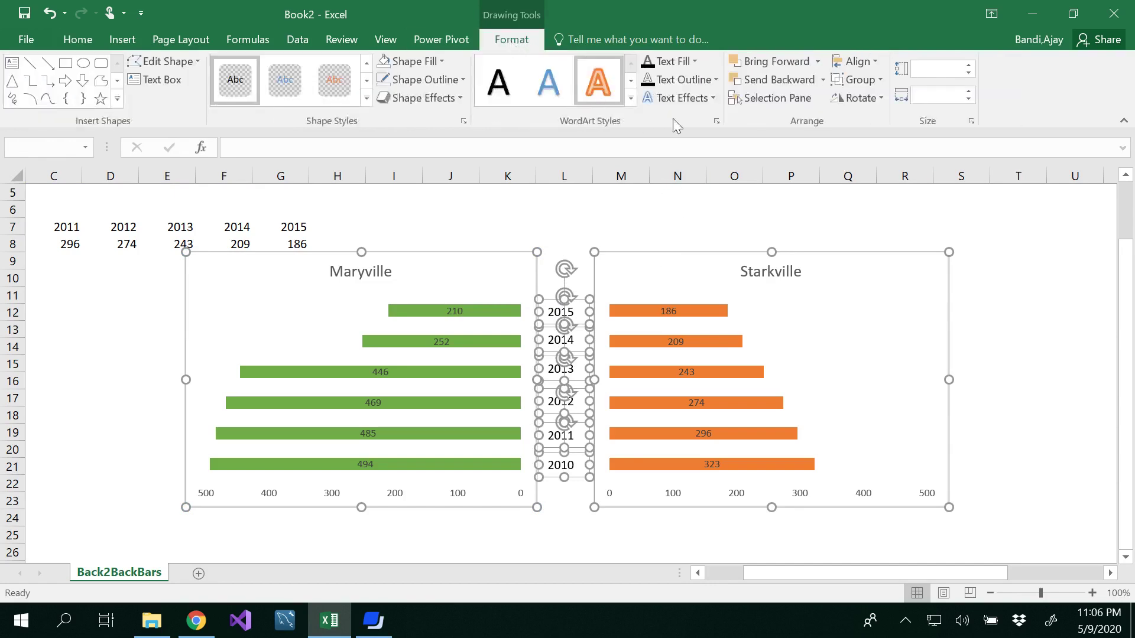
pyautogui.click(877, 78)
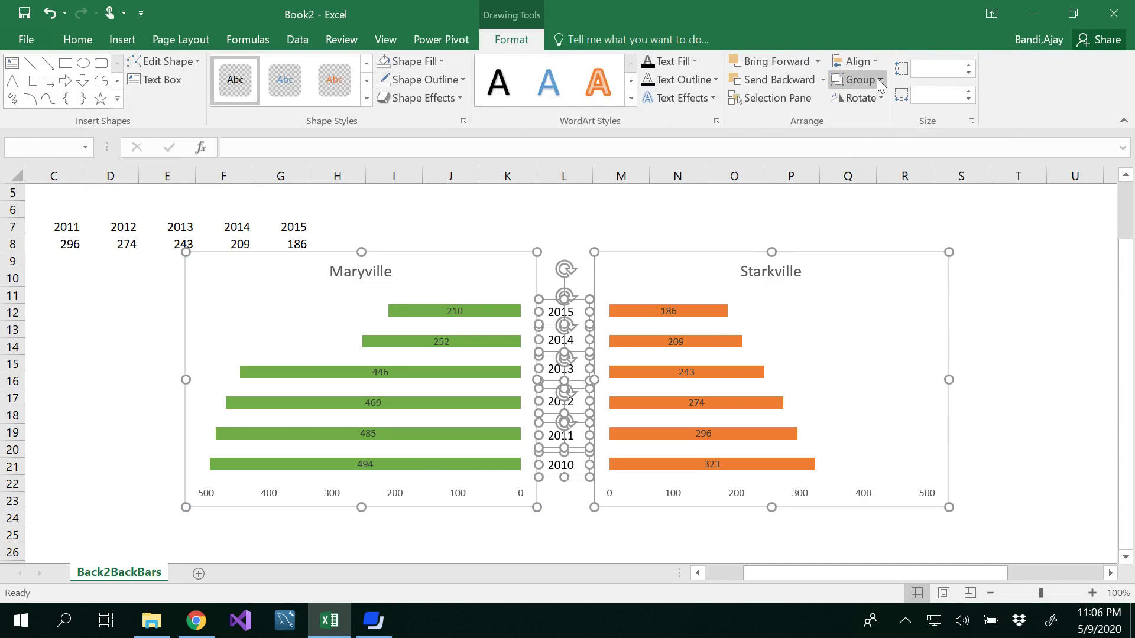
pyautogui.click(874, 100)
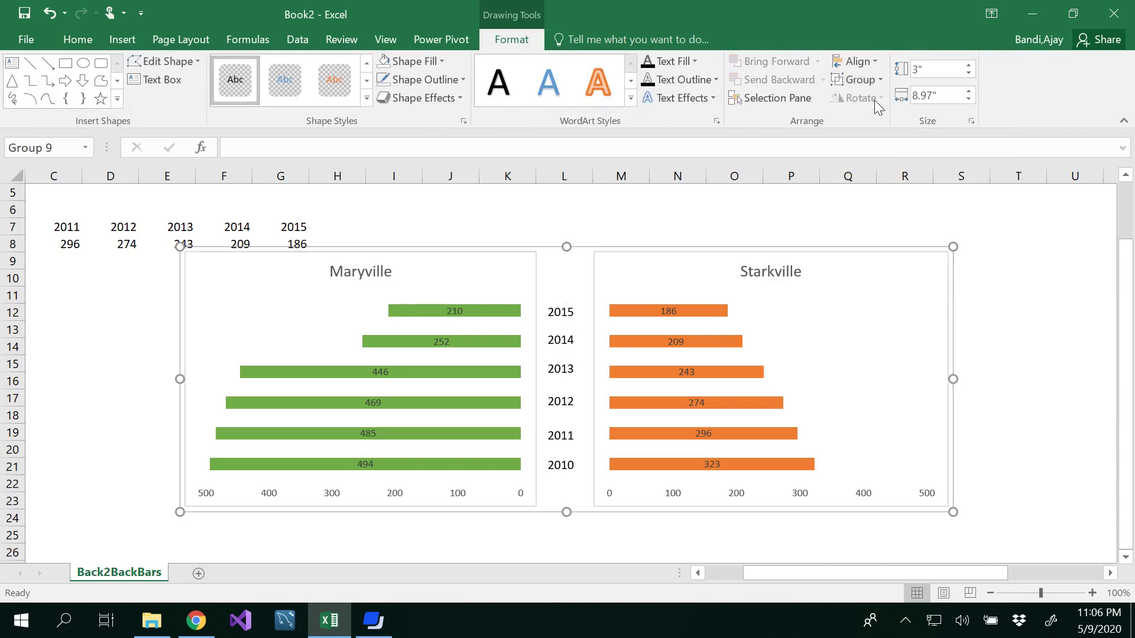
# Step: Copy the grouped back-to-back chart and paste it onto a newly added Sheet2
pyautogui.rightClick(578, 247)
pyautogui.click(621, 281)
pyautogui.click(198, 574)
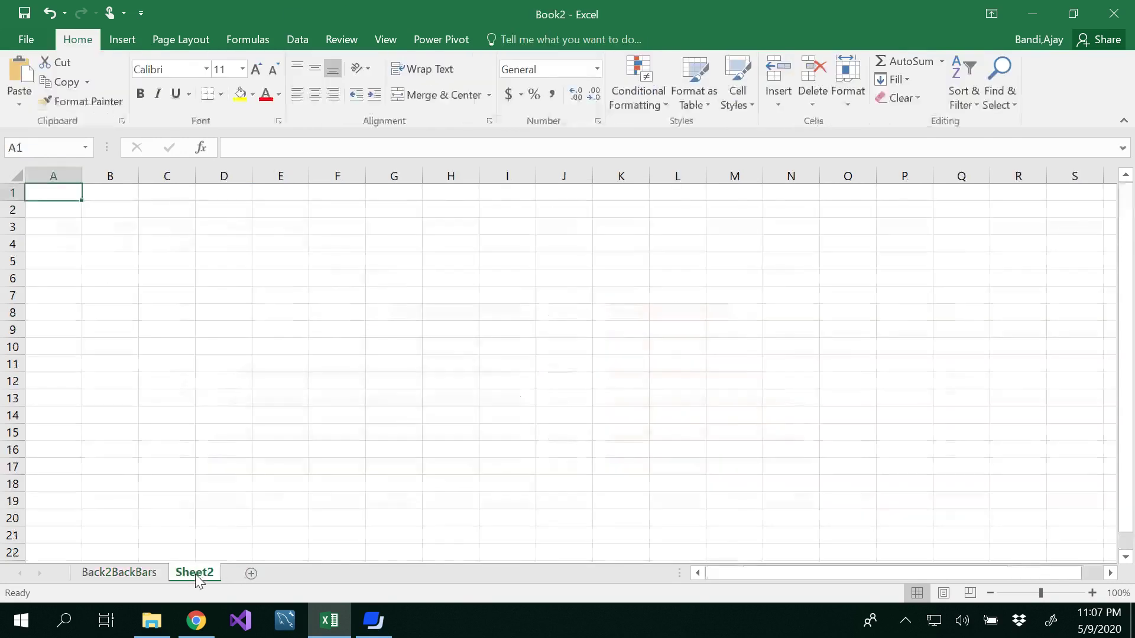
pyautogui.hotkey('ctrl', 'v')
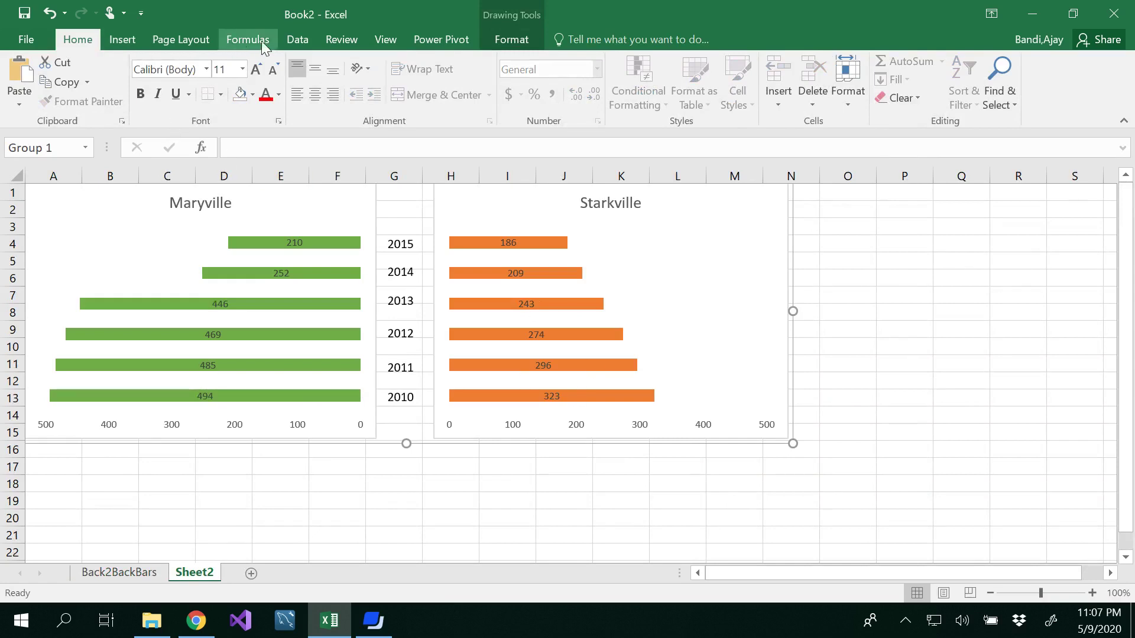
# Step: Turn off gridlines on Sheet2 and deselect the pasted chart group
pyautogui.click(382, 40)
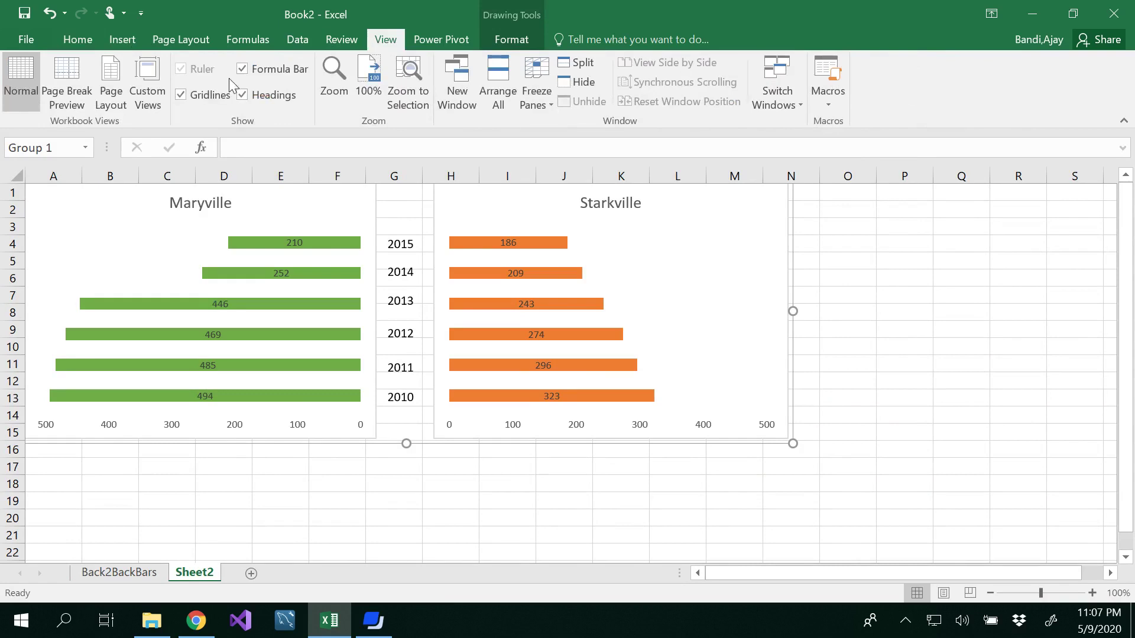
pyautogui.click(182, 95)
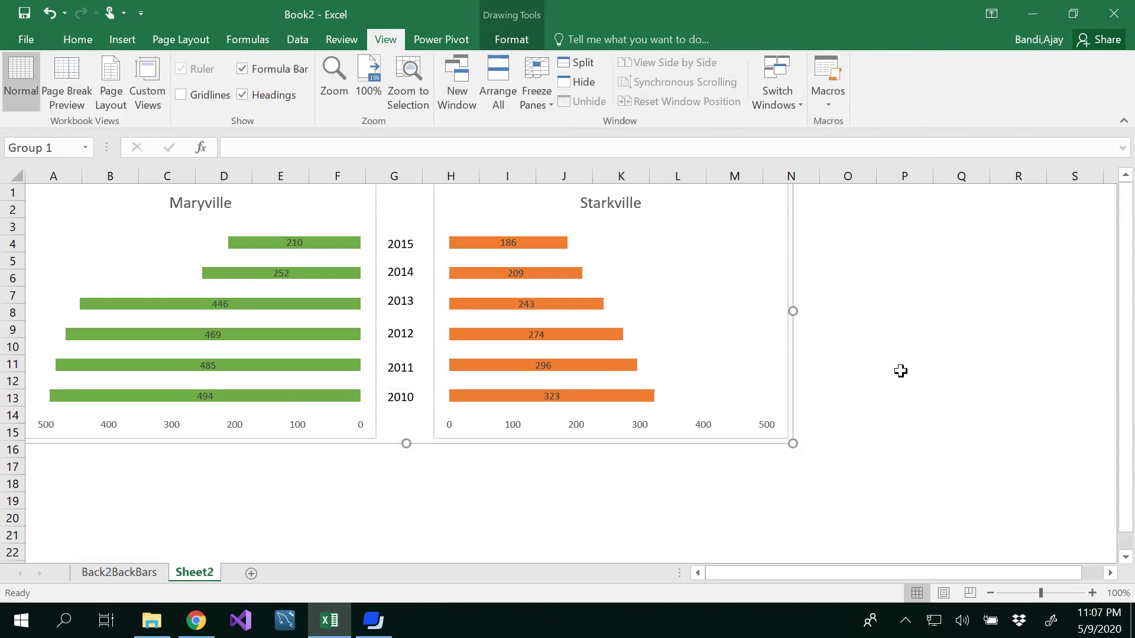
pyautogui.click(895, 397)
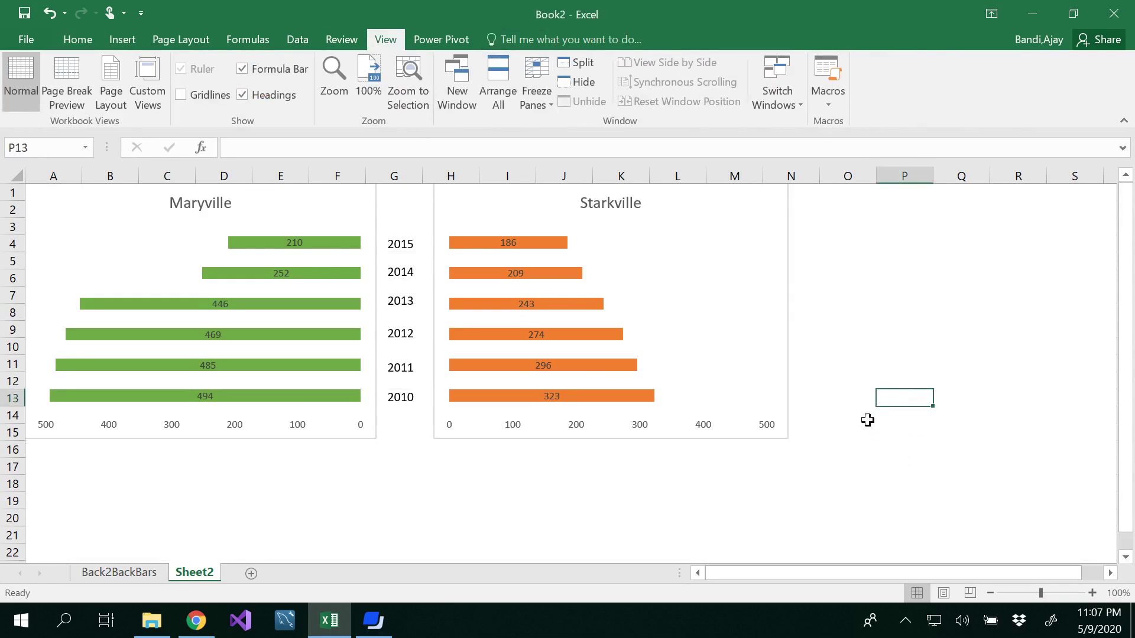